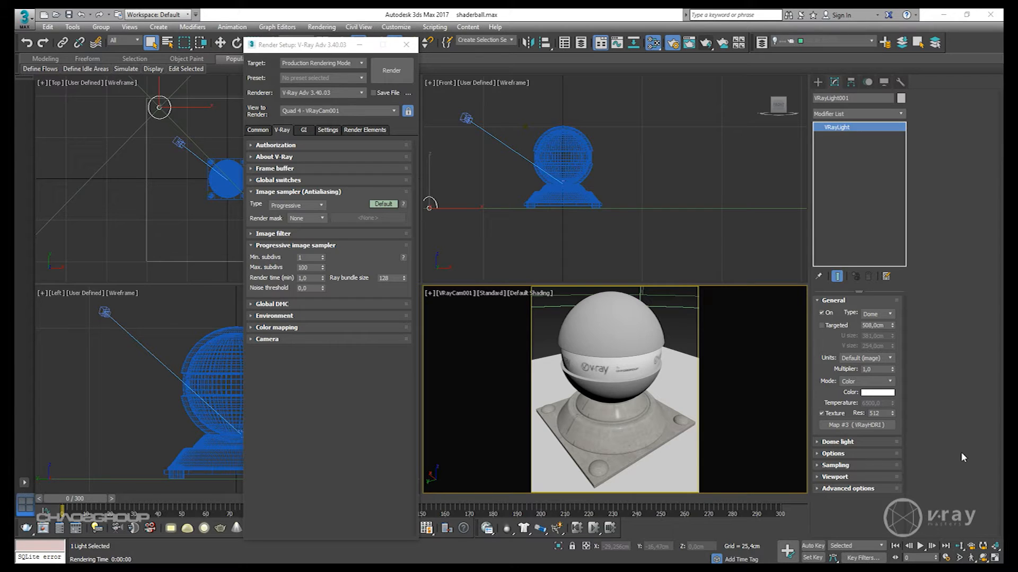
- Change the image sampler (antialiasing) type from Progressive to Bucket in the V-Ray render settings
{"action": "left_click", "coordinate": [308, 52]}
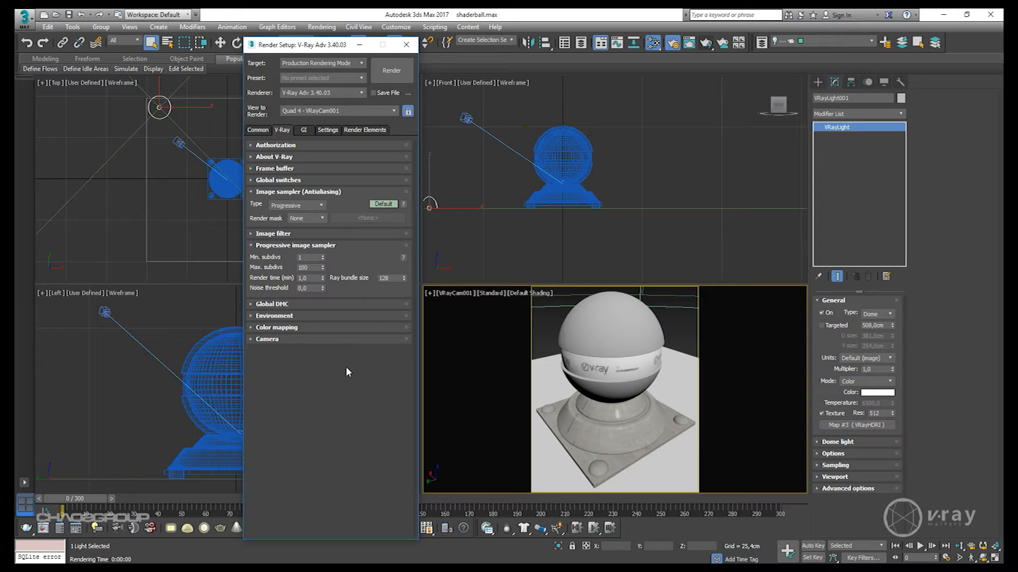
{"action": "left_click", "coordinate": [313, 205]}
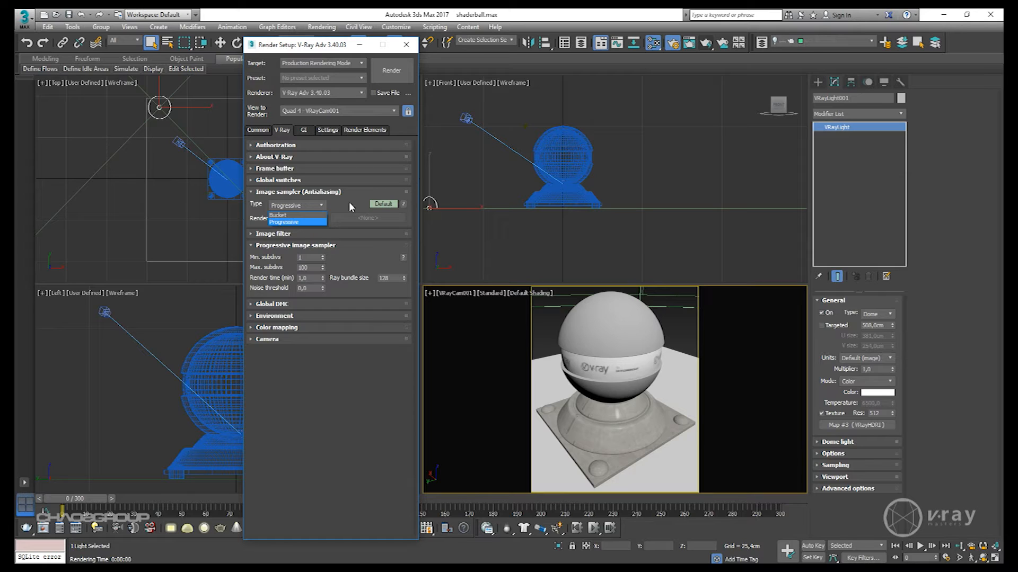
{"action": "left_click", "coordinate": [304, 225]}
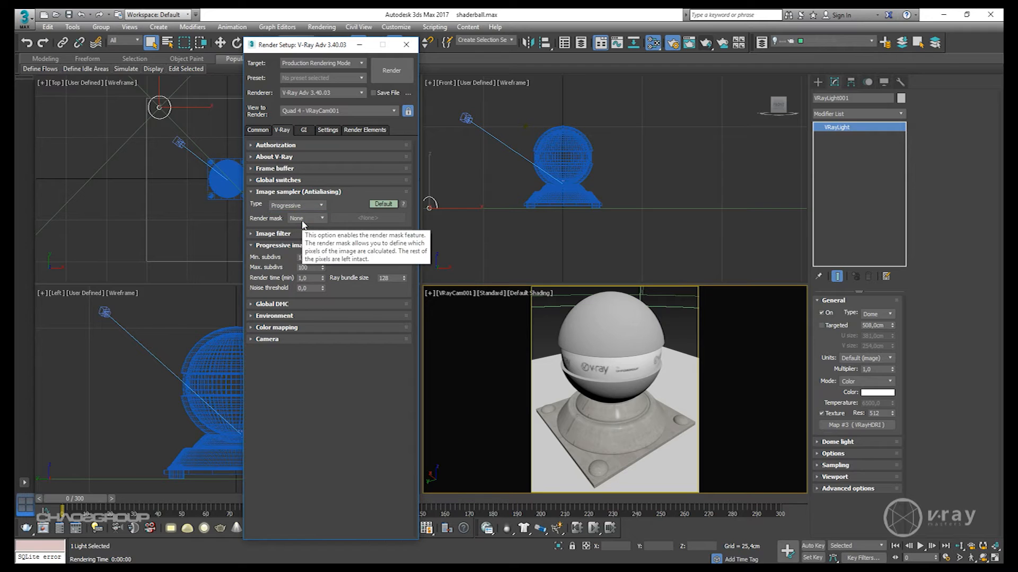
{"action": "left_click", "coordinate": [312, 207]}
{"action": "left_click", "coordinate": [278, 214]}
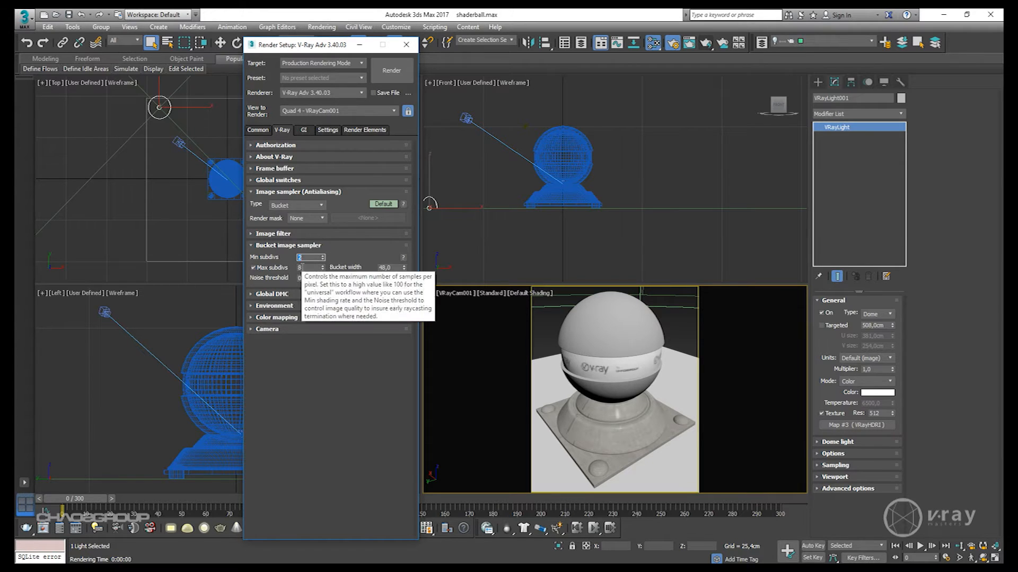
- Turn the bucket image sampler's Max subdivs option off and back on
{"action": "left_click", "coordinate": [254, 268]}
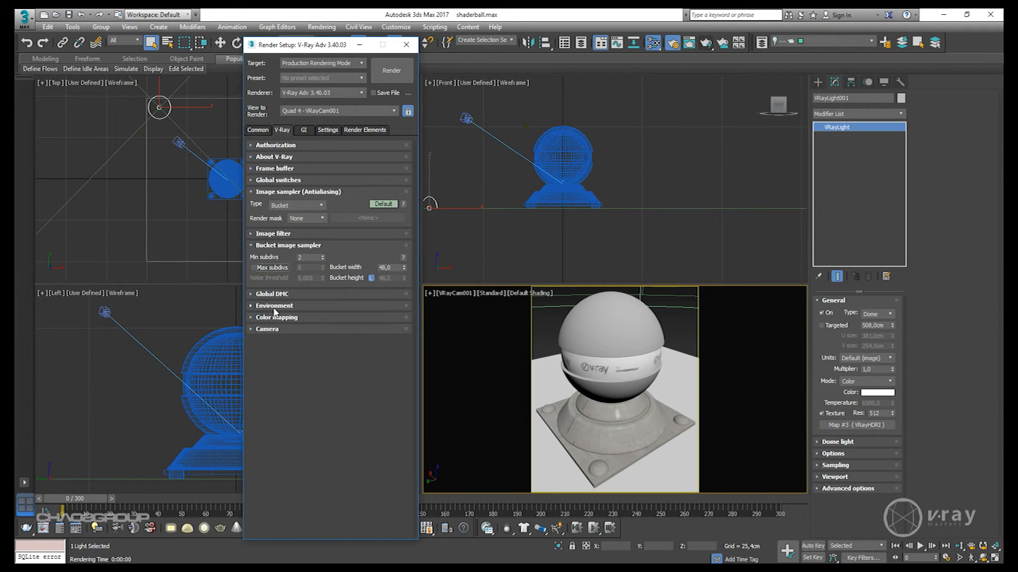
{"action": "double_click", "coordinate": [305, 258]}
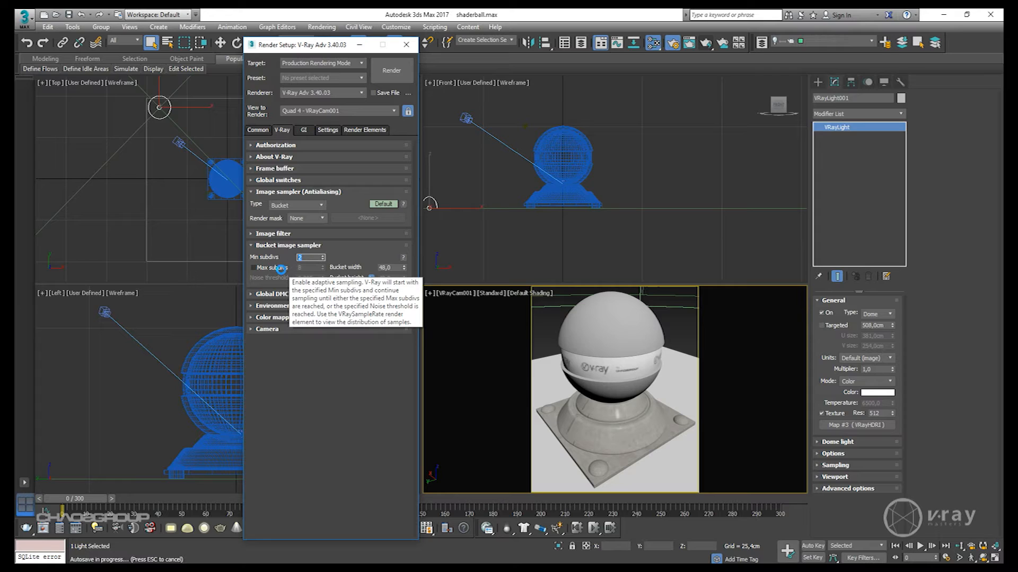
{"action": "left_click", "coordinate": [281, 268]}
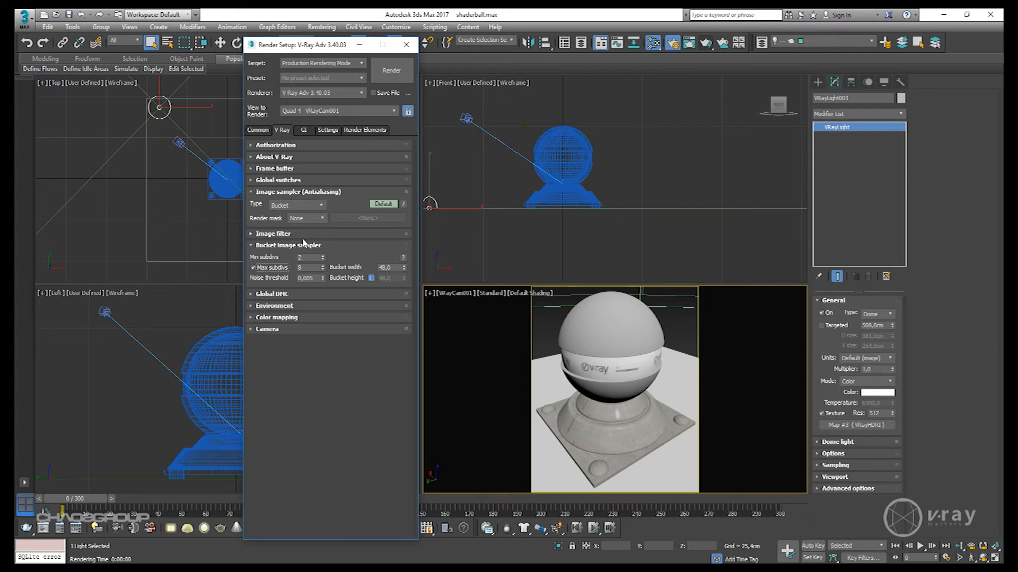
- Set the bucket image sampler's Min subdivs to 1 and Max subdivs to 24
{"action": "left_click", "coordinate": [323, 260]}
{"action": "left_click", "coordinate": [312, 267]}
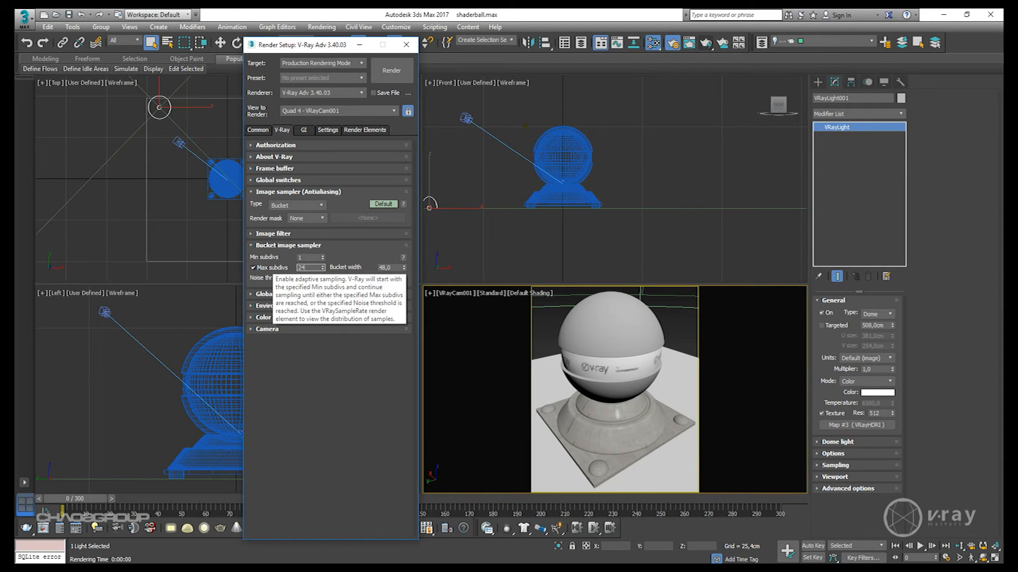
{"action": "type", "text": "24"}
{"action": "key", "text": "Return"}
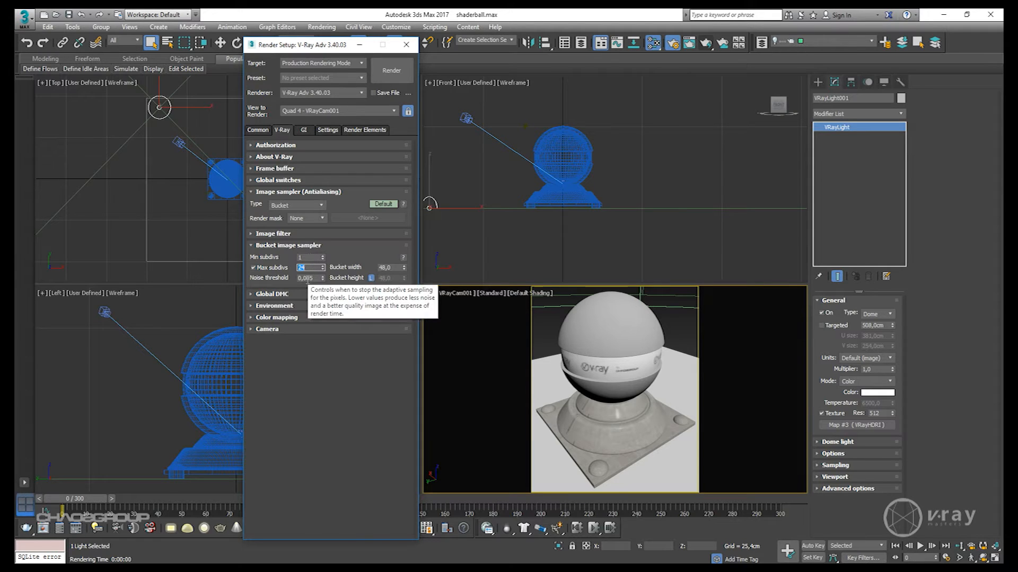
- Set the bucket sampler's noise threshold to 0,01 and render the camera view, with the frame buffer beside the render settings
{"action": "left_click_drag", "start_coordinate": [306, 279], "coordinate": [317, 280]}
{"action": "type", "text": "1"}
{"action": "key", "text": "Return"}
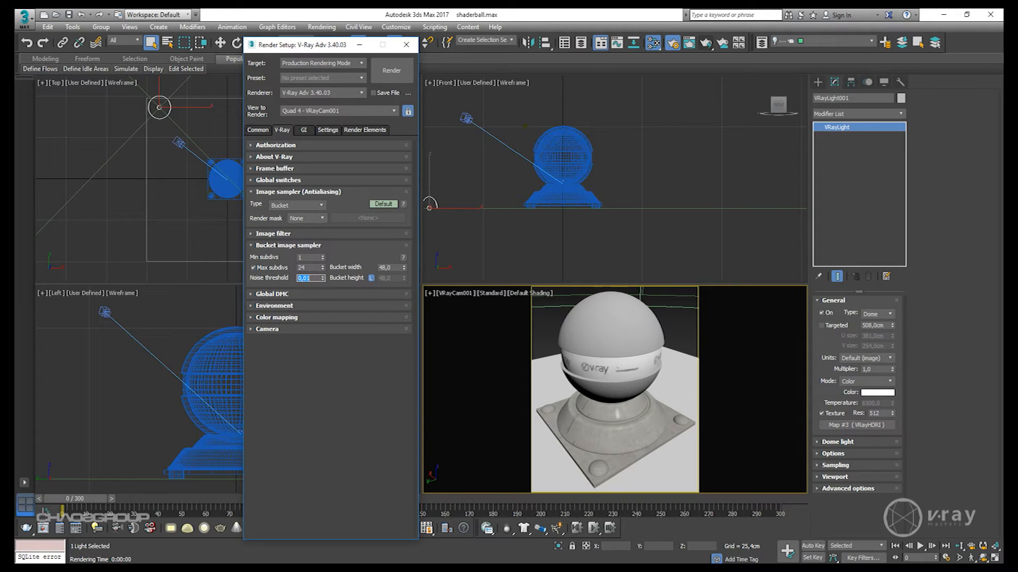
{"action": "left_click", "coordinate": [391, 78]}
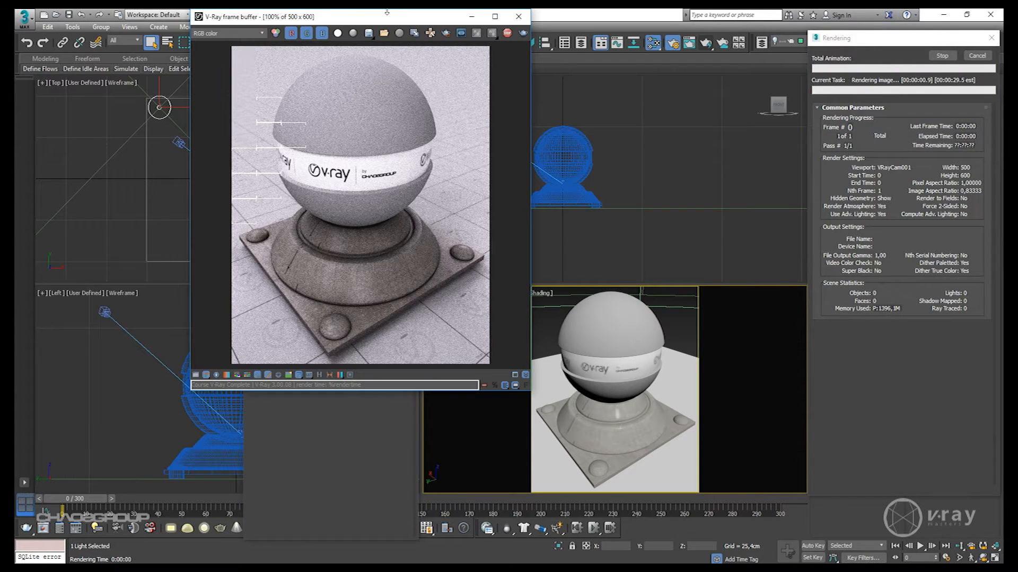
{"action": "left_click_drag", "start_coordinate": [390, 22], "coordinate": [636, 68]}
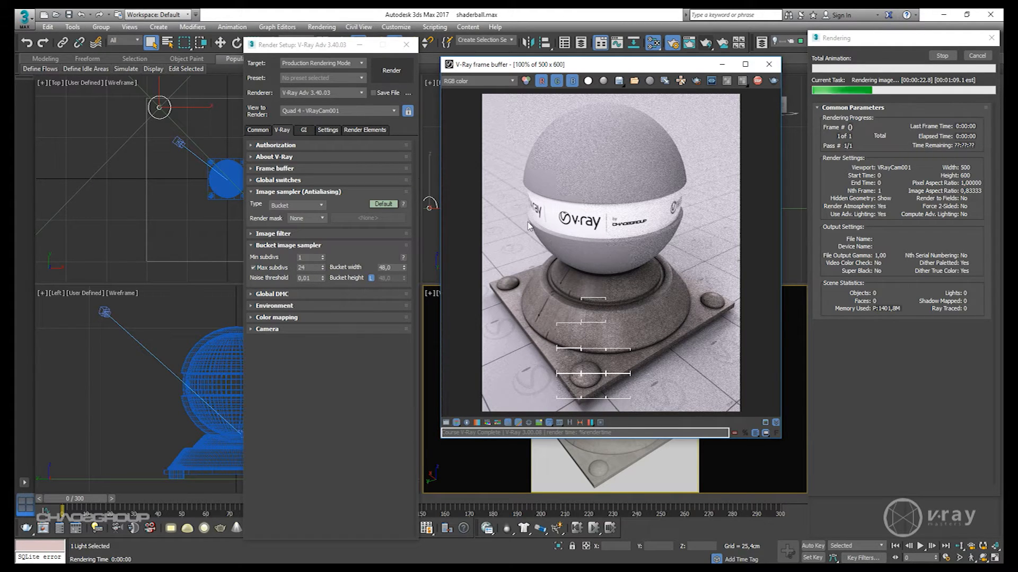
- Examine the noise in the rendered shaderball up close and compare the VRaySampleRate pass with the RGB color image
{"action": "scroll", "coordinate": [542, 274], "scroll_direction": "up", "scroll_amount": 1}
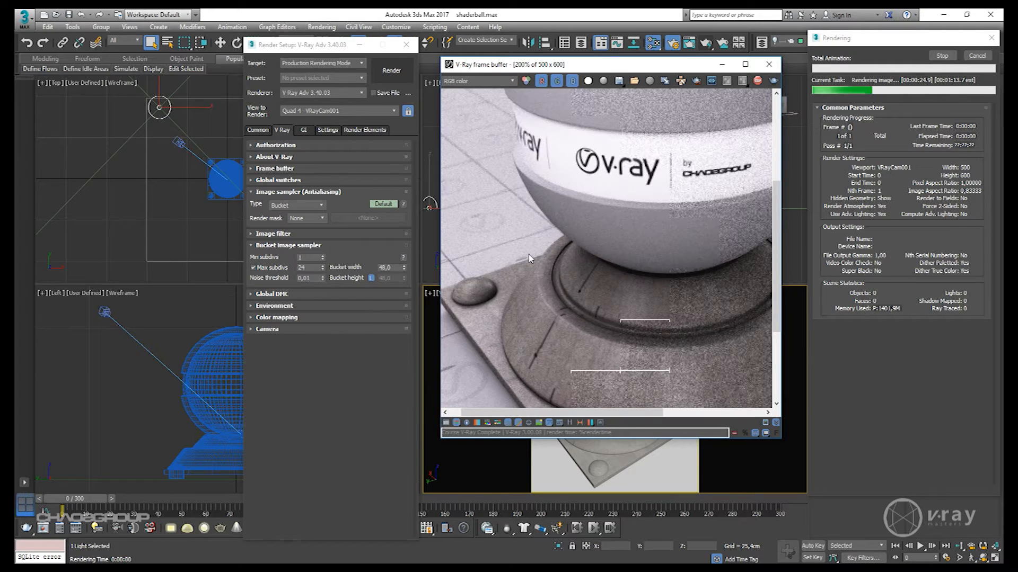
{"action": "middle_click_drag", "start_coordinate": [532, 258], "coordinate": [547, 238]}
{"action": "scroll", "coordinate": [547, 238], "scroll_direction": "down", "scroll_amount": 1}
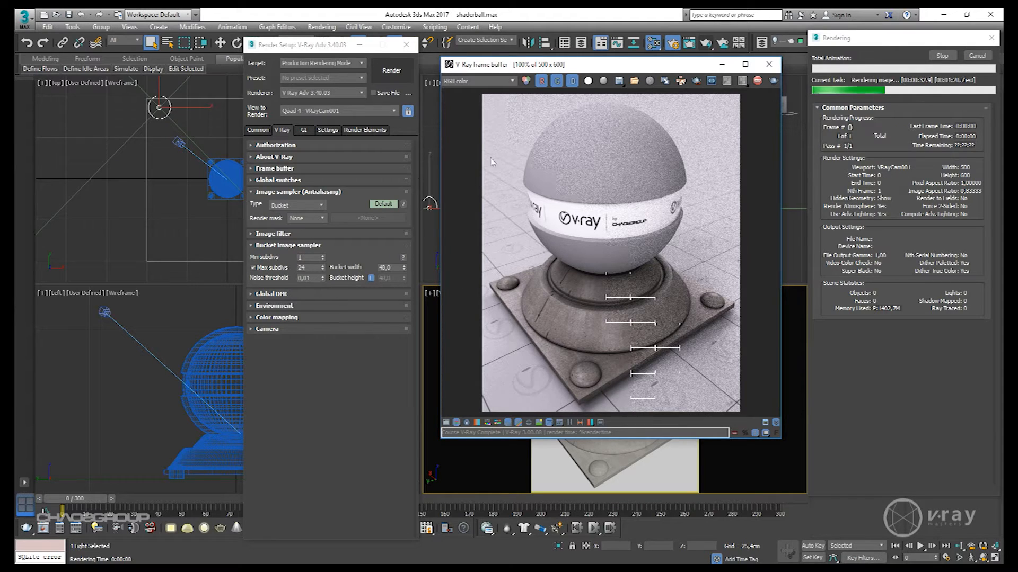
{"action": "left_click", "coordinate": [498, 80]}
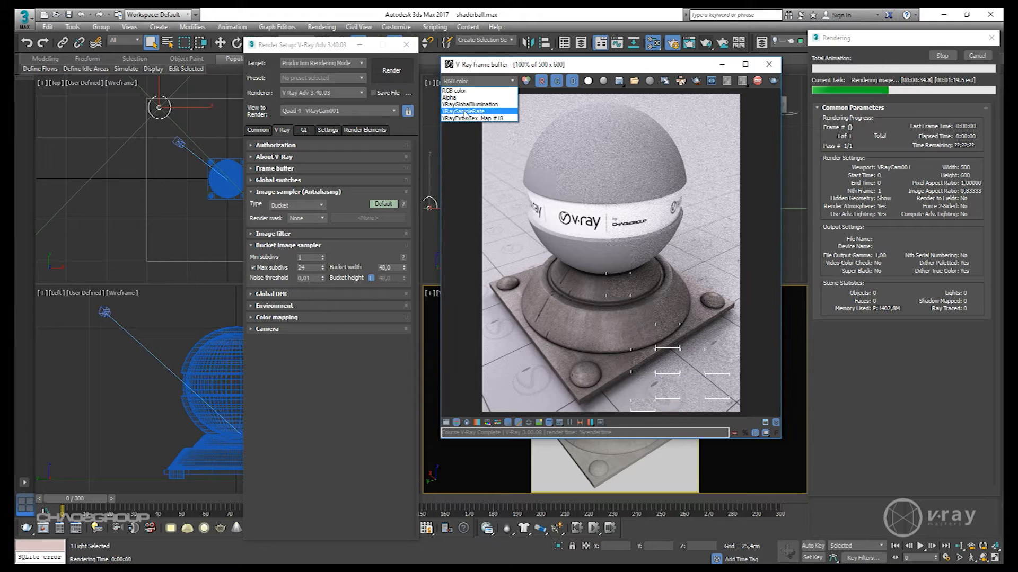
{"action": "left_click", "coordinate": [475, 112]}
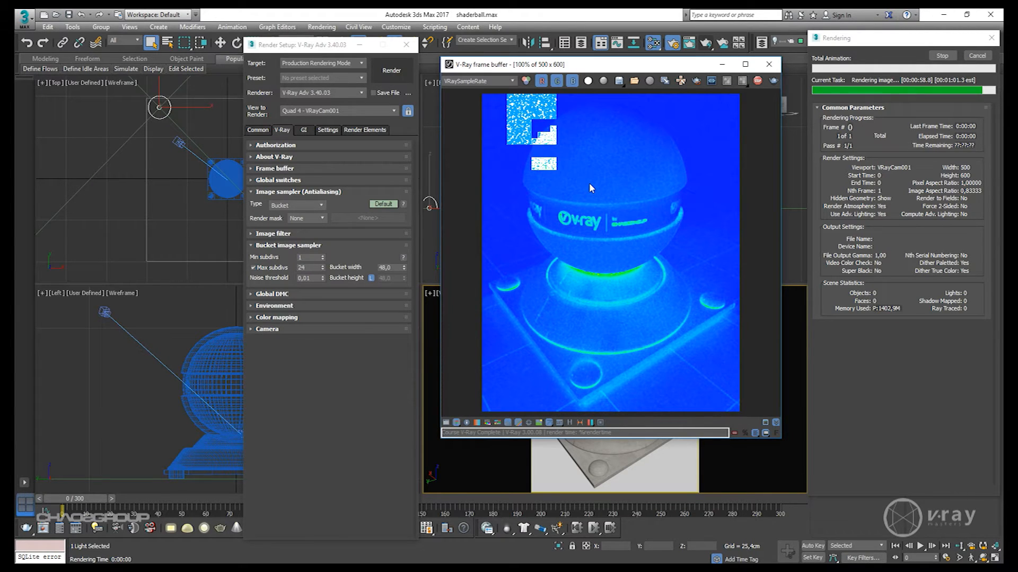
{"action": "left_click", "coordinate": [498, 81]}
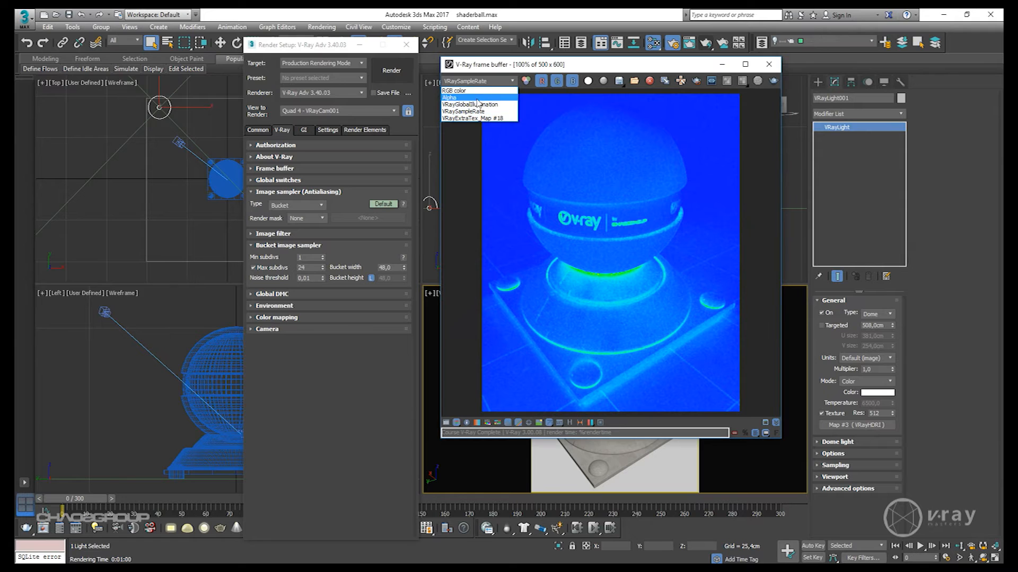
{"action": "left_click", "coordinate": [484, 97]}
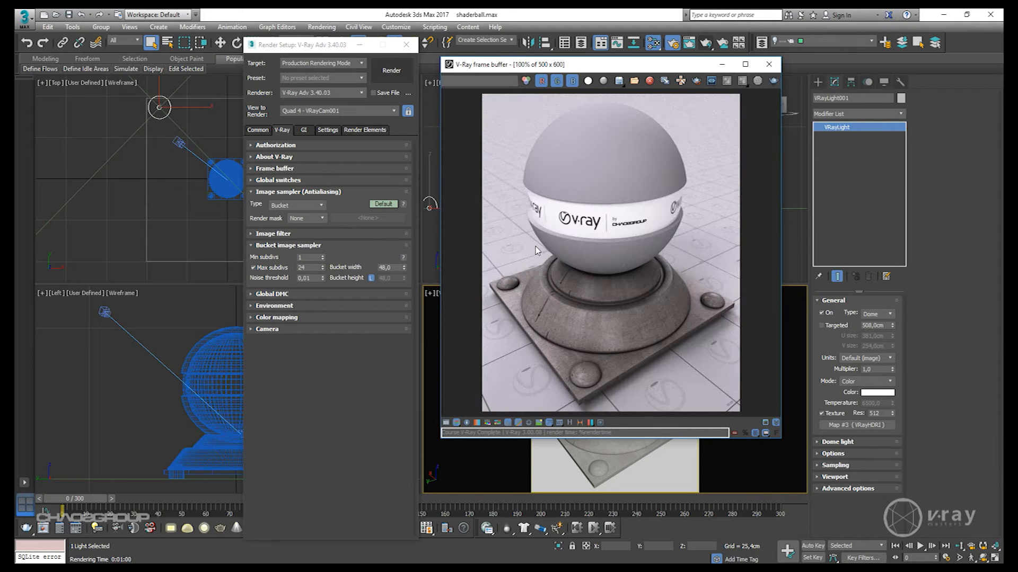
{"action": "scroll", "coordinate": [543, 250], "scroll_direction": "up", "scroll_amount": 1}
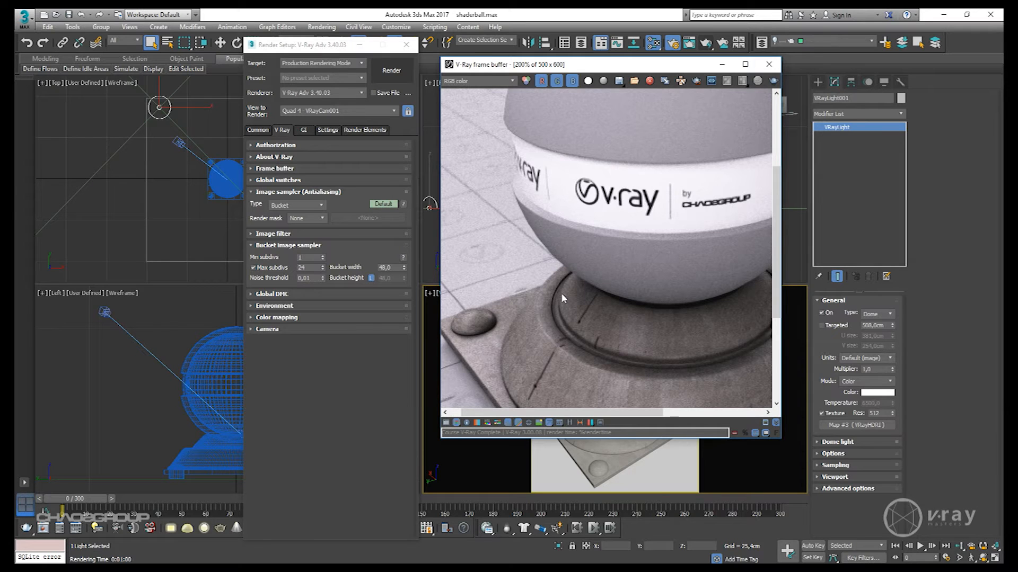
{"action": "scroll", "coordinate": [561, 295], "scroll_direction": "down", "scroll_amount": 1}
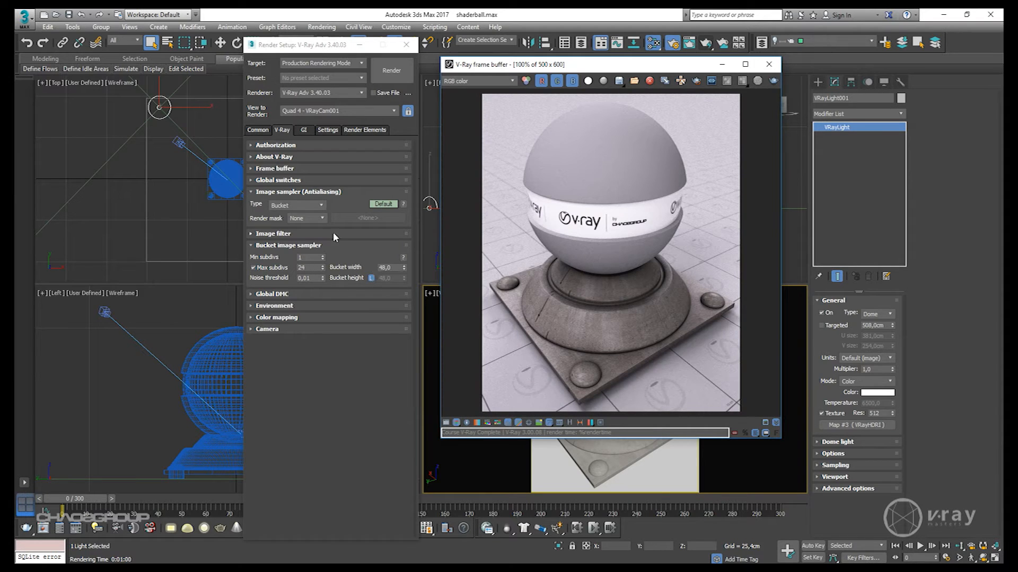
- Lower the bucket sampler's noise threshold to 0,005 and render the camera view again
{"action": "left_click", "coordinate": [322, 279]}
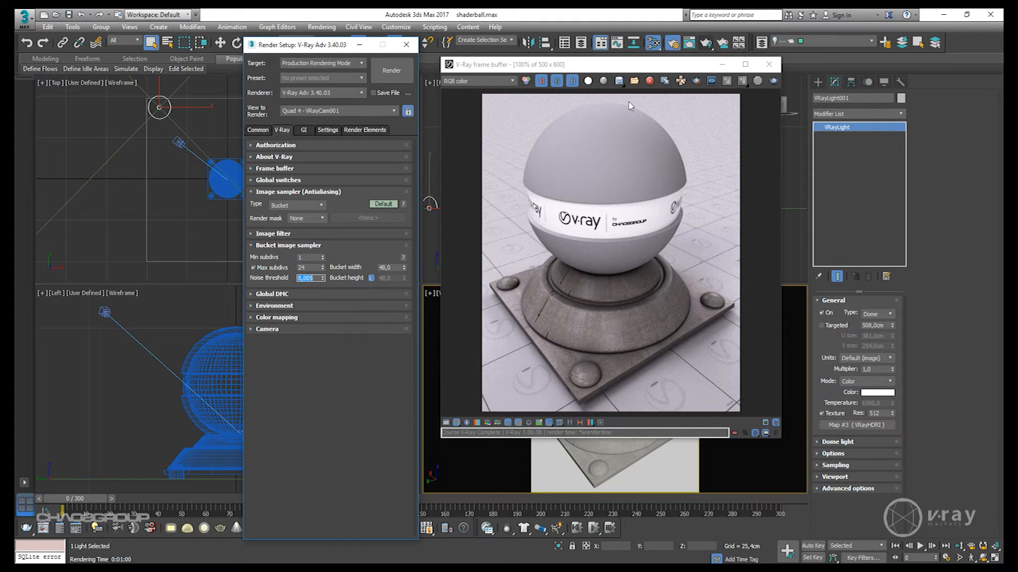
{"action": "left_click", "coordinate": [398, 73]}
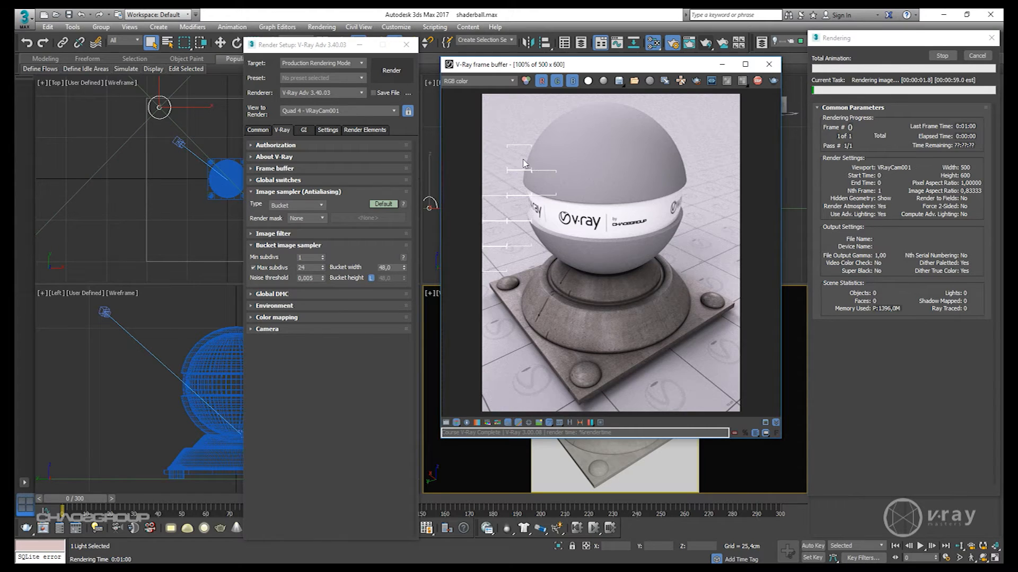
{"action": "scroll", "coordinate": [580, 180], "scroll_direction": "up", "scroll_amount": 1}
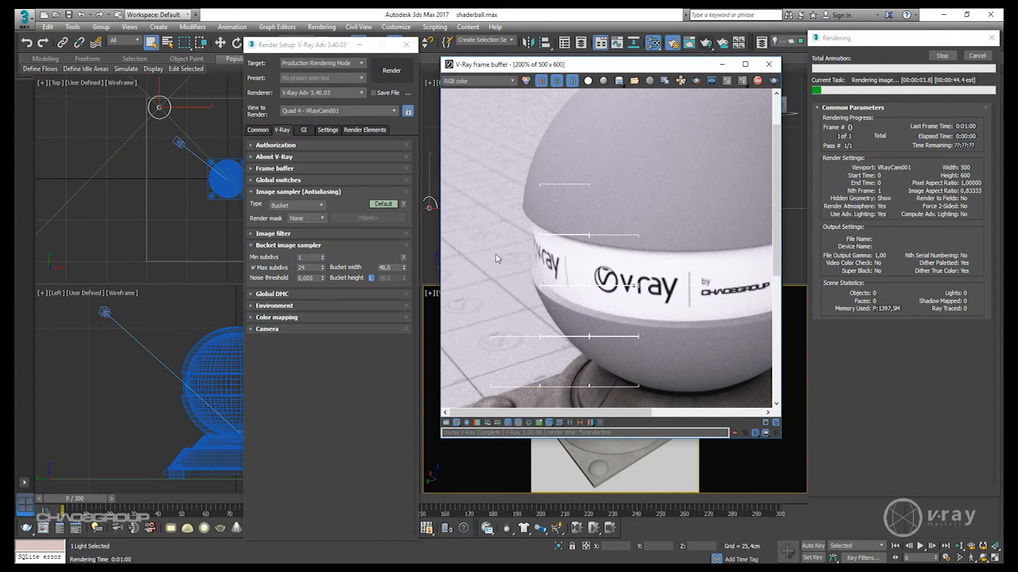
{"action": "middle_click_drag", "start_coordinate": [565, 305], "coordinate": [599, 199]}
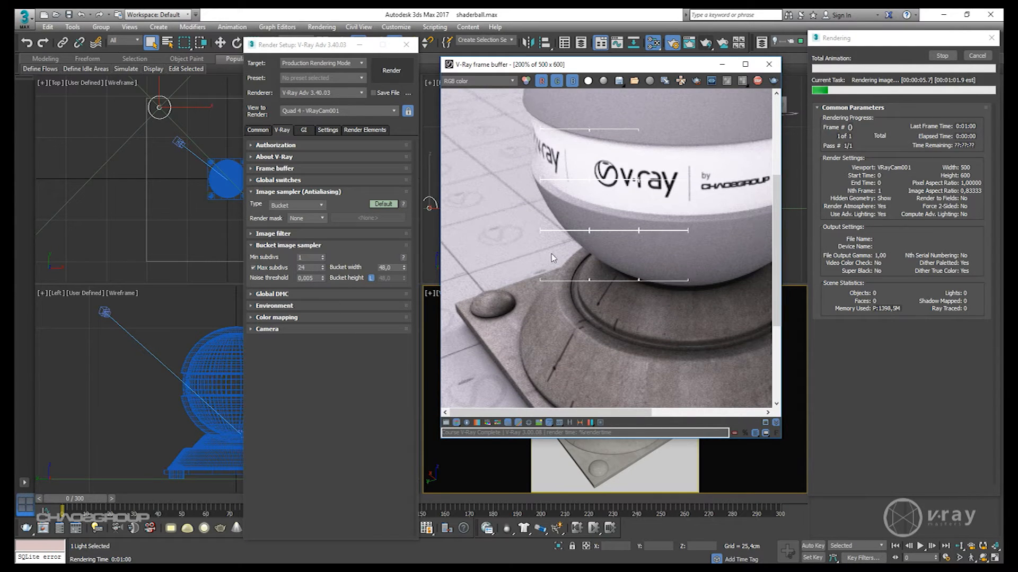
{"action": "scroll", "coordinate": [543, 251], "scroll_direction": "up", "scroll_amount": 1}
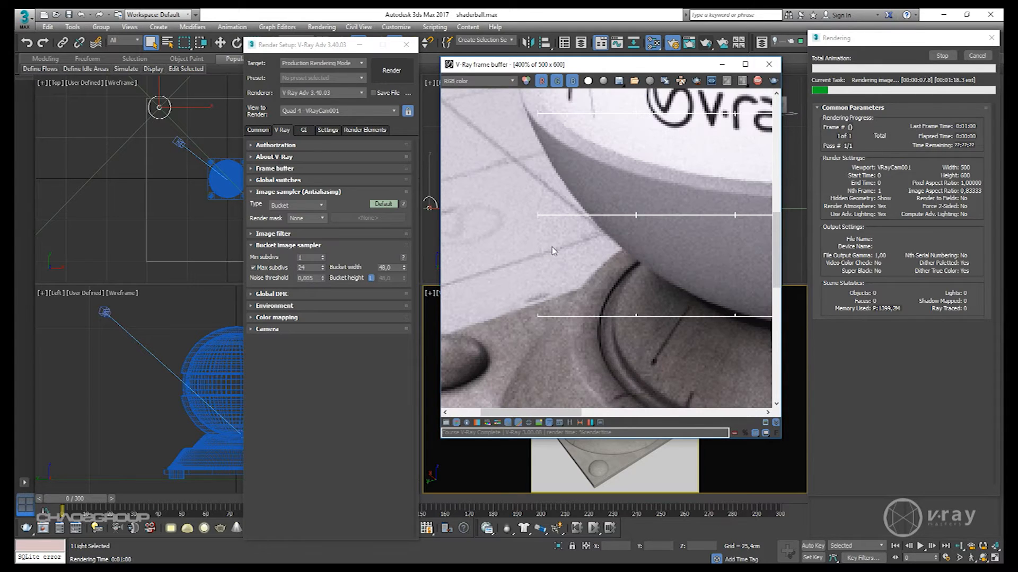
{"action": "scroll", "coordinate": [533, 257], "scroll_direction": "down", "scroll_amount": 1}
{"action": "scroll", "coordinate": [532, 258], "scroll_direction": "down", "scroll_amount": 1}
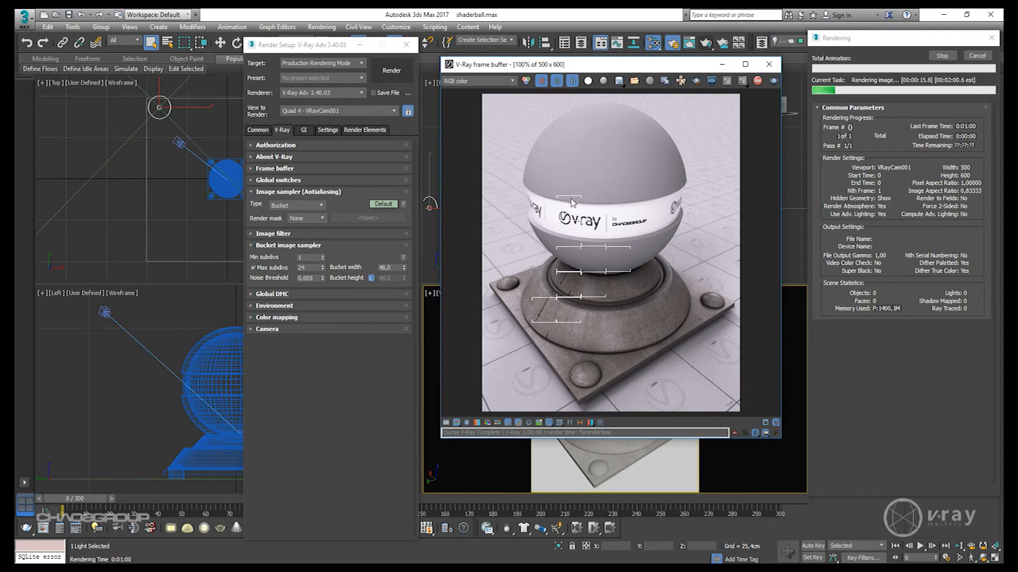
- Check the VRaySampleRate pass of the new render, then return to RGB color and examine the base up close
{"action": "left_click", "coordinate": [498, 81]}
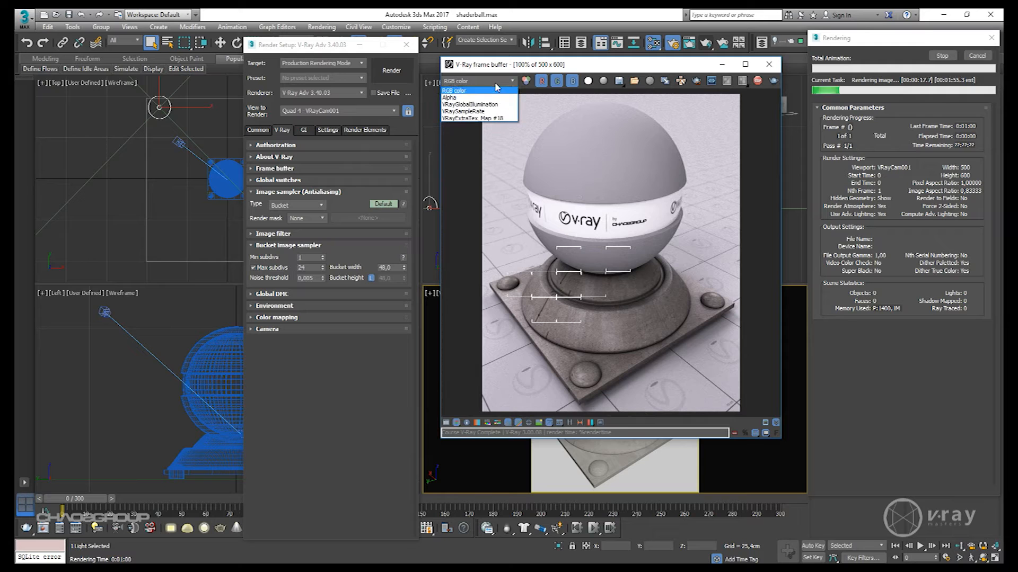
{"action": "left_click", "coordinate": [467, 112]}
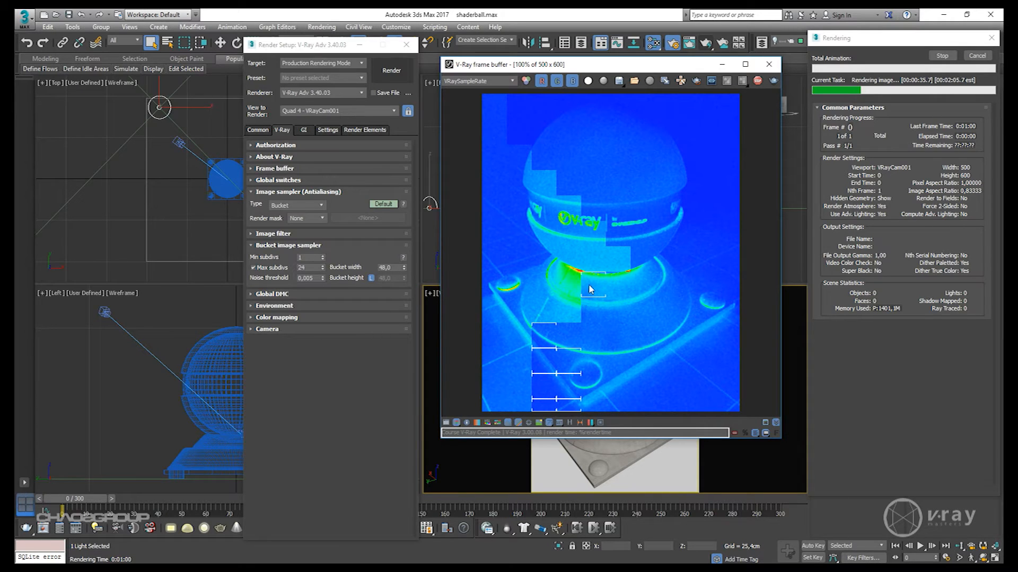
{"action": "left_click", "coordinate": [477, 81]}
{"action": "left_click", "coordinate": [466, 89]}
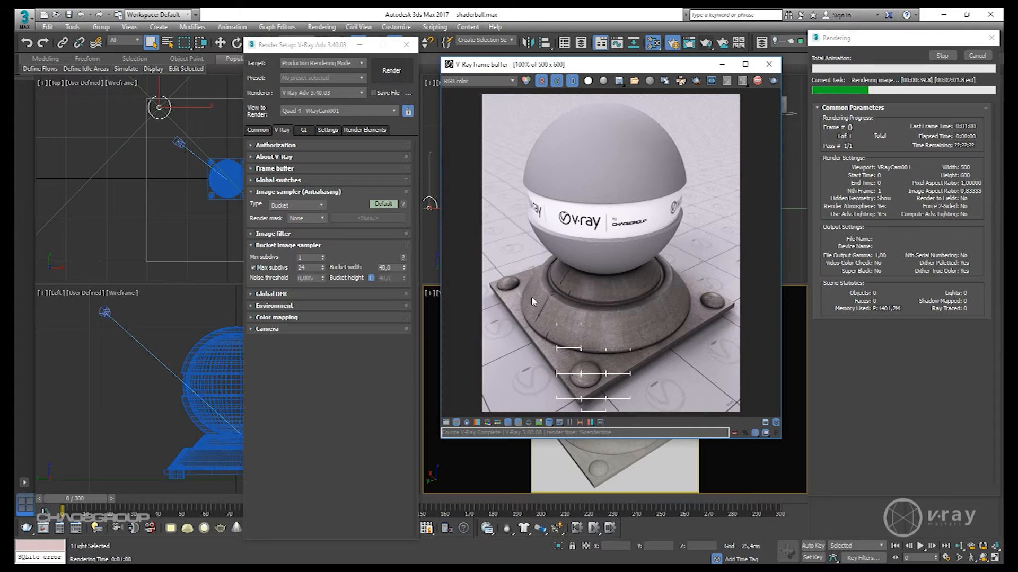
{"action": "scroll", "coordinate": [601, 250], "scroll_direction": "up", "scroll_amount": 2}
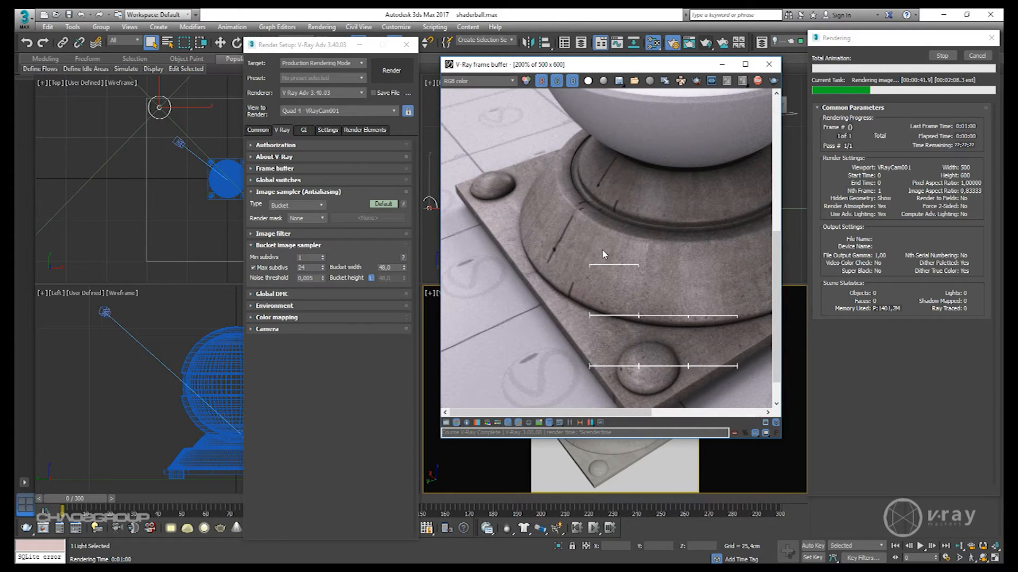
{"action": "double_click", "coordinate": [601, 249]}
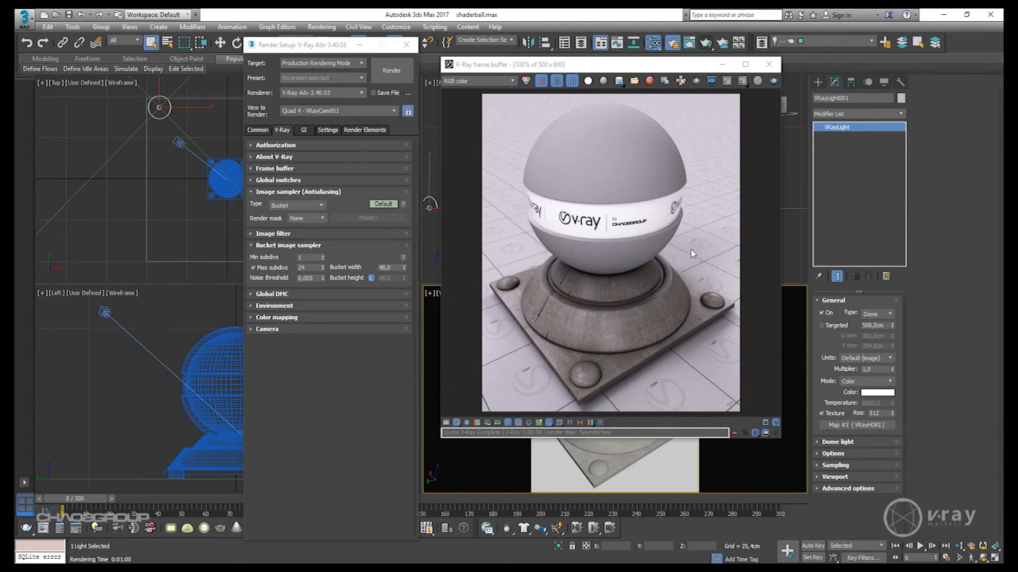
- Add a VRayDenoiser element to the scene's render elements
{"action": "left_click", "coordinate": [360, 131]}
{"action": "left_click", "coordinate": [306, 237]}
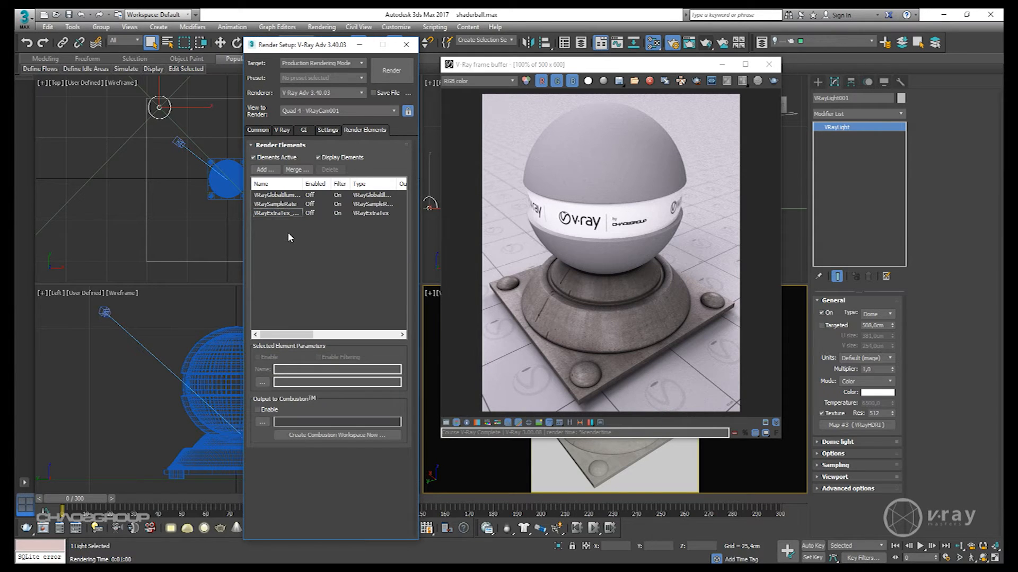
{"action": "left_click", "coordinate": [267, 170]}
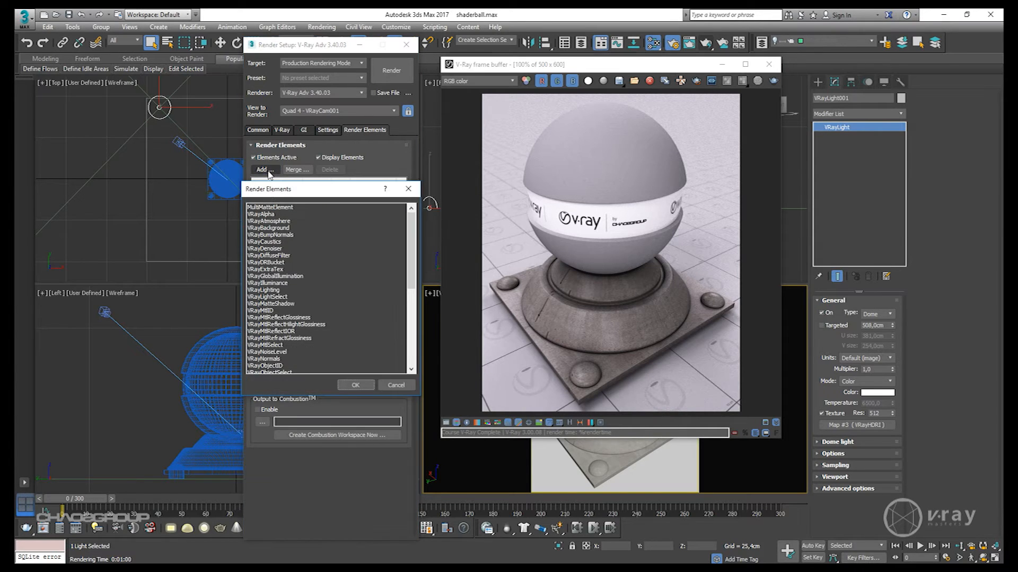
{"action": "left_click", "coordinate": [281, 250]}
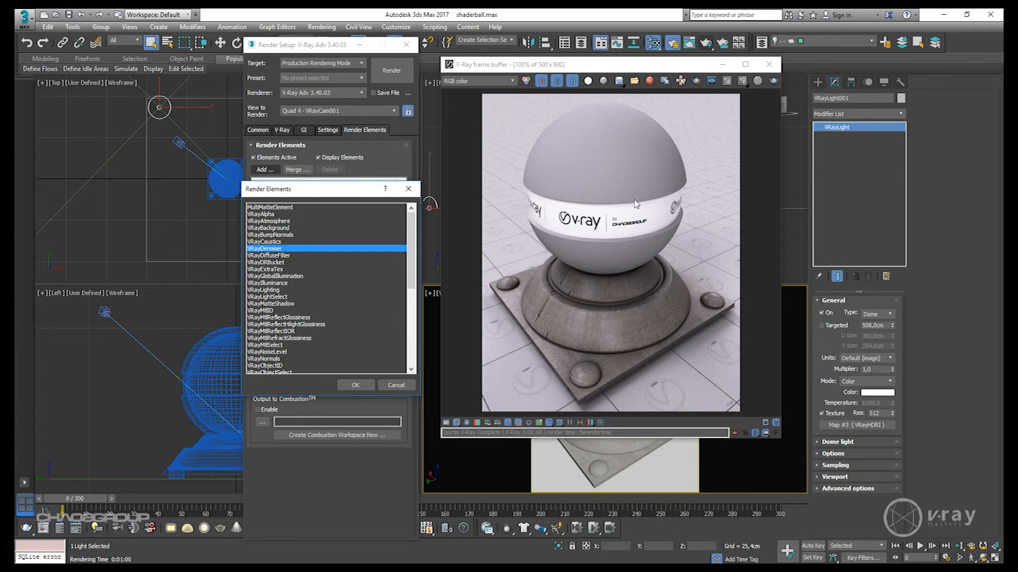
{"action": "left_click", "coordinate": [357, 384]}
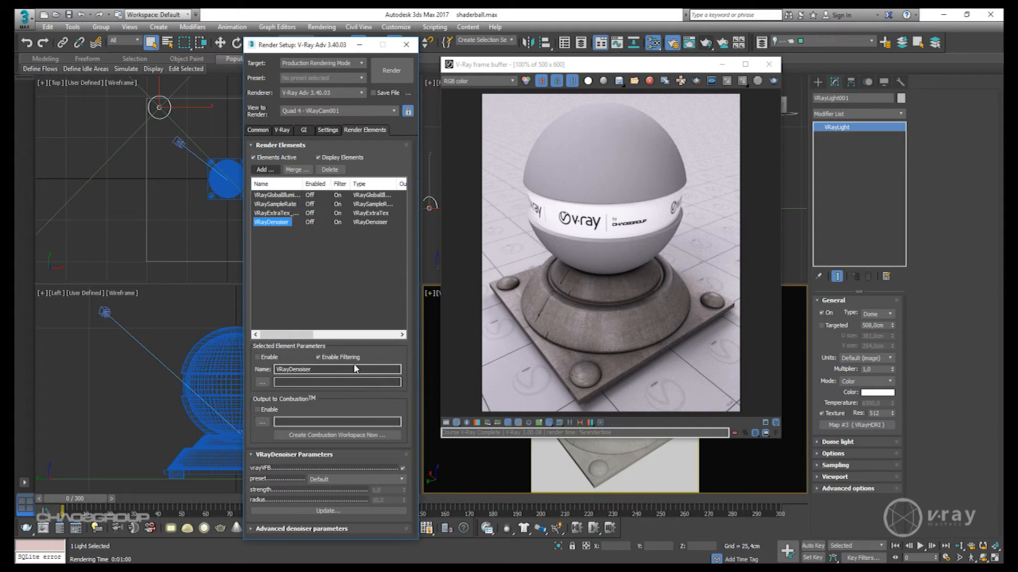
- Set the bucket image sampler's noise threshold to 0,01
{"action": "left_click", "coordinate": [283, 129]}
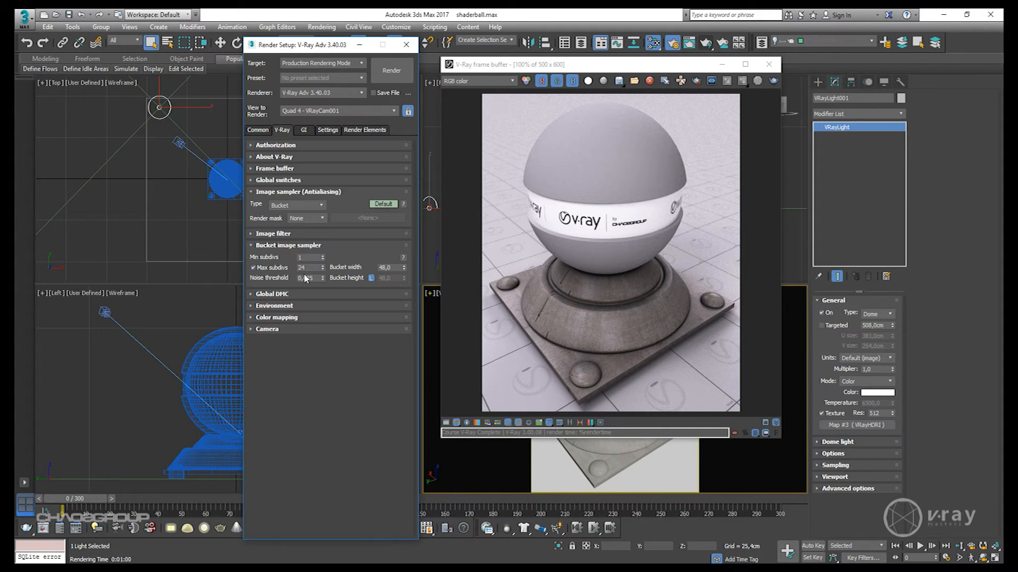
{"action": "left_click_drag", "start_coordinate": [304, 279], "coordinate": [340, 281]}
{"action": "type", "text": "01"}
{"action": "key", "text": "Return"}
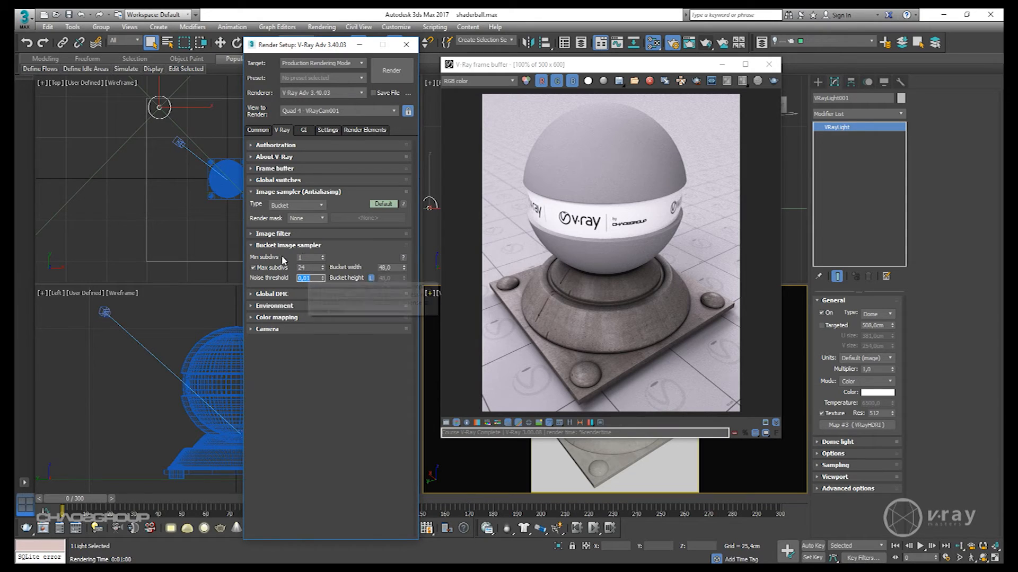
- Expand the advanced denoiser parameters of the VRayDenoiser element and look over the frame buffer's channel list
{"action": "left_click", "coordinate": [351, 131]}
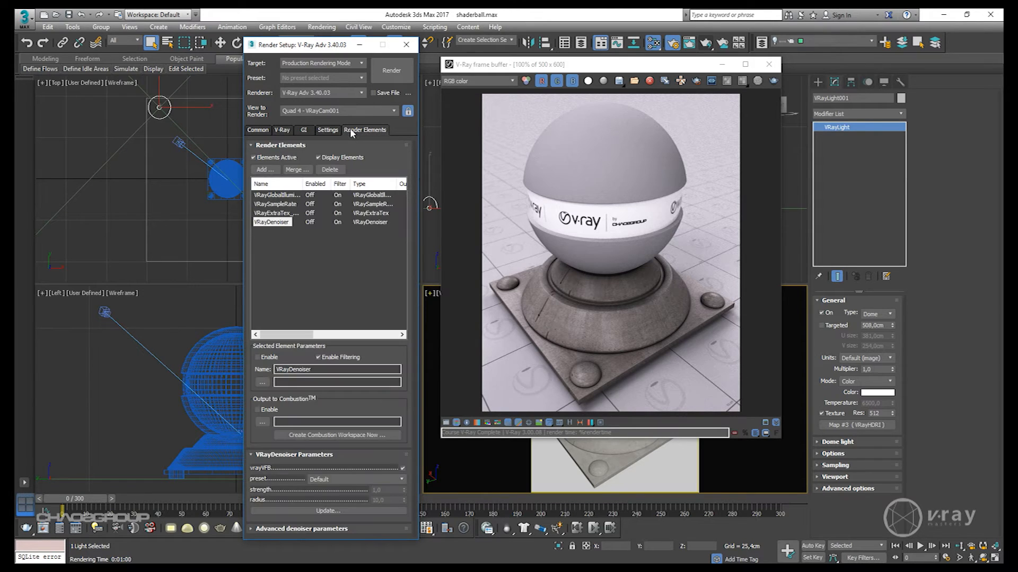
{"action": "left_click", "coordinate": [358, 528]}
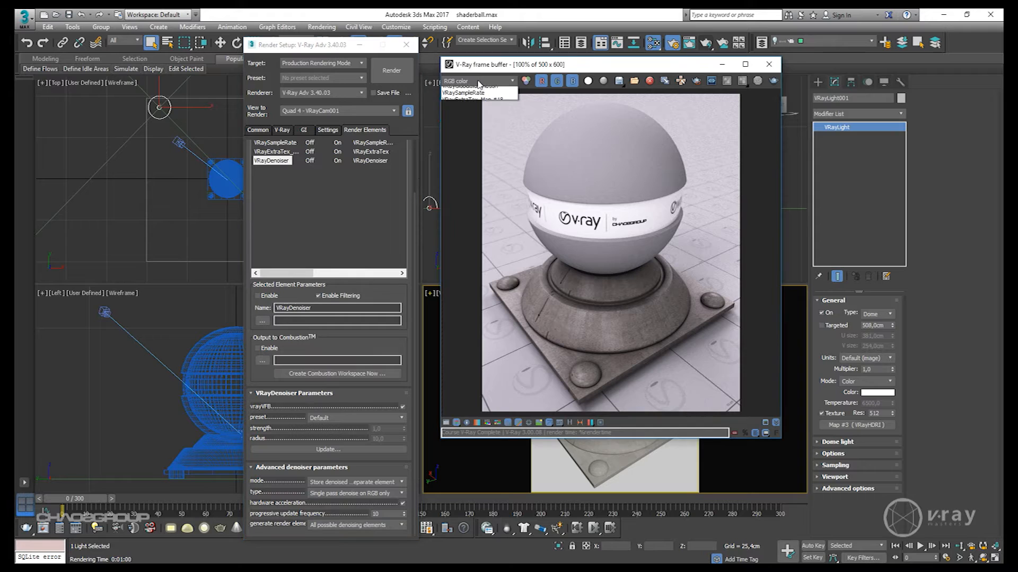
{"action": "left_click", "coordinate": [477, 80]}
{"action": "left_click", "coordinate": [481, 137]}
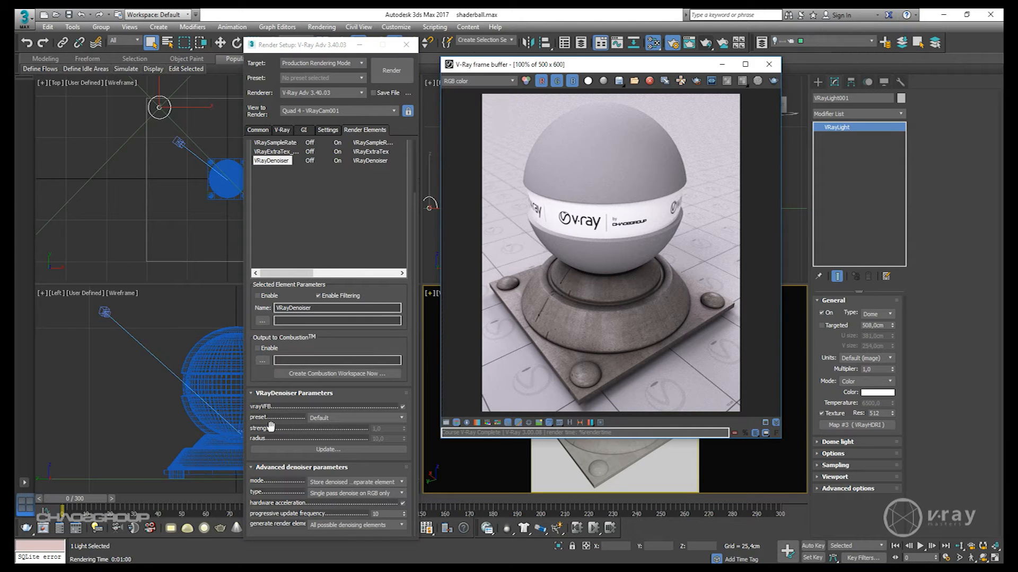
- Try the Custom and Strong presets for the VRayDenoiser element and set the preset back to Default
{"action": "left_click", "coordinate": [347, 419]}
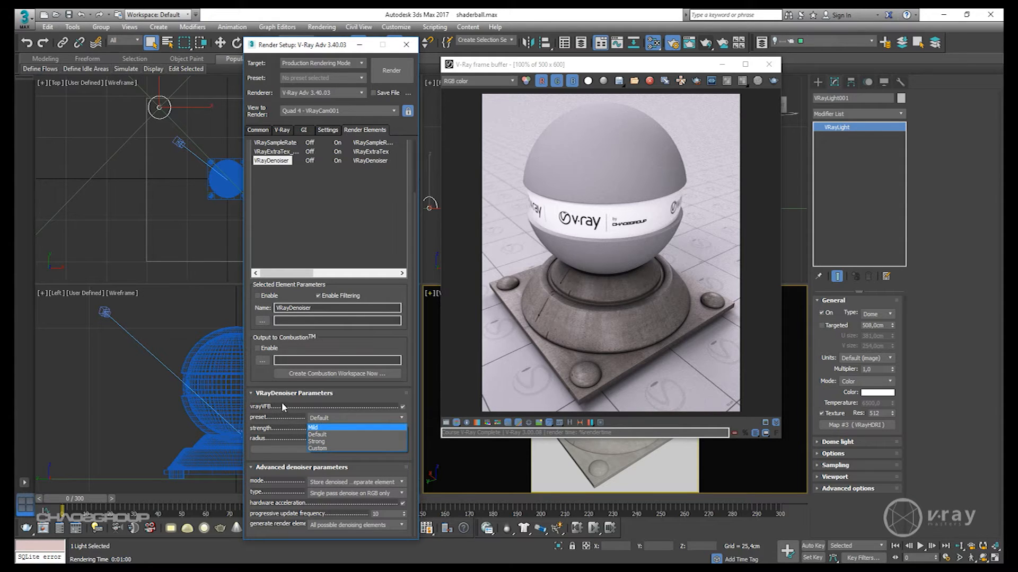
{"action": "left_click", "coordinate": [329, 447]}
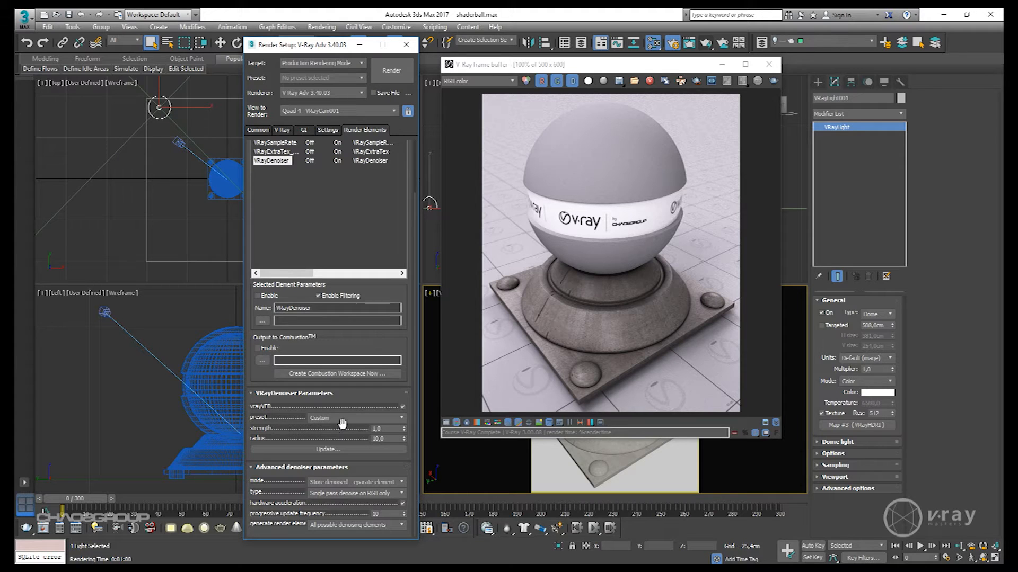
{"action": "left_click", "coordinate": [345, 418]}
{"action": "left_click", "coordinate": [314, 435]}
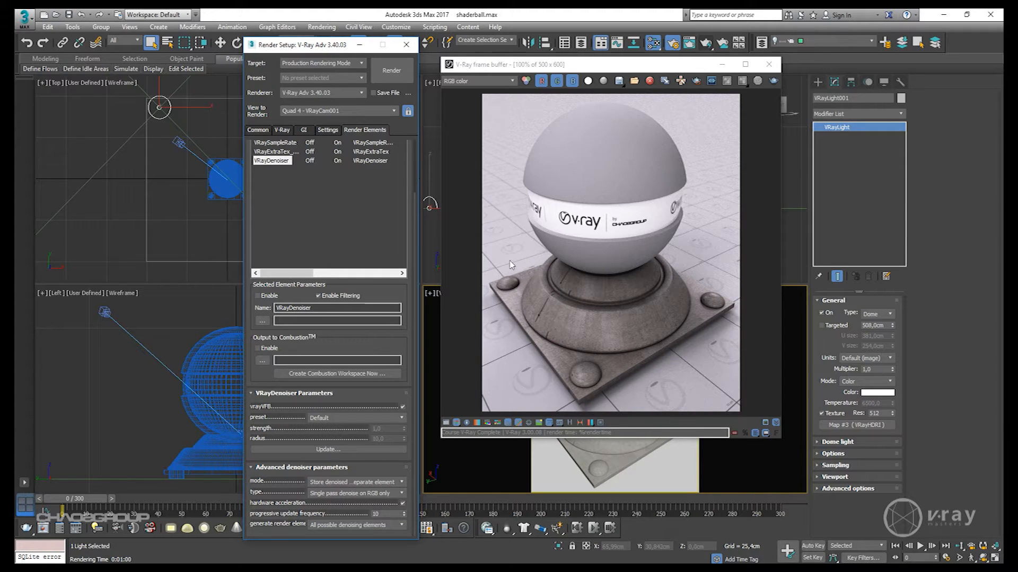
{"action": "left_click", "coordinate": [367, 418]}
{"action": "left_click", "coordinate": [328, 443]}
{"action": "left_click", "coordinate": [361, 418]}
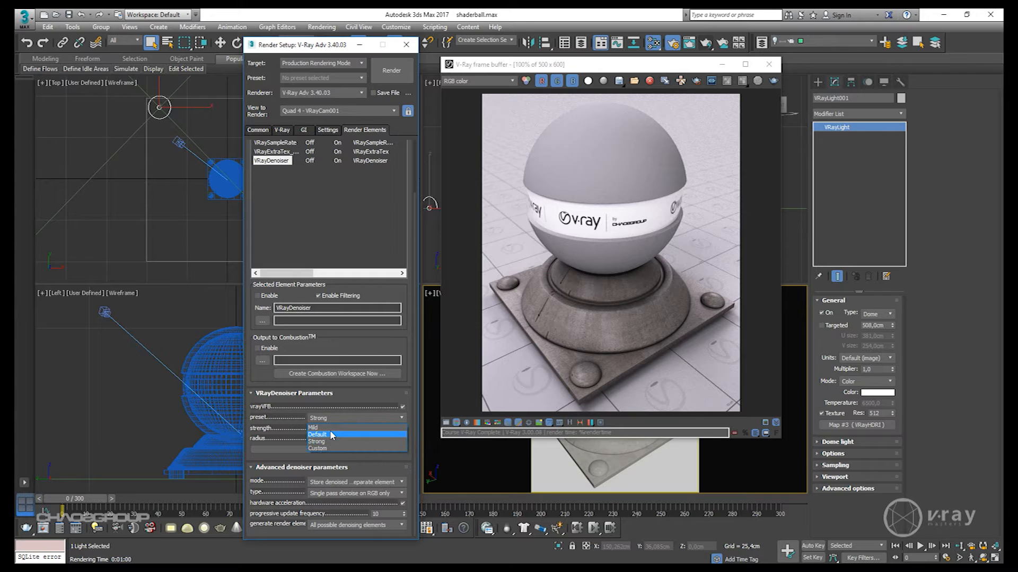
{"action": "left_click", "coordinate": [328, 437]}
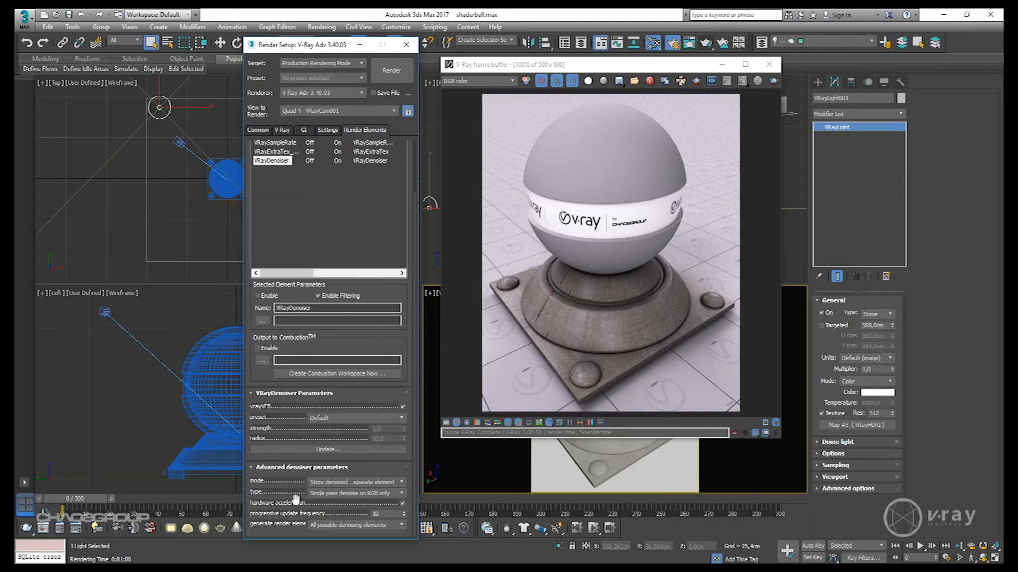
- Review the denoiser's mode and type options, keeping Store denoised result in separate element and Single pass denoise on RGB only
{"action": "left_click", "coordinate": [392, 489]}
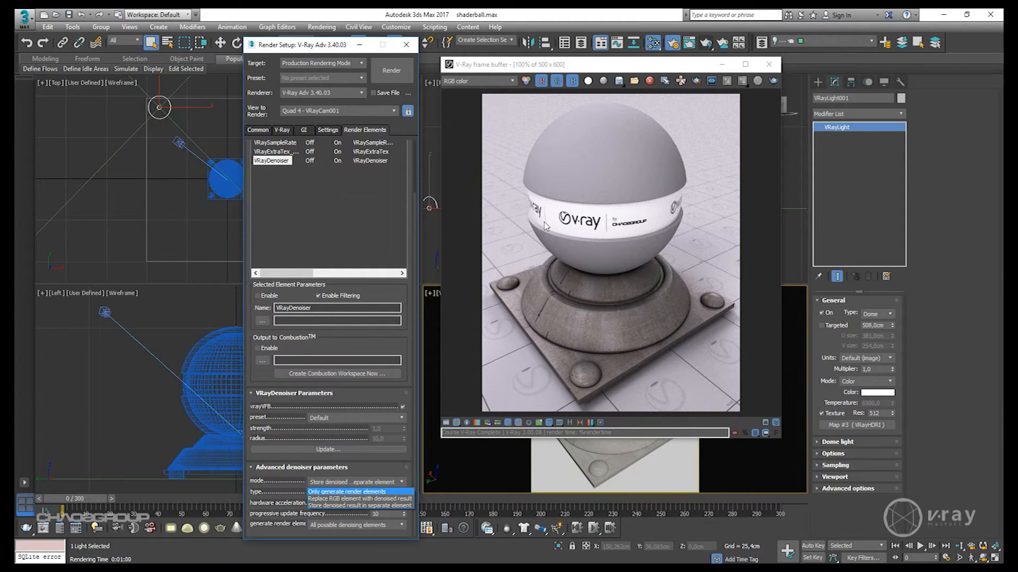
{"action": "left_click", "coordinate": [340, 506]}
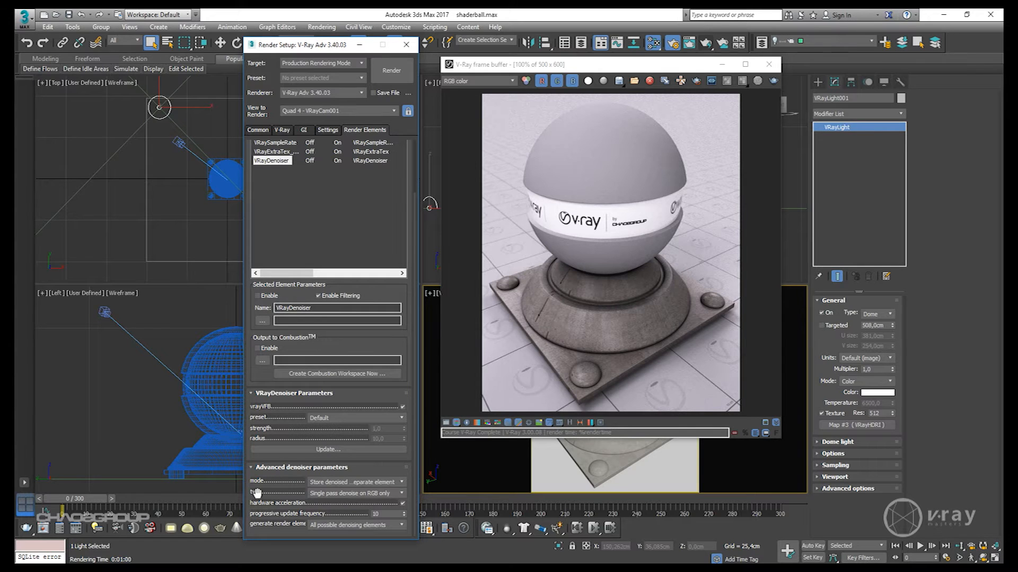
{"action": "left_click", "coordinate": [384, 495]}
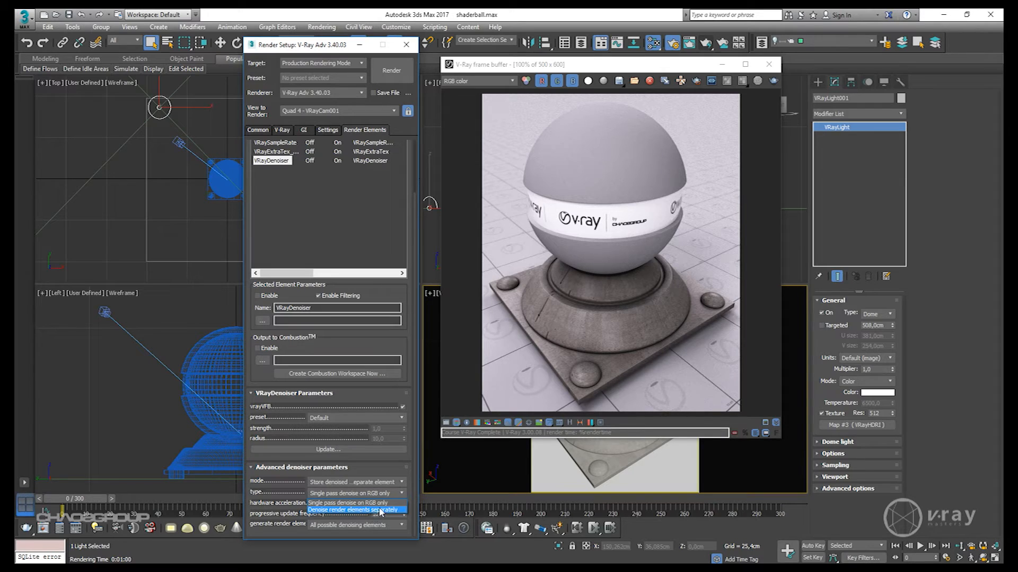
{"action": "left_click", "coordinate": [381, 503]}
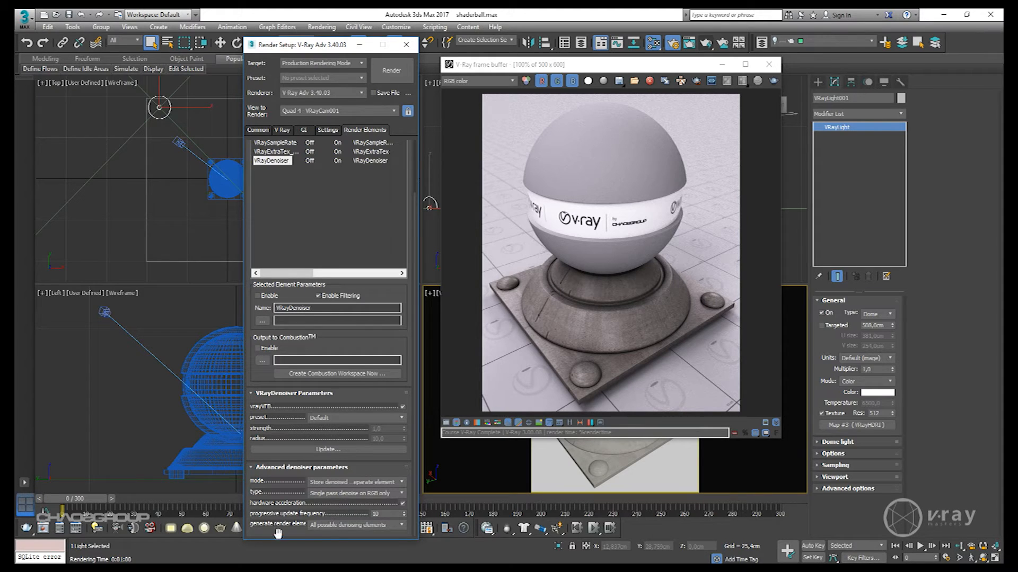
- Try Depending on denoising type for the denoiser's generated render elements and return to All possible denoising elements
{"action": "left_click", "coordinate": [336, 524]}
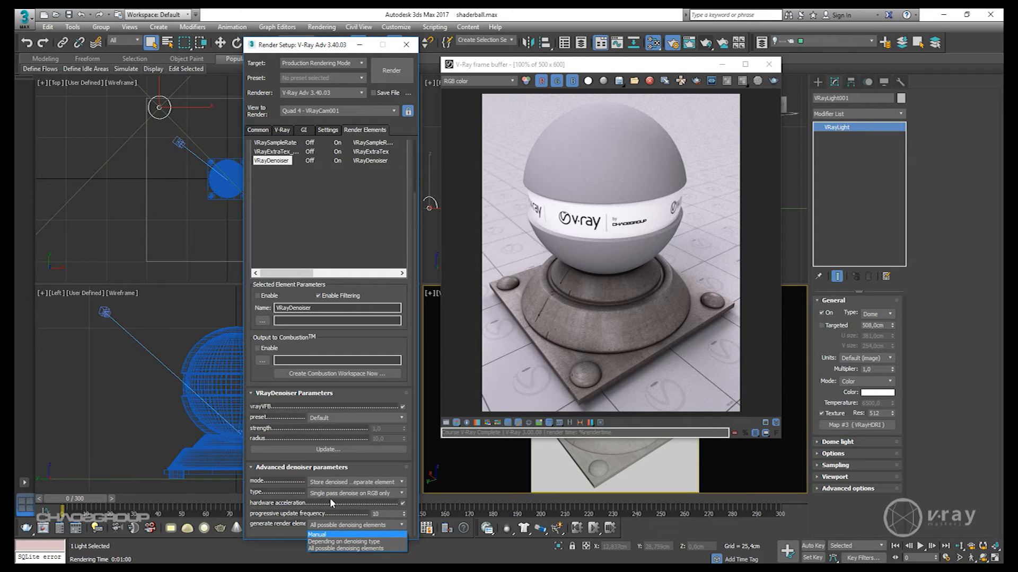
{"action": "left_click", "coordinate": [347, 542]}
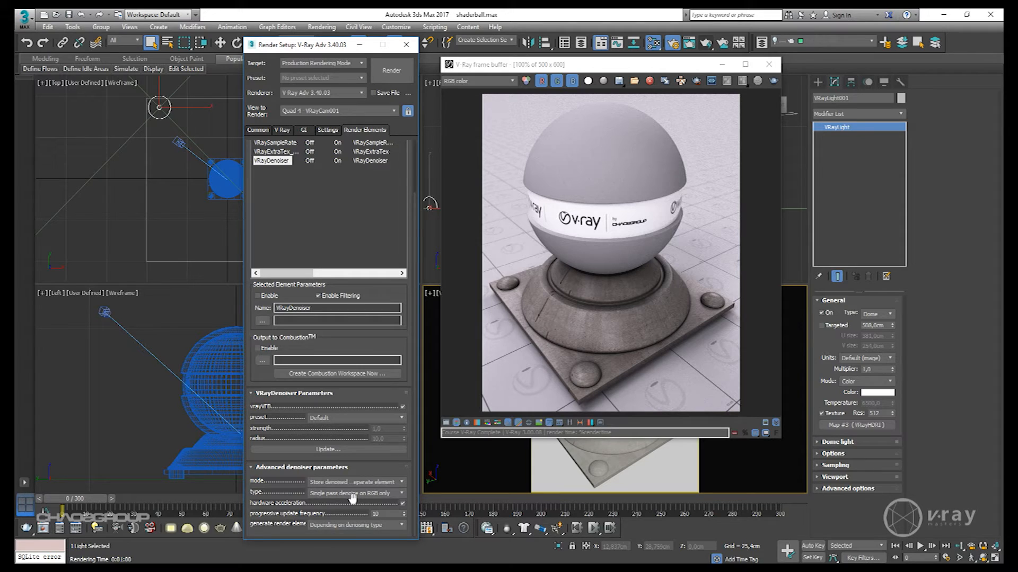
{"action": "left_click", "coordinate": [334, 526]}
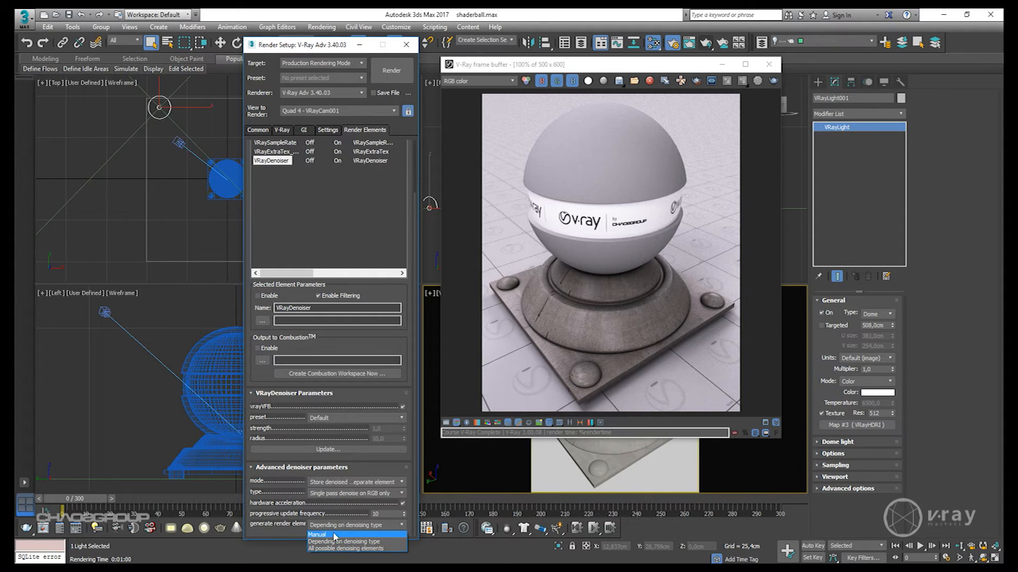
{"action": "left_click", "coordinate": [324, 548]}
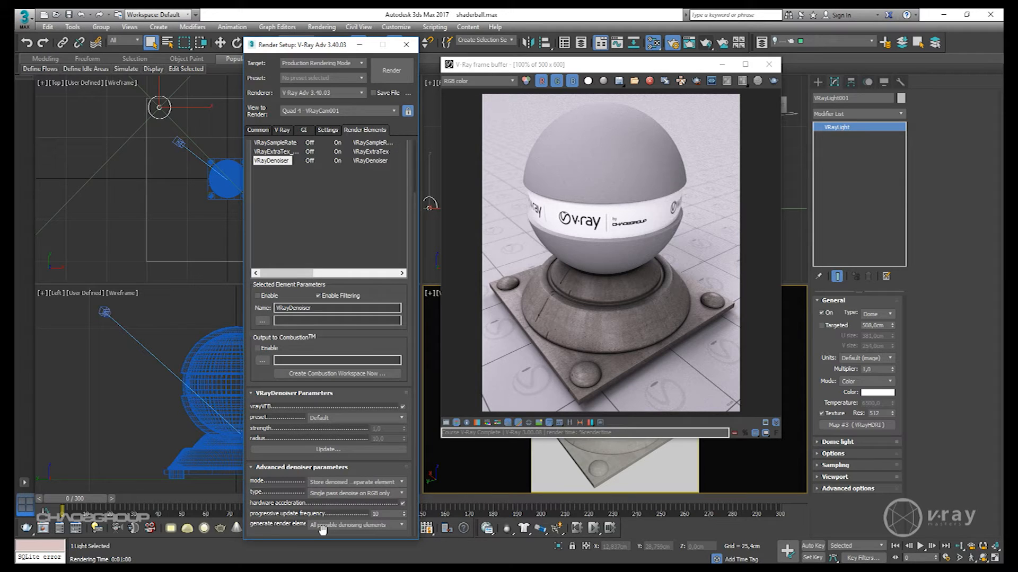
- Render the camera view again and check the VRayDenoiser channel during rendering before returning to RGB color
{"action": "left_click", "coordinate": [774, 80]}
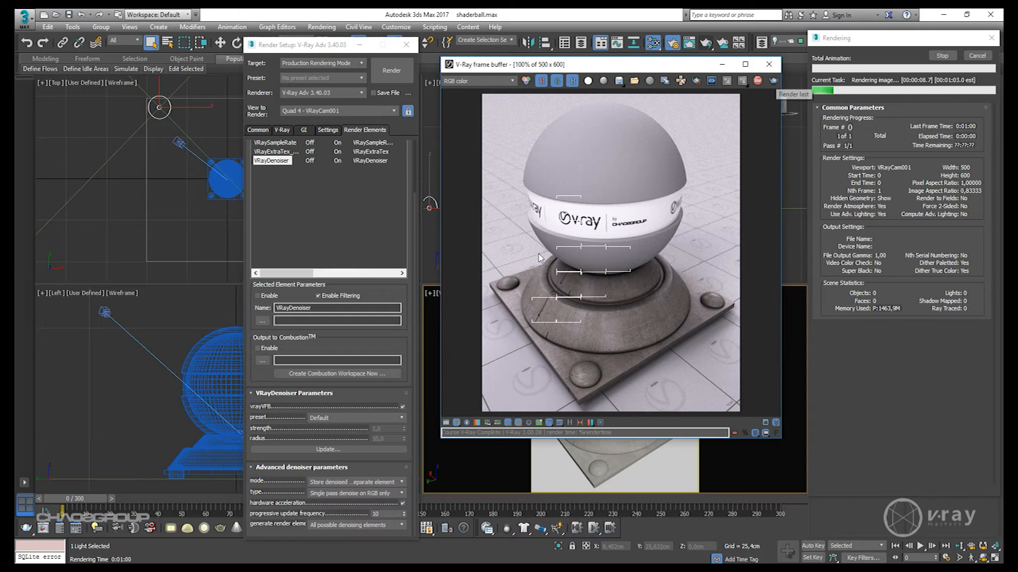
{"action": "left_click", "coordinate": [508, 81]}
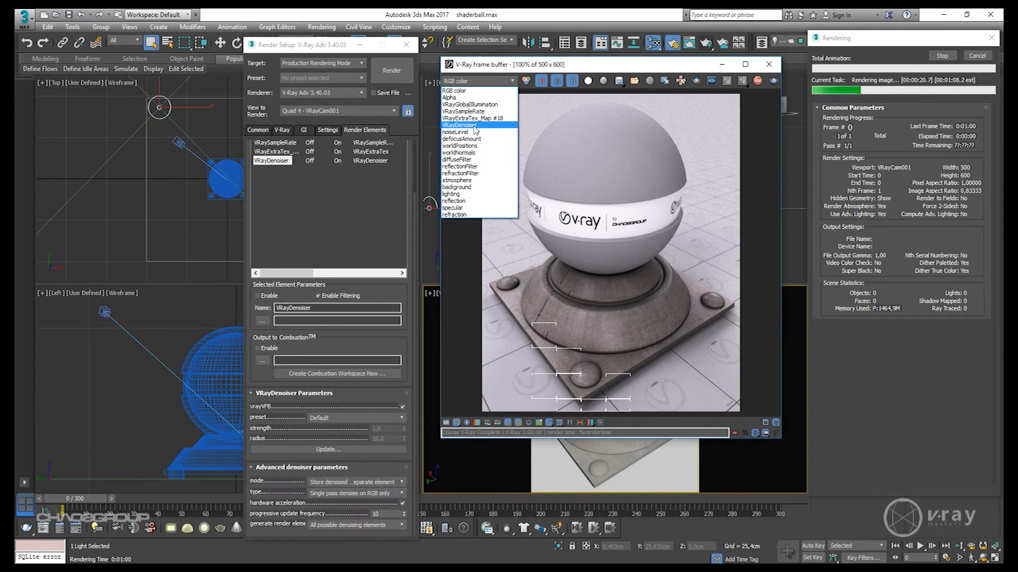
{"action": "left_click", "coordinate": [473, 127]}
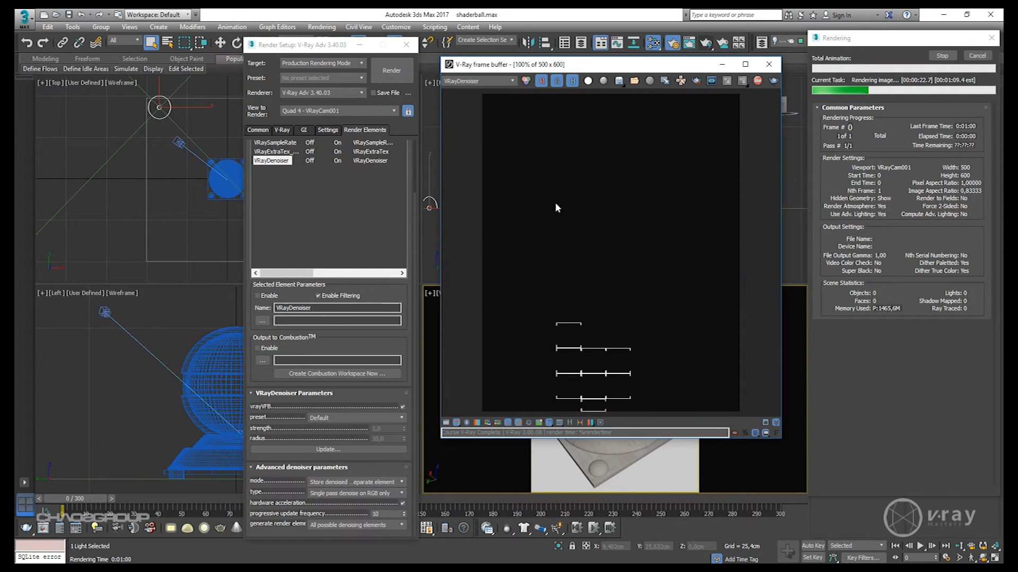
{"action": "left_click", "coordinate": [490, 81]}
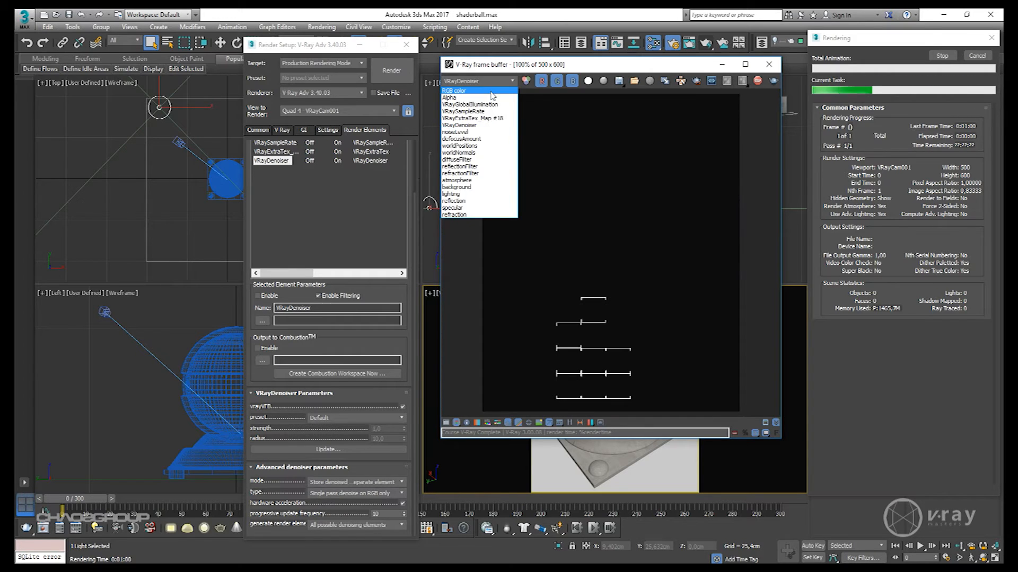
{"action": "left_click", "coordinate": [467, 88]}
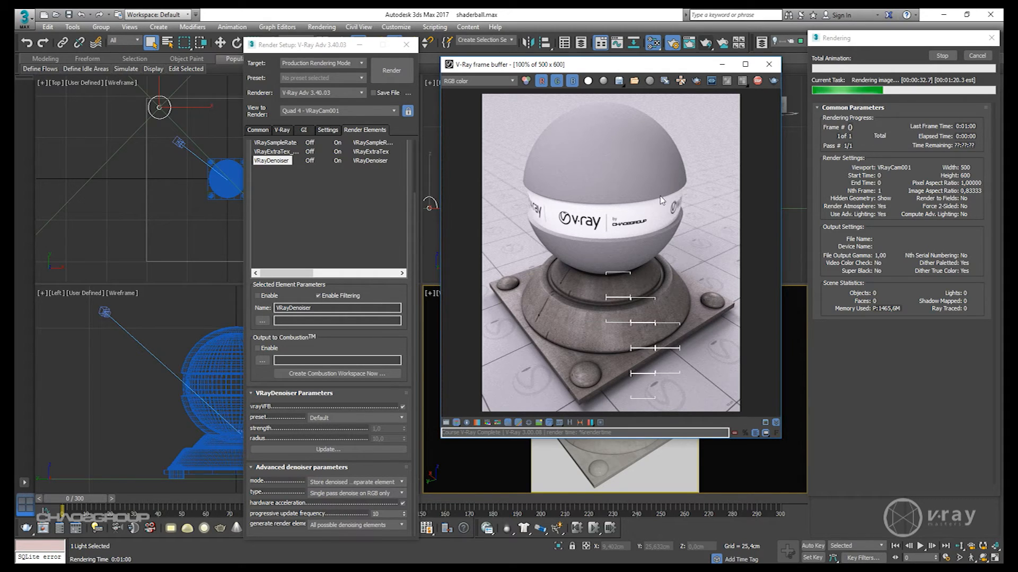
- Examine the denoiser's extra channels from noiseLevel through worldPositions, diffuseFilter, lighting and reflection, and return to RGB color
{"action": "left_click", "coordinate": [490, 81]}
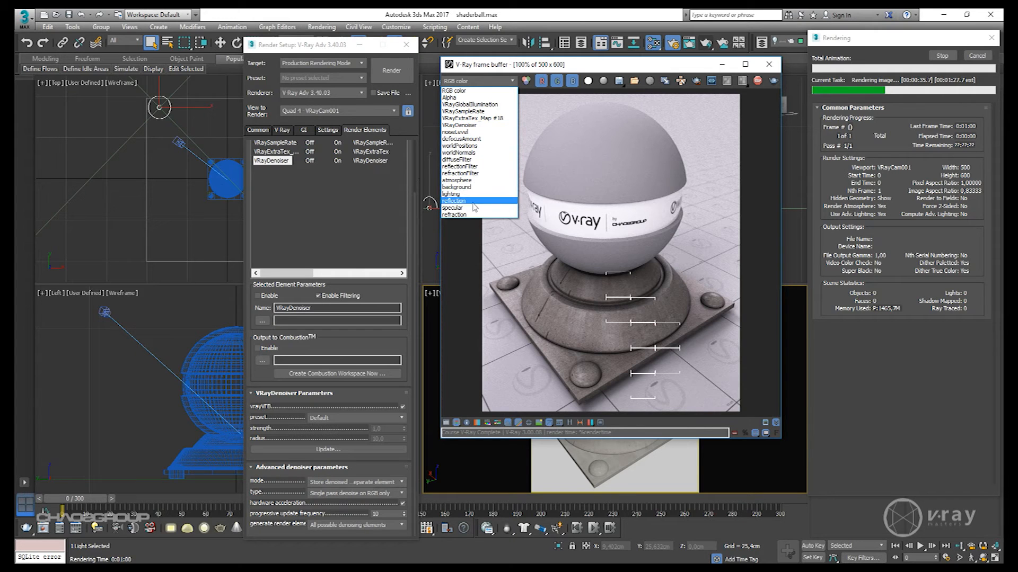
{"action": "left_click", "coordinate": [481, 132]}
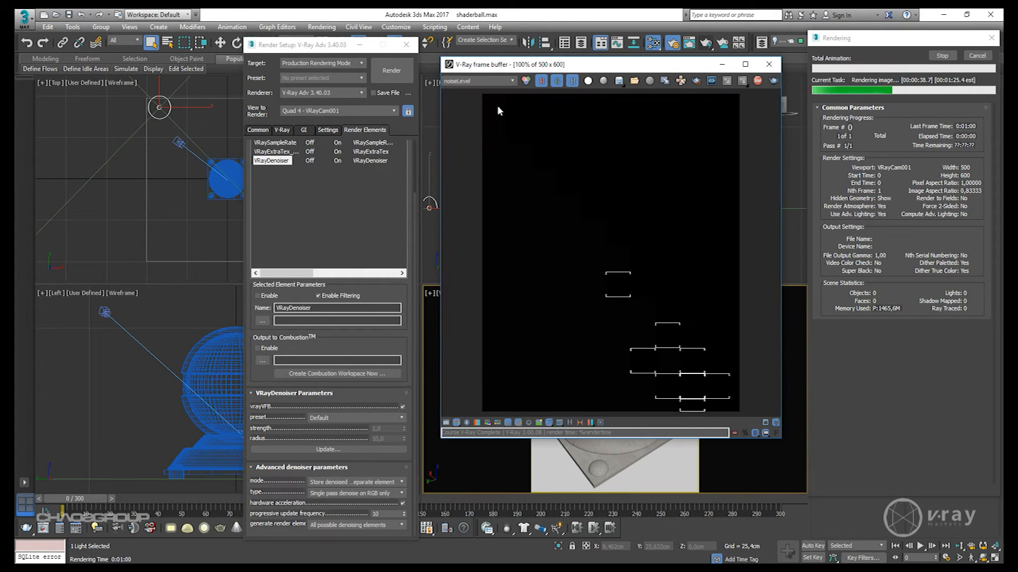
{"action": "key", "text": "Down"}
{"action": "key", "text": "Down"}
{"action": "key", "text": "Down"}
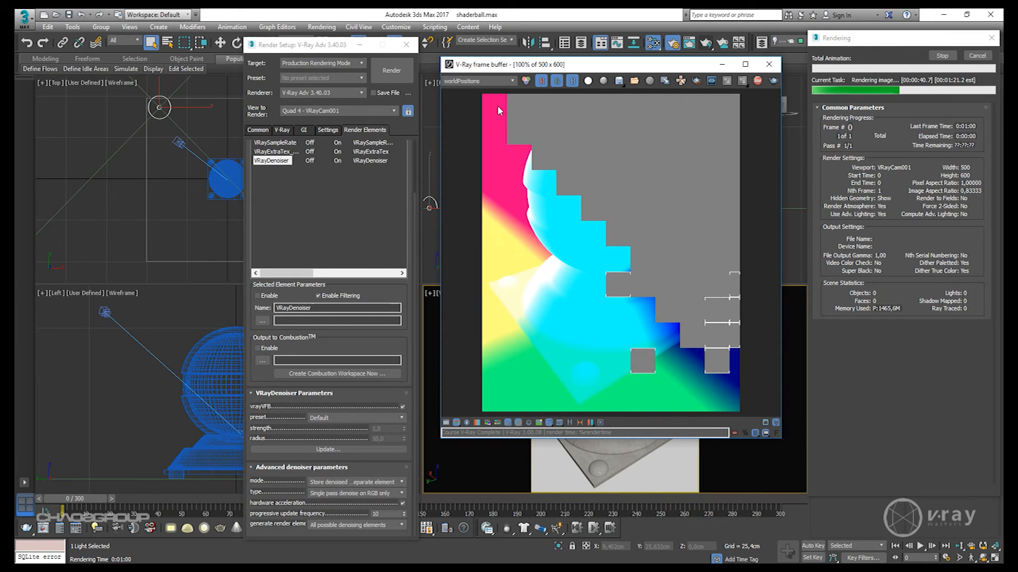
{"action": "key", "text": "Down"}
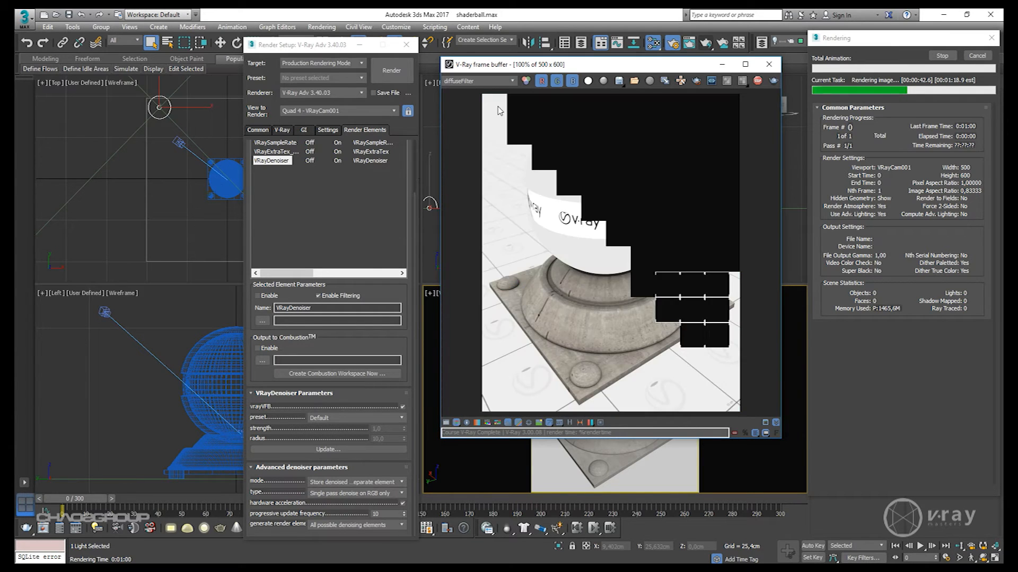
{"action": "key", "text": "Down"}
{"action": "key", "text": "Down"}
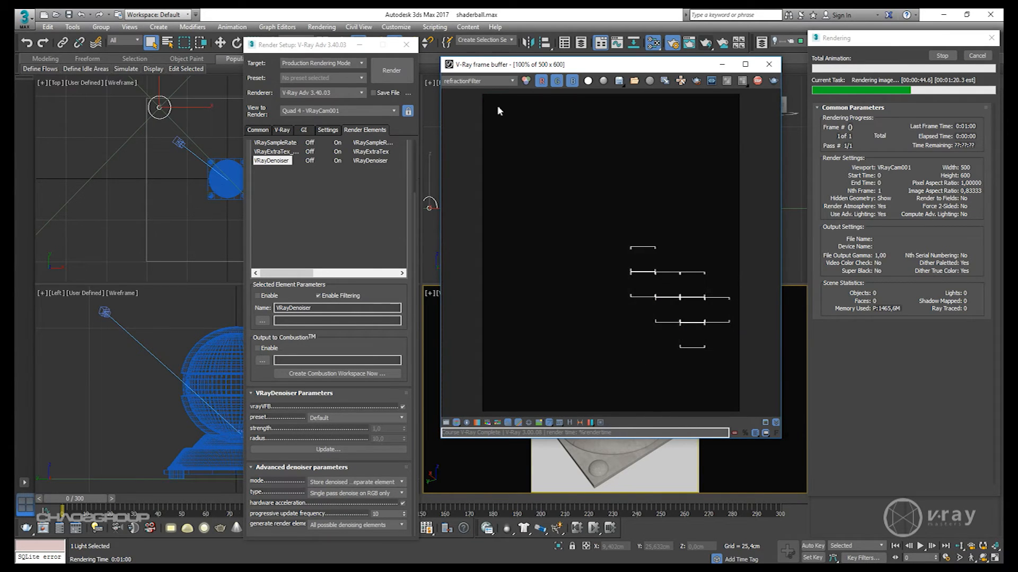
{"action": "key", "text": "Down"}
{"action": "key", "text": "Down"}
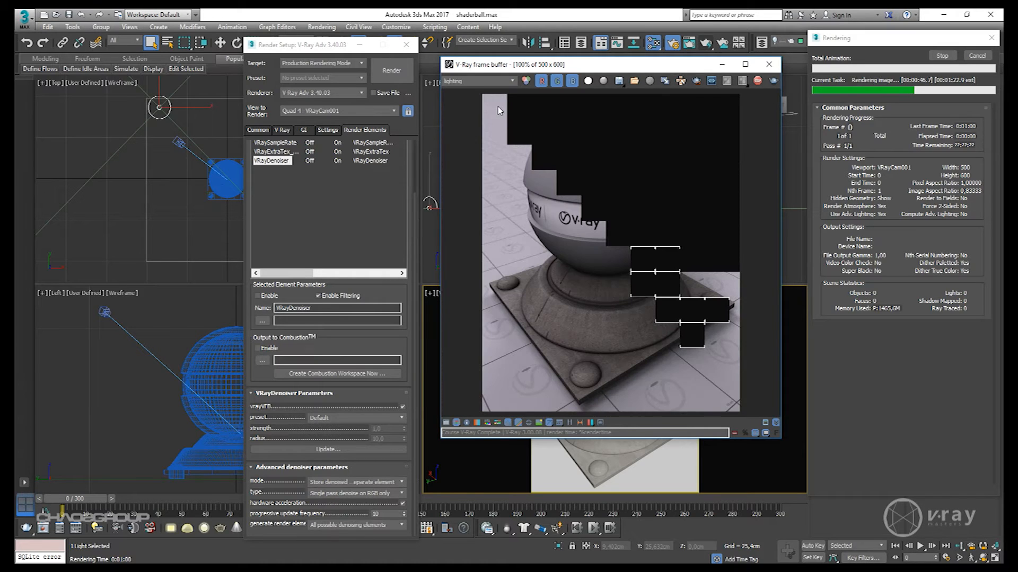
{"action": "key", "text": "Down"}
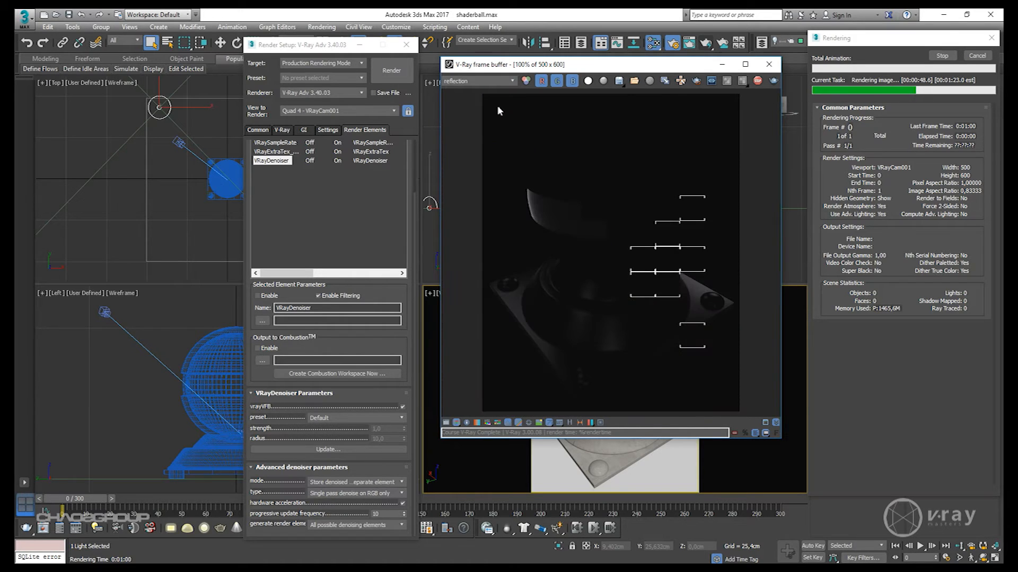
{"action": "key", "text": "Down"}
{"action": "key", "text": "Down"}
{"action": "key", "text": "Down"}
{"action": "key", "text": "Down"}
{"action": "key", "text": "Down"}
{"action": "key", "text": "Down"}
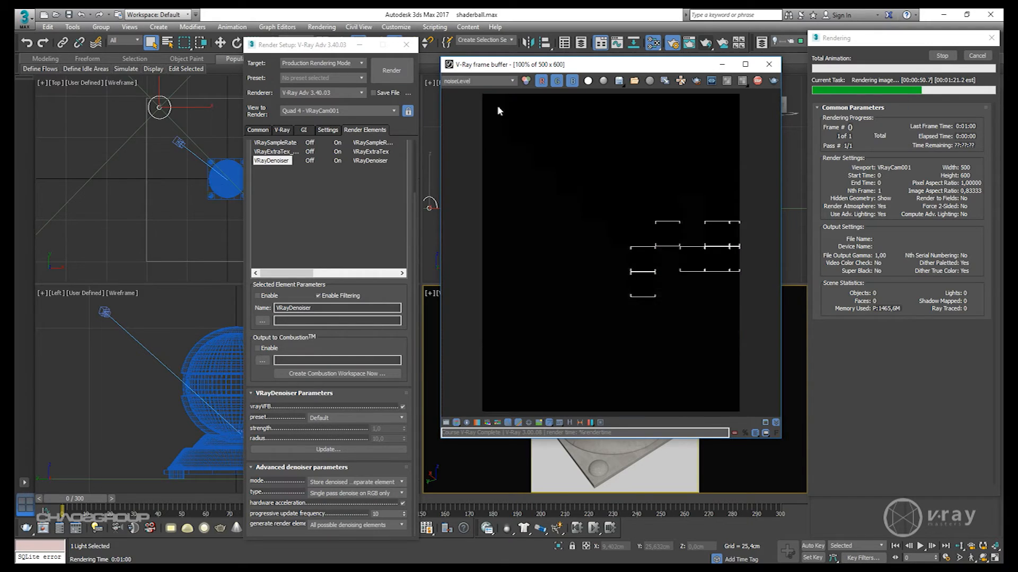
{"action": "key", "text": "Up"}
{"action": "key", "text": "Up"}
{"action": "key", "text": "Up"}
{"action": "key", "text": "Up"}
{"action": "key", "text": "Up"}
{"action": "key", "text": "Up"}
{"action": "key", "text": "Up"}
{"action": "key", "text": "Up"}
{"action": "key", "text": "Up"}
{"action": "key", "text": "Up"}
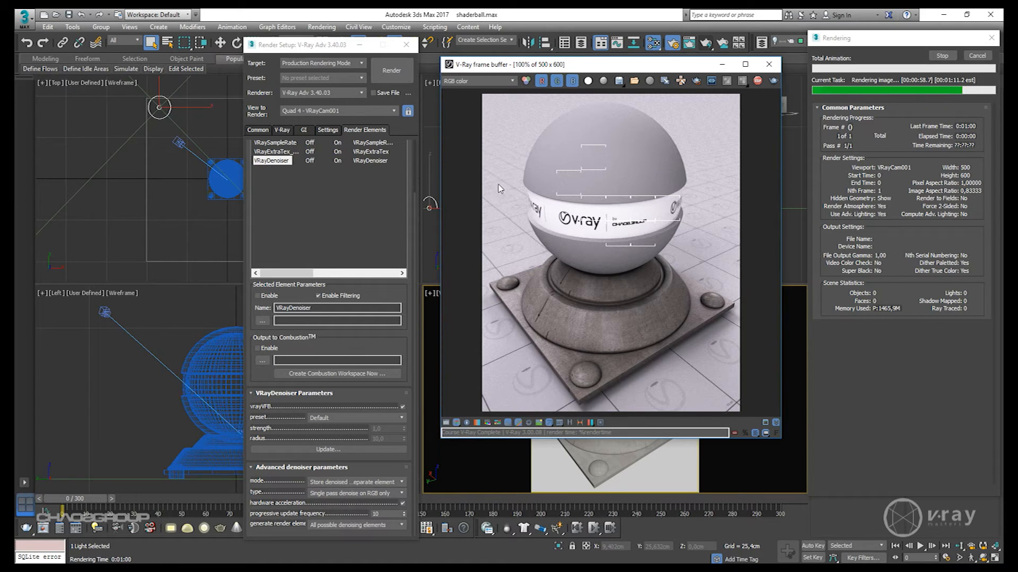
- Examine the noise on the sphere and floor of the RGB color render at 200% and return to 100%
{"action": "scroll", "coordinate": [500, 189], "scroll_direction": "up", "scroll_amount": 1}
{"action": "scroll", "coordinate": [651, 265], "scroll_direction": "up", "scroll_amount": 1}
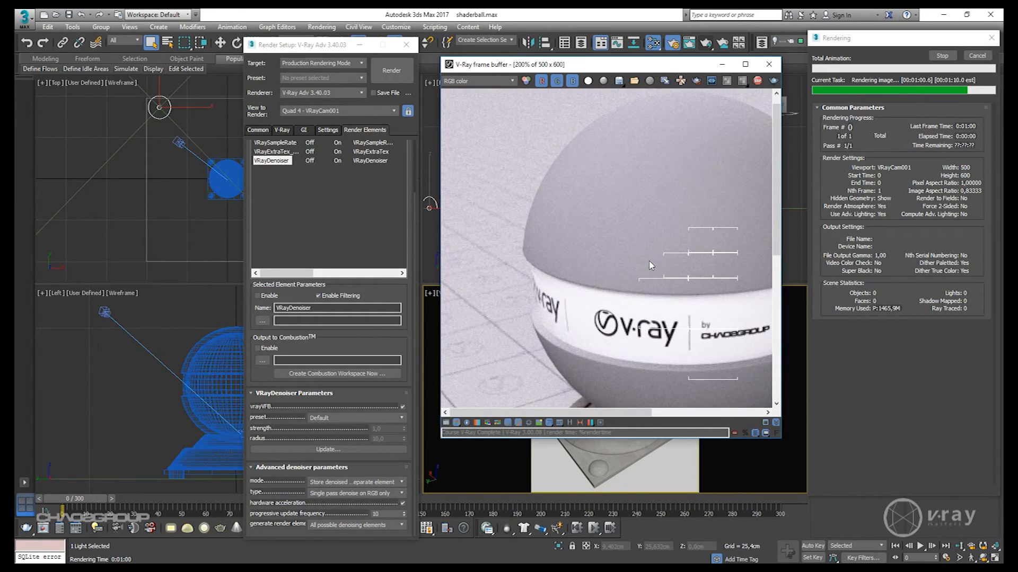
{"action": "middle_click_drag", "start_coordinate": [650, 265], "coordinate": [471, 288]}
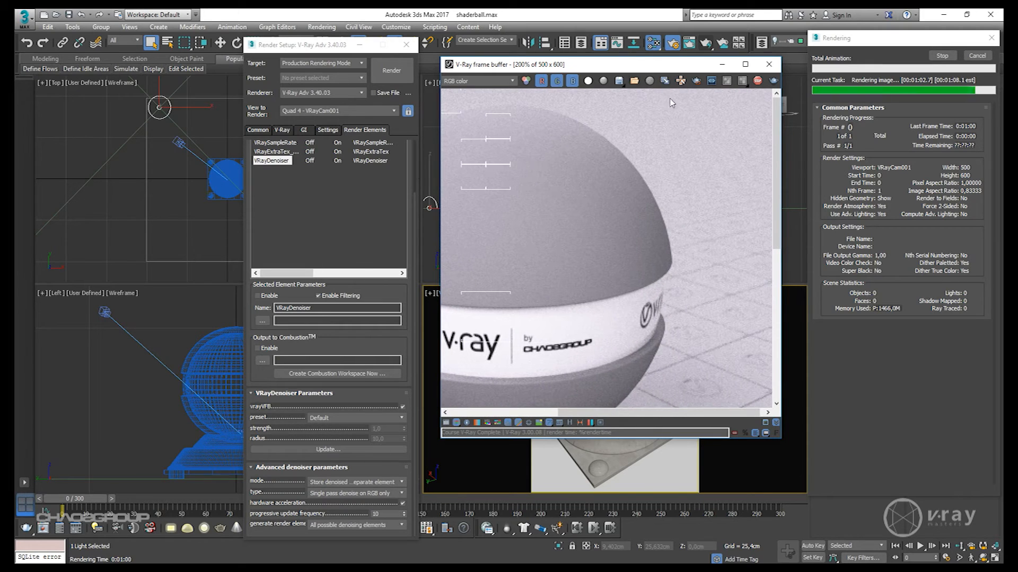
{"action": "middle_click_drag", "start_coordinate": [573, 178], "coordinate": [692, 195]}
{"action": "scroll", "coordinate": [693, 196], "scroll_direction": "down", "scroll_amount": 1}
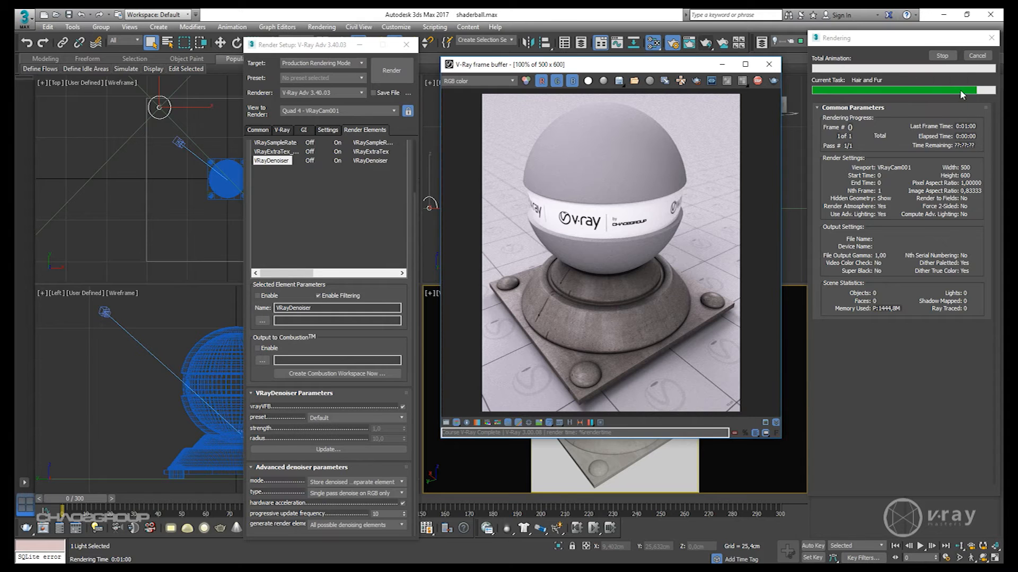
- Compare the sphere's noise at 200% in RGB color and the VRayDenoiser channel, inspect the denoised base, and return to 100%
{"action": "left_click", "coordinate": [544, 144]}
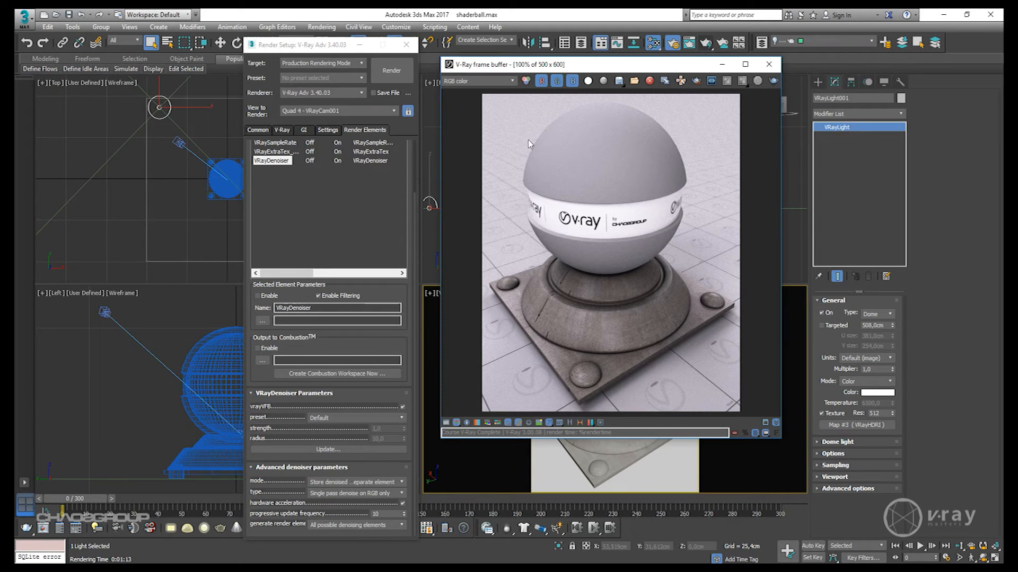
{"action": "scroll", "coordinate": [528, 140], "scroll_direction": "up", "scroll_amount": 1}
{"action": "middle_click_drag", "start_coordinate": [572, 151], "coordinate": [565, 237]}
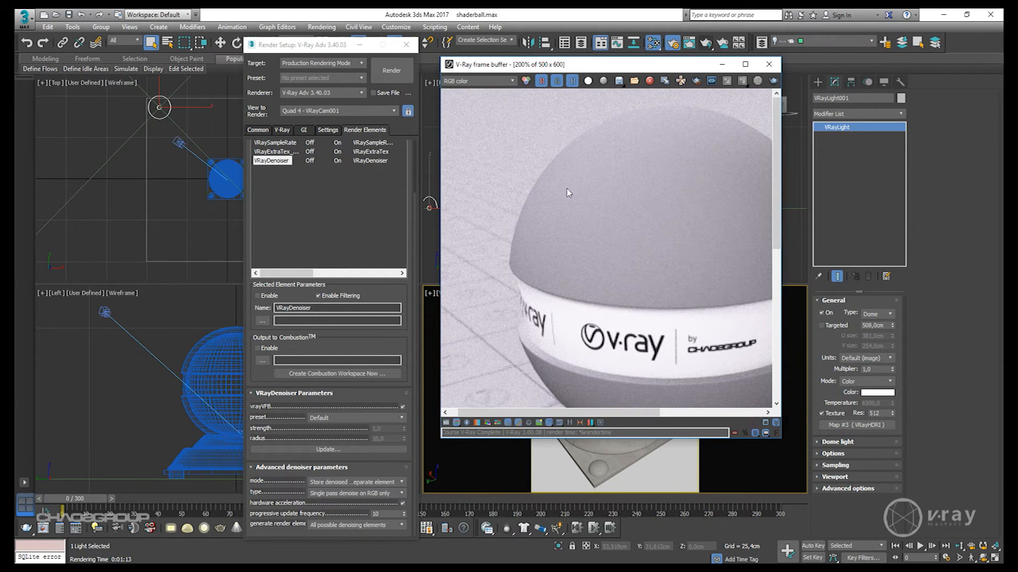
{"action": "left_click", "coordinate": [512, 81]}
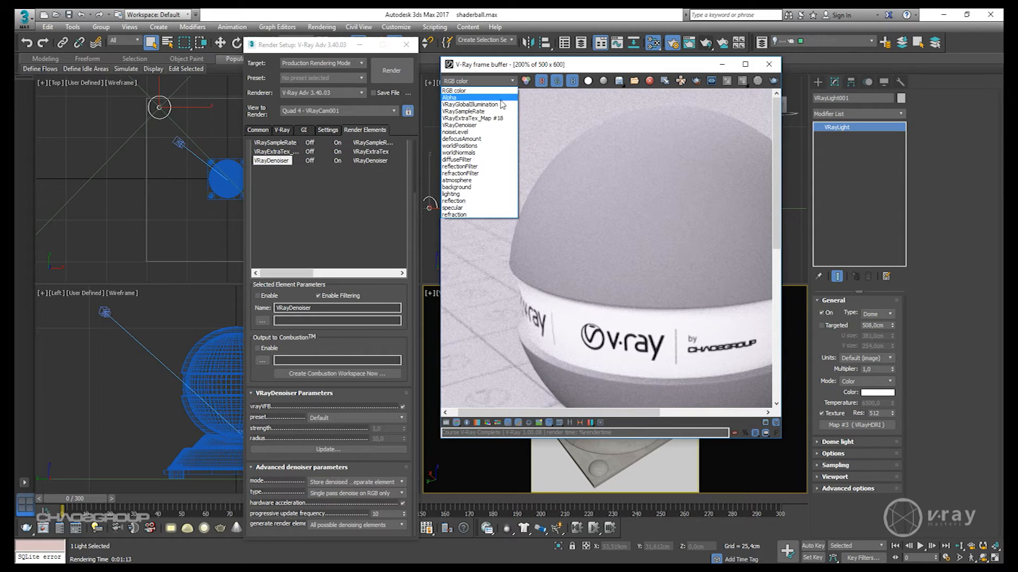
{"action": "left_click", "coordinate": [480, 125]}
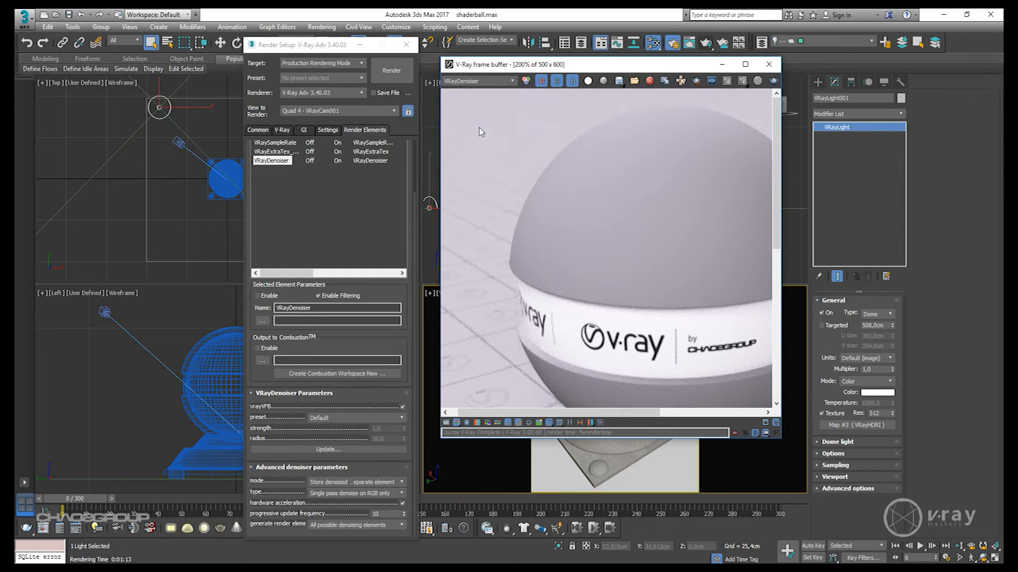
{"action": "middle_click_drag", "start_coordinate": [574, 262], "coordinate": [551, 148]}
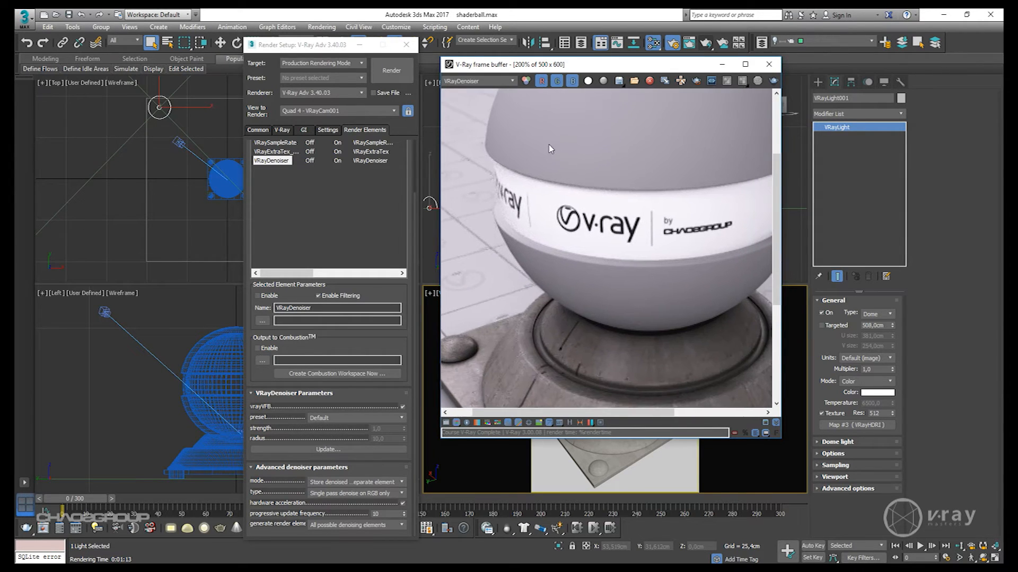
{"action": "middle_click_drag", "start_coordinate": [647, 279], "coordinate": [670, 176]}
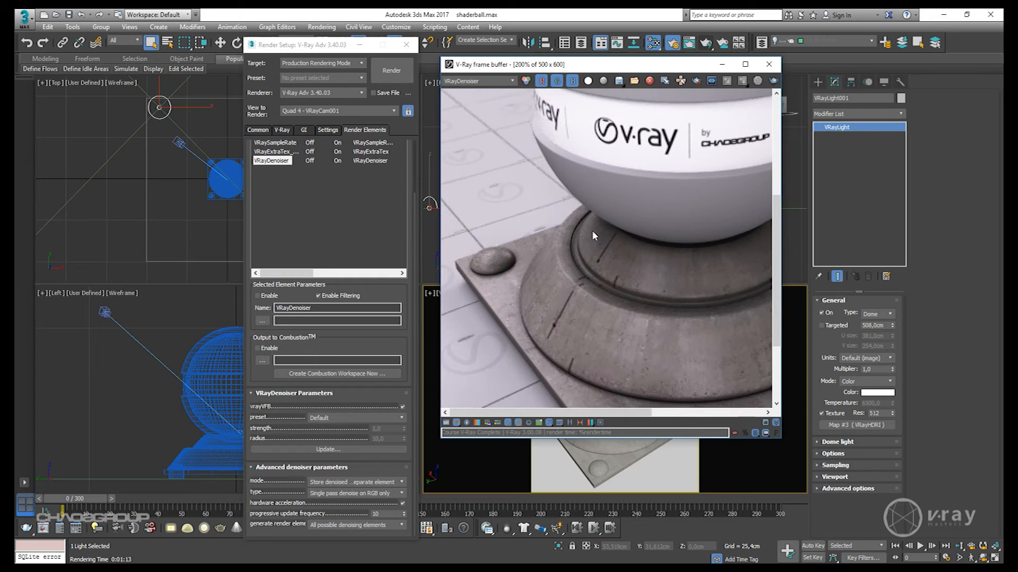
{"action": "scroll", "coordinate": [593, 230], "scroll_direction": "down", "scroll_amount": 1}
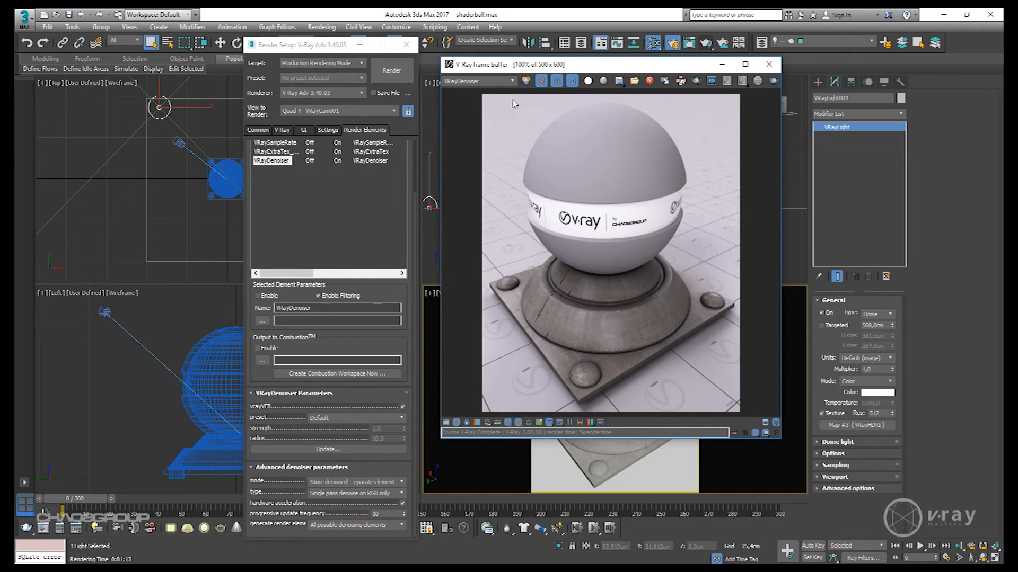
- Switch the frame buffer to RGB color and back to VRayDenoiser to compare both full images
{"action": "left_click", "coordinate": [503, 81]}
{"action": "left_click", "coordinate": [473, 88]}
{"action": "left_click", "coordinate": [477, 81]}
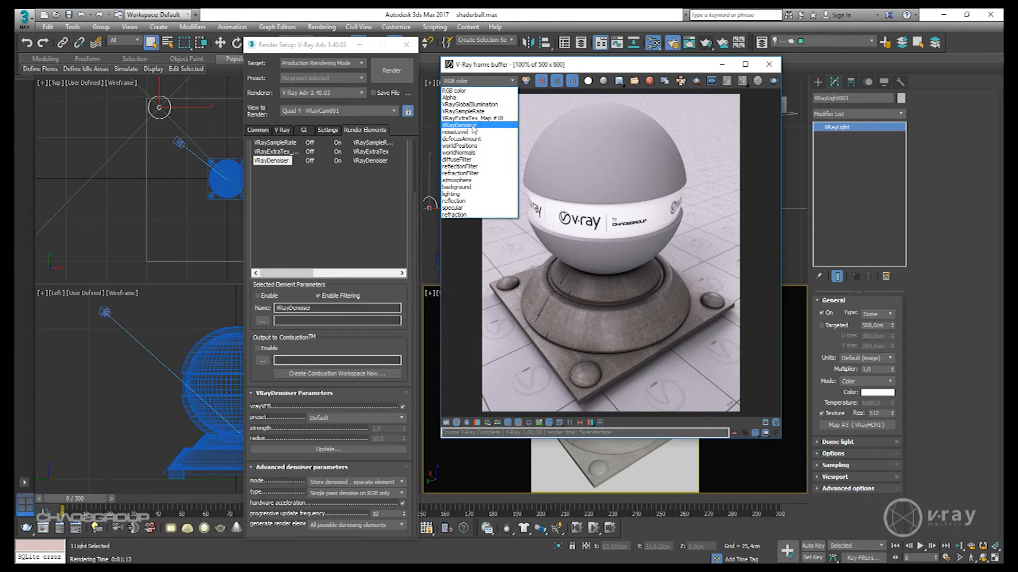
{"action": "left_click", "coordinate": [473, 126]}
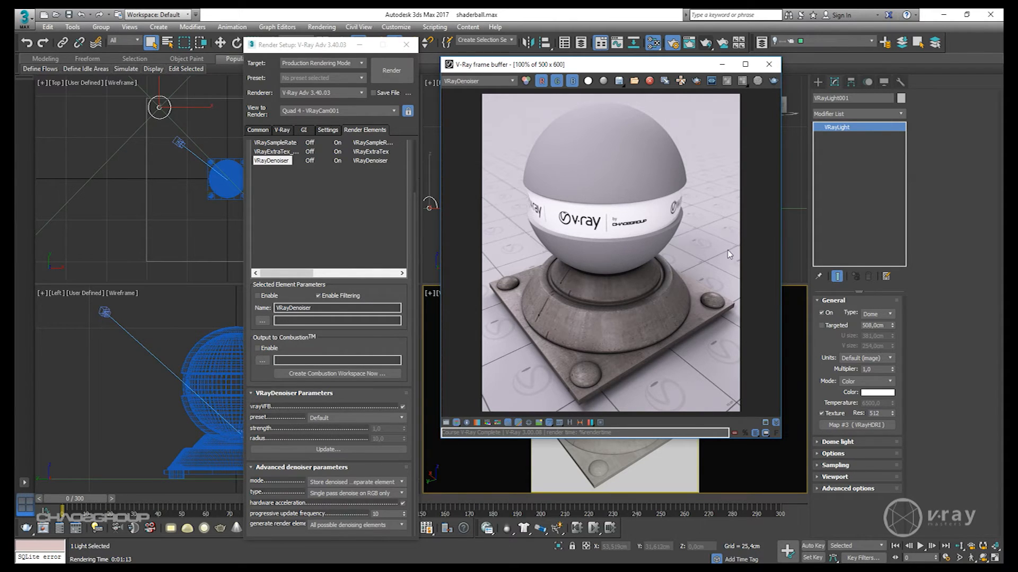
- Examine the denoised floor tiles and base edge at 400%, and return to the RGB color channel at 100%
{"action": "scroll", "coordinate": [731, 251], "scroll_direction": "up", "scroll_amount": 3}
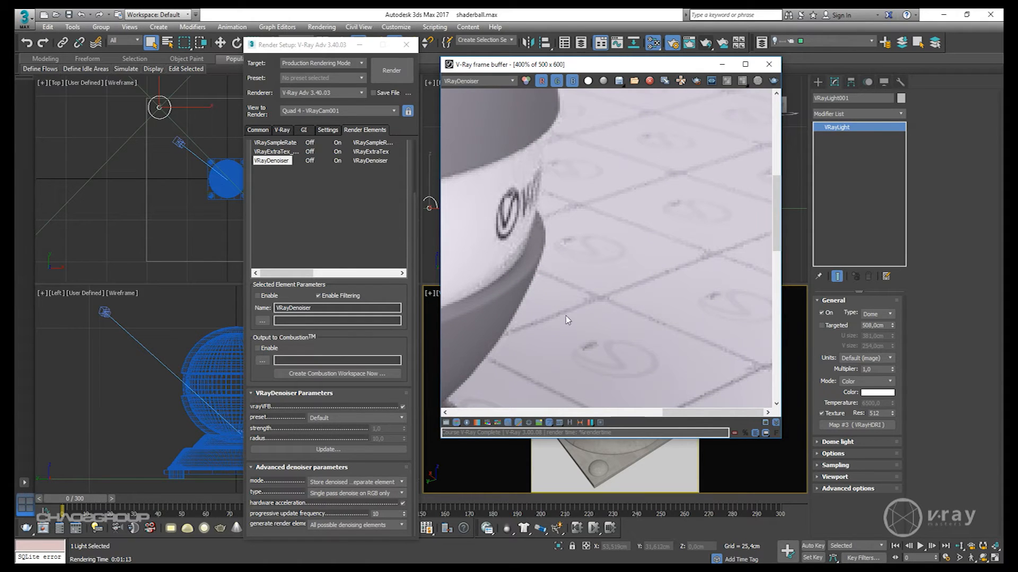
{"action": "middle_click_drag", "start_coordinate": [687, 274], "coordinate": [671, 288]}
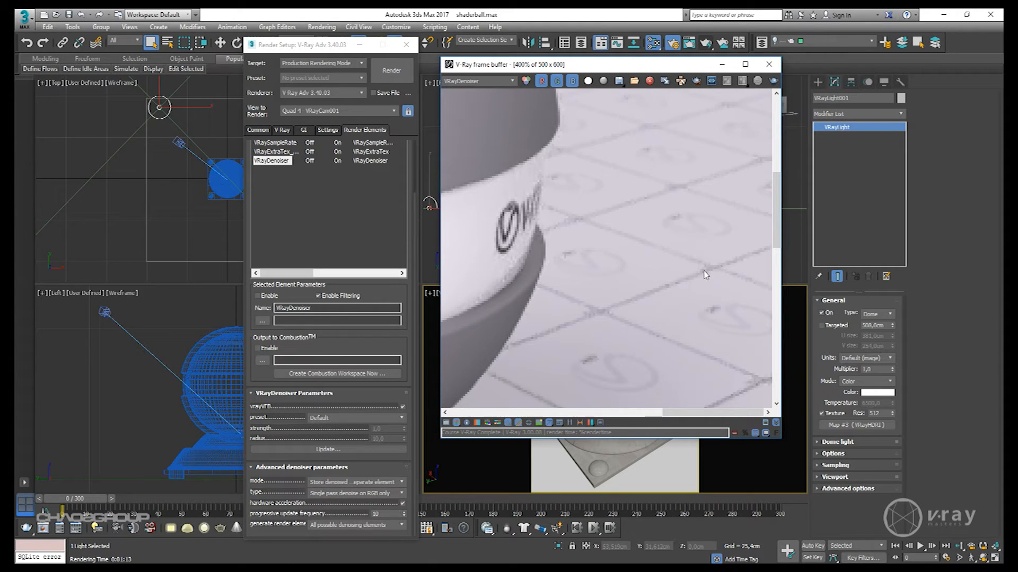
{"action": "scroll", "coordinate": [606, 278], "scroll_direction": "down", "scroll_amount": 2}
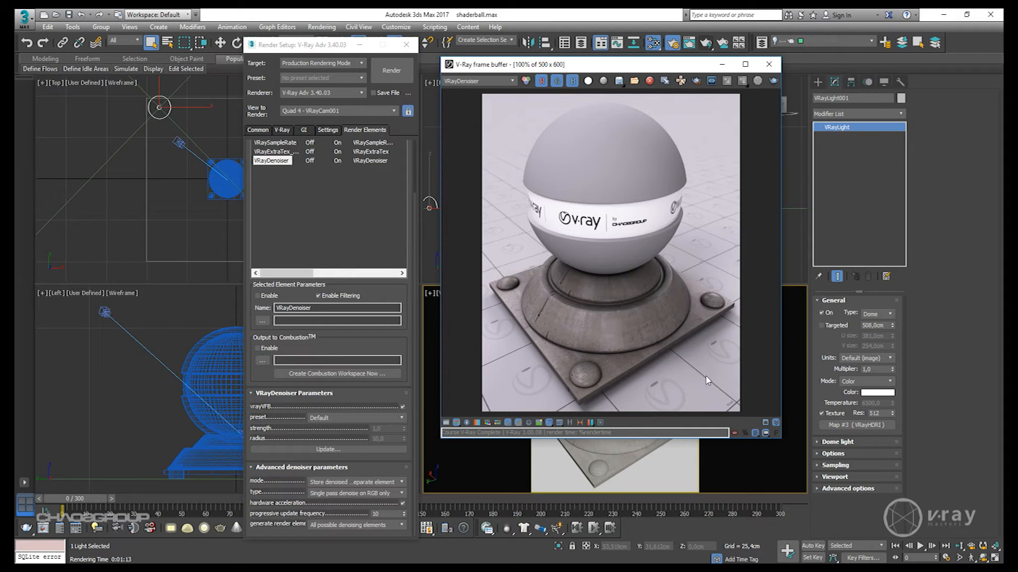
{"action": "scroll", "coordinate": [697, 378], "scroll_direction": "up", "scroll_amount": 2}
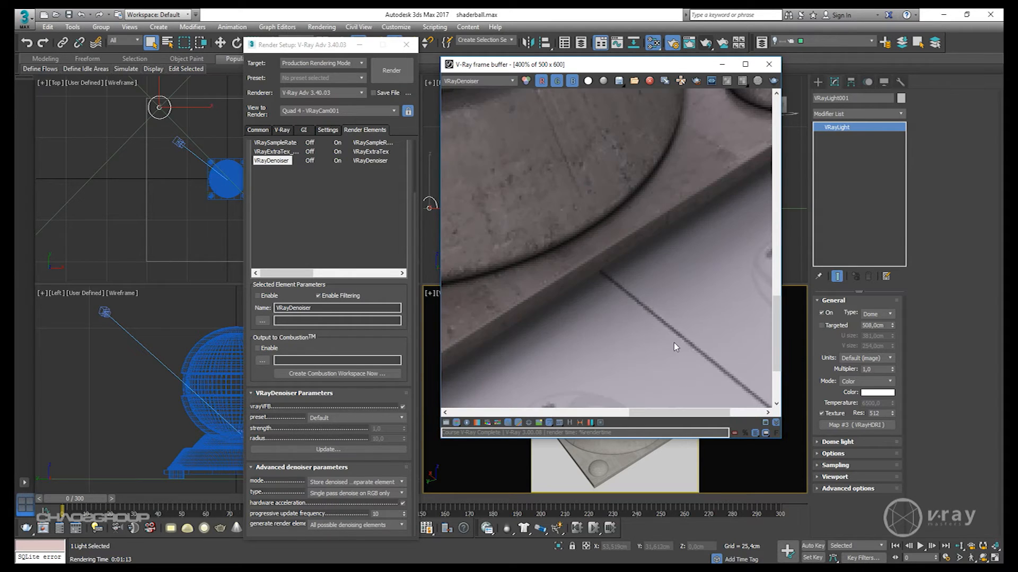
{"action": "scroll", "coordinate": [686, 347], "scroll_direction": "down", "scroll_amount": 1}
{"action": "scroll", "coordinate": [686, 347], "scroll_direction": "down", "scroll_amount": 1}
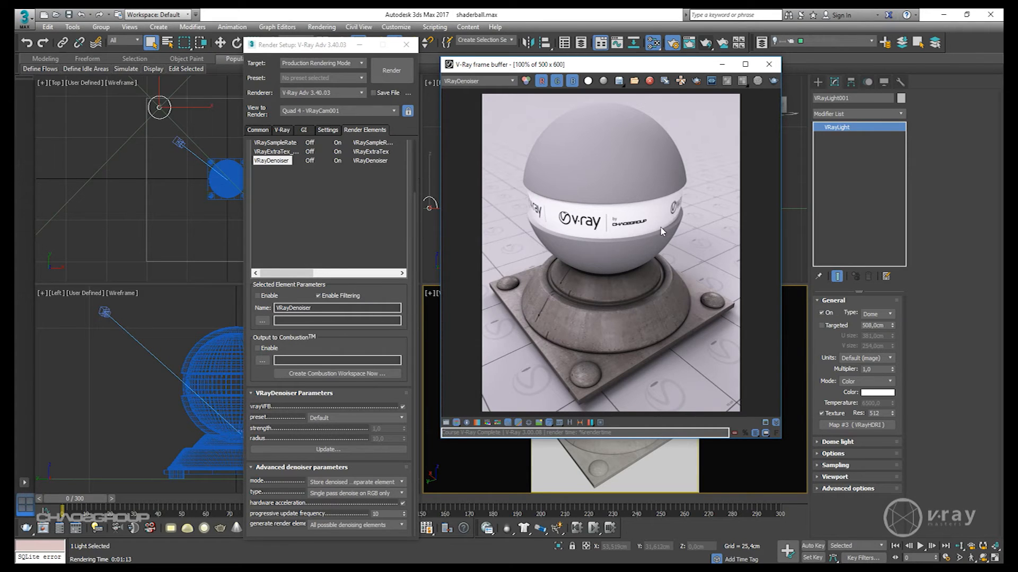
{"action": "left_click", "coordinate": [487, 82]}
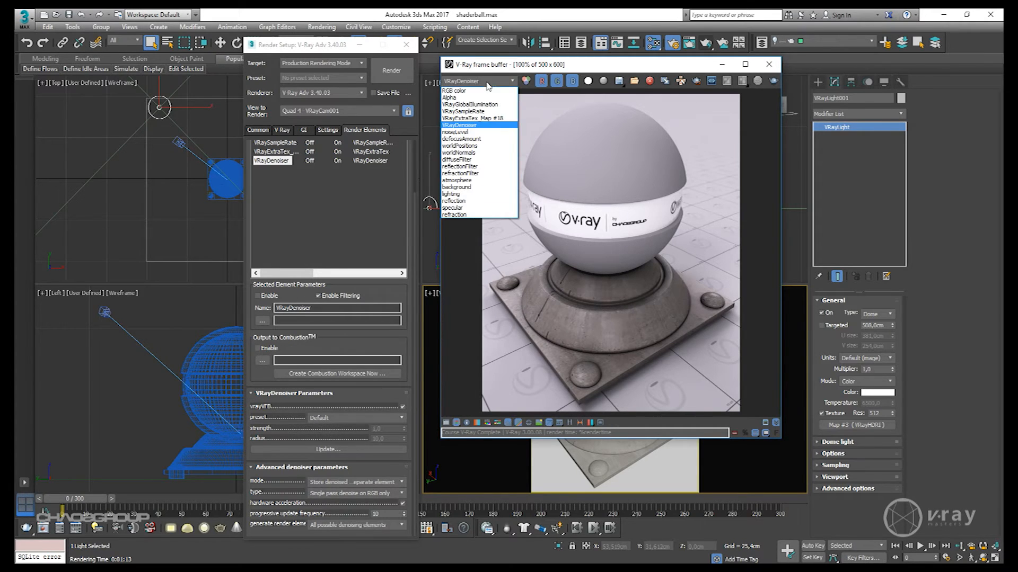
{"action": "left_click", "coordinate": [480, 92]}
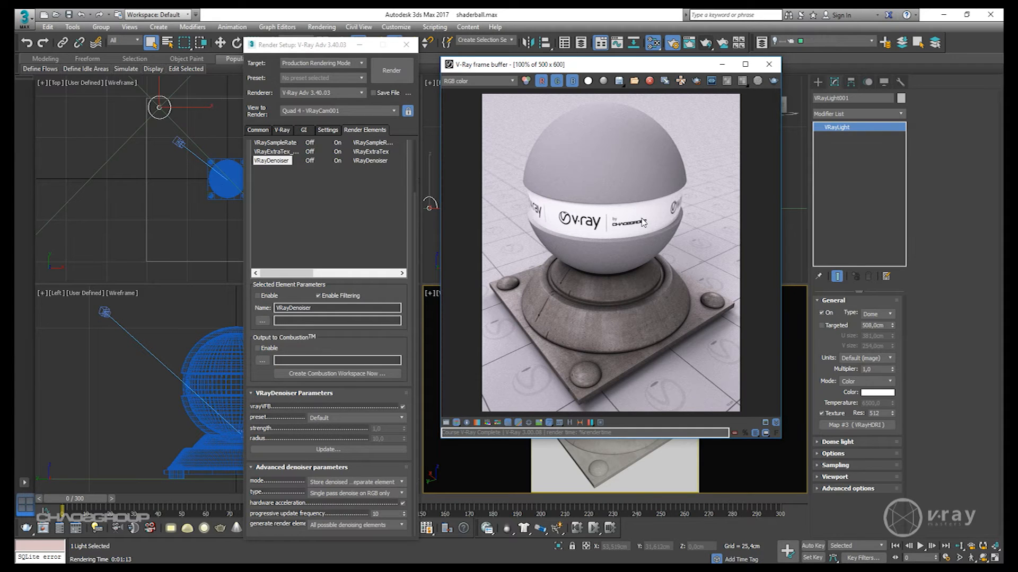
- Open the frame buffer's lens effects settings and turn on the Bloom Effect and Glare Effect
{"action": "left_click", "coordinate": [600, 423]}
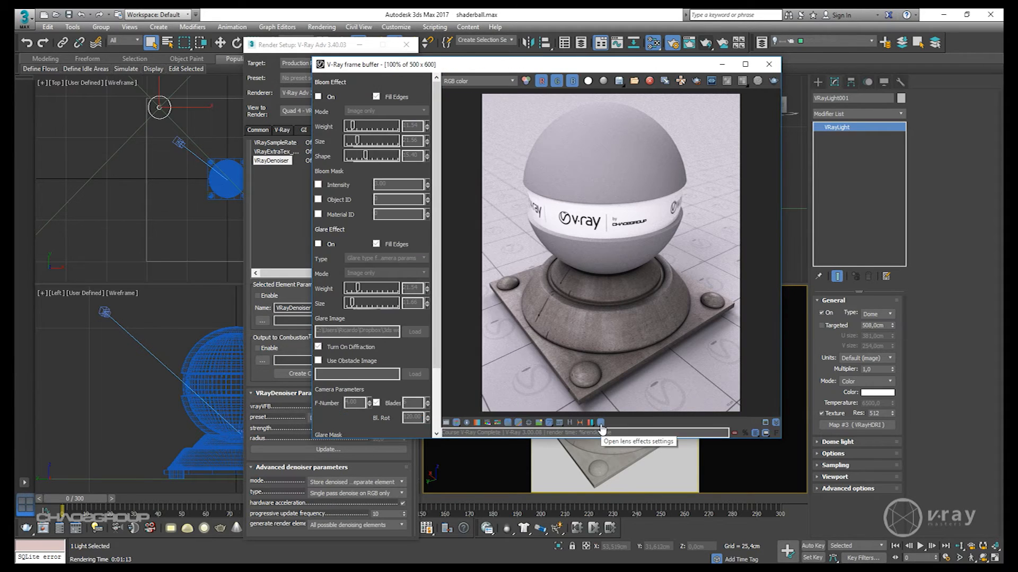
{"action": "left_click", "coordinate": [319, 97]}
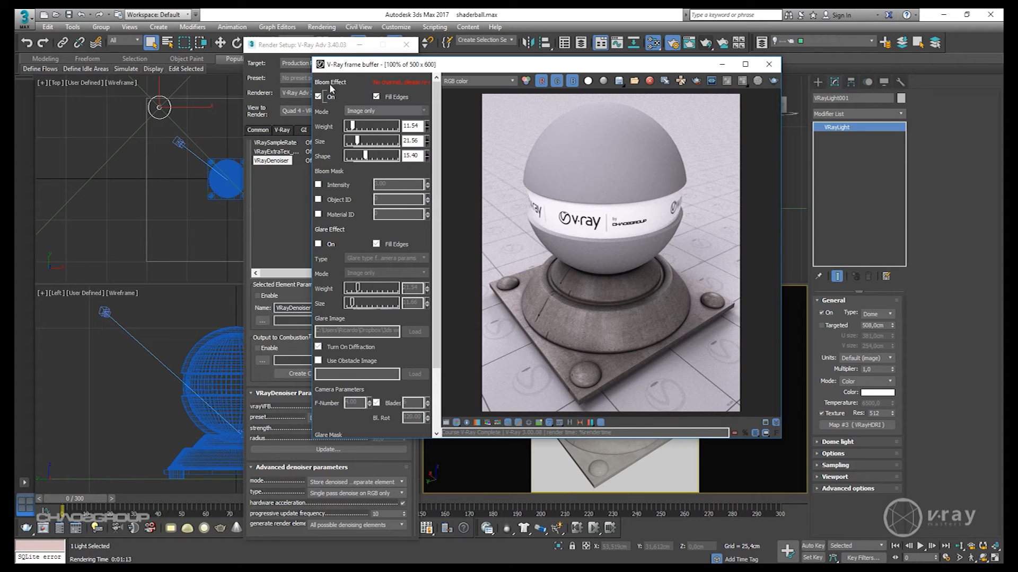
{"action": "left_click", "coordinate": [319, 244]}
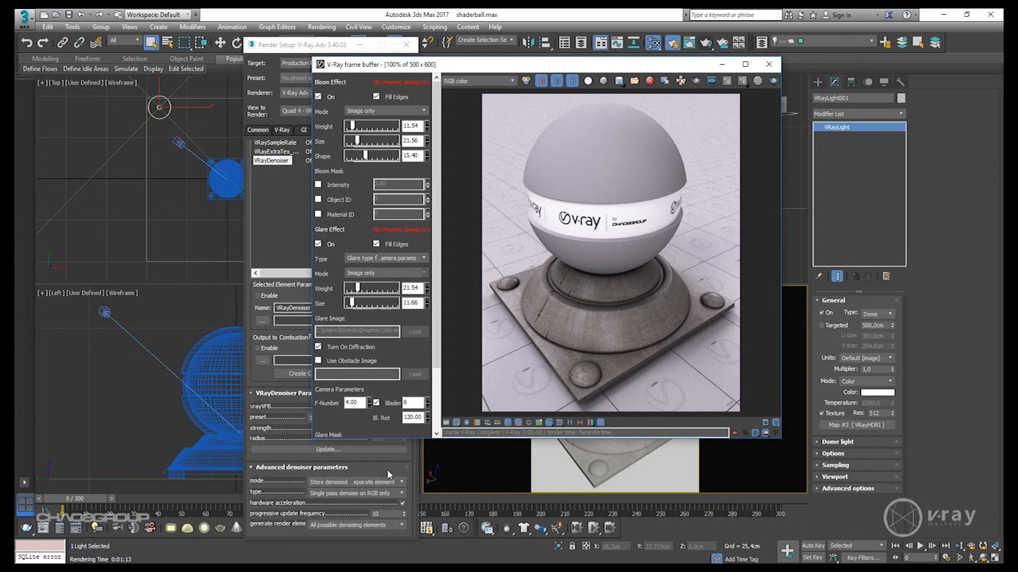
- Check the VRayDenoiser channel with the lens effects enabled and return to RGB color
{"action": "left_click", "coordinate": [499, 82]}
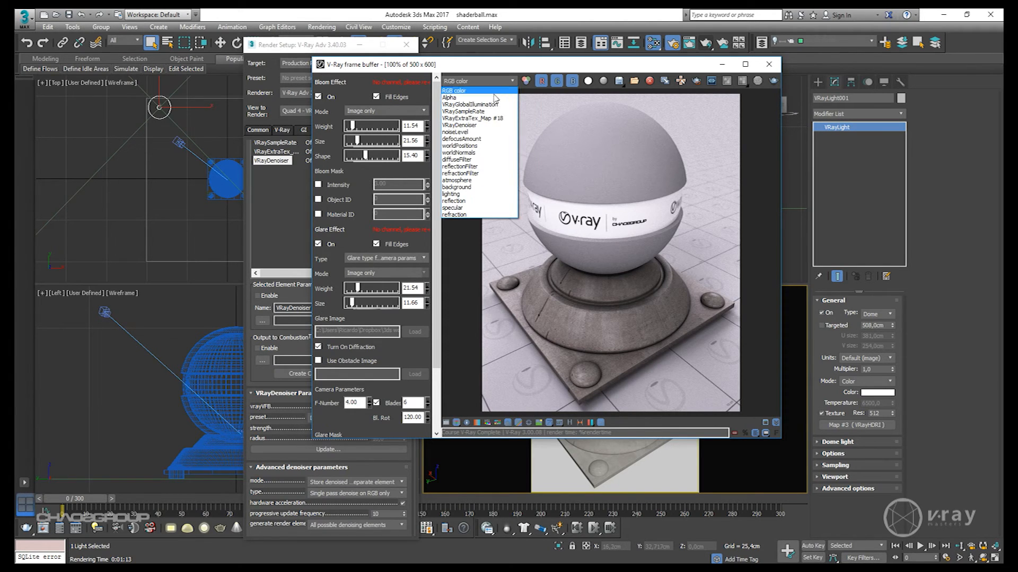
{"action": "left_click", "coordinate": [487, 126]}
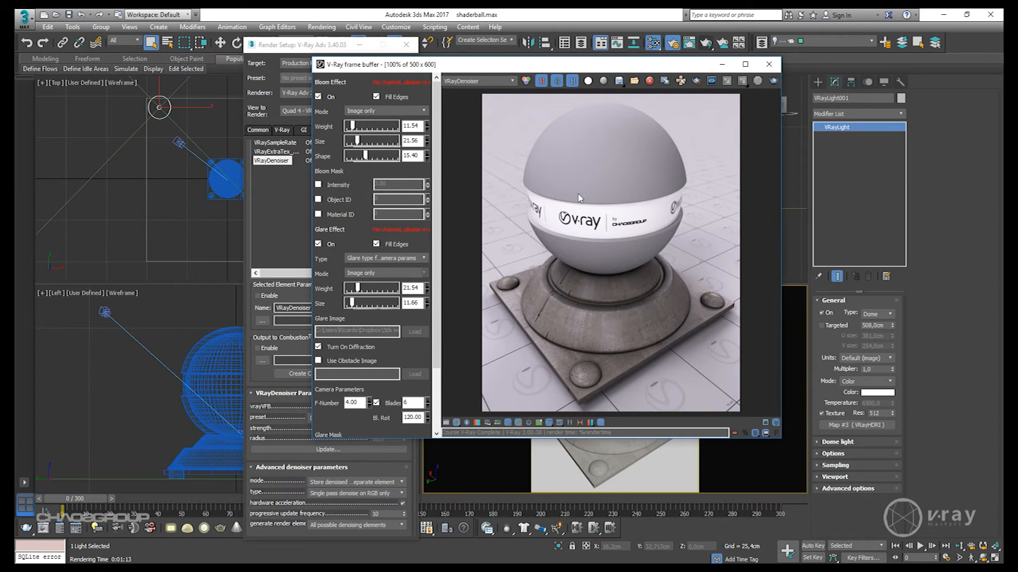
{"action": "left_click", "coordinate": [490, 83]}
{"action": "left_click", "coordinate": [485, 90]}
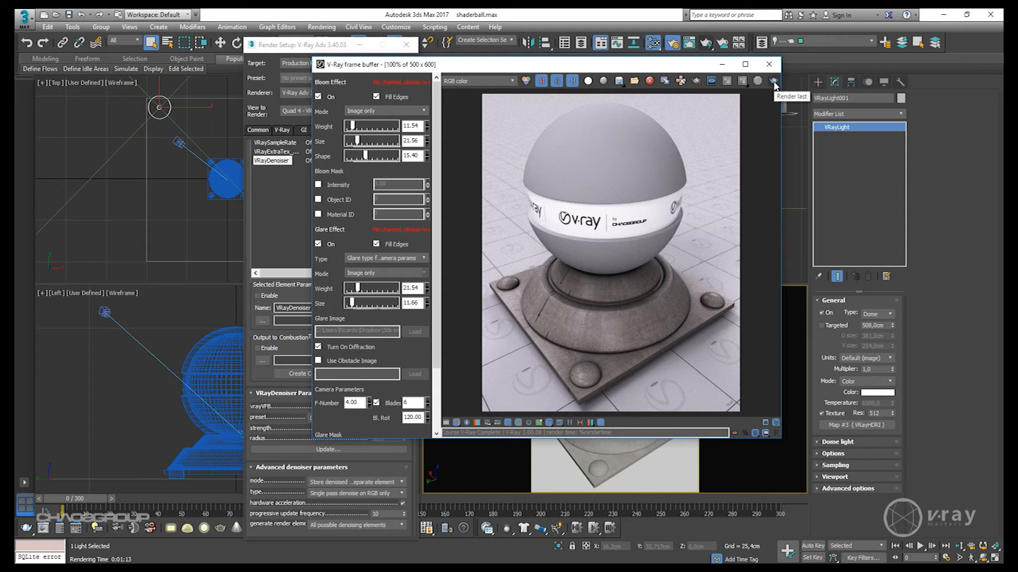
- Change the image sampler type to Progressive, limit its render time to 0,5 minutes, and render the camera view
{"action": "left_click_drag", "start_coordinate": [490, 68], "coordinate": [595, 48]}
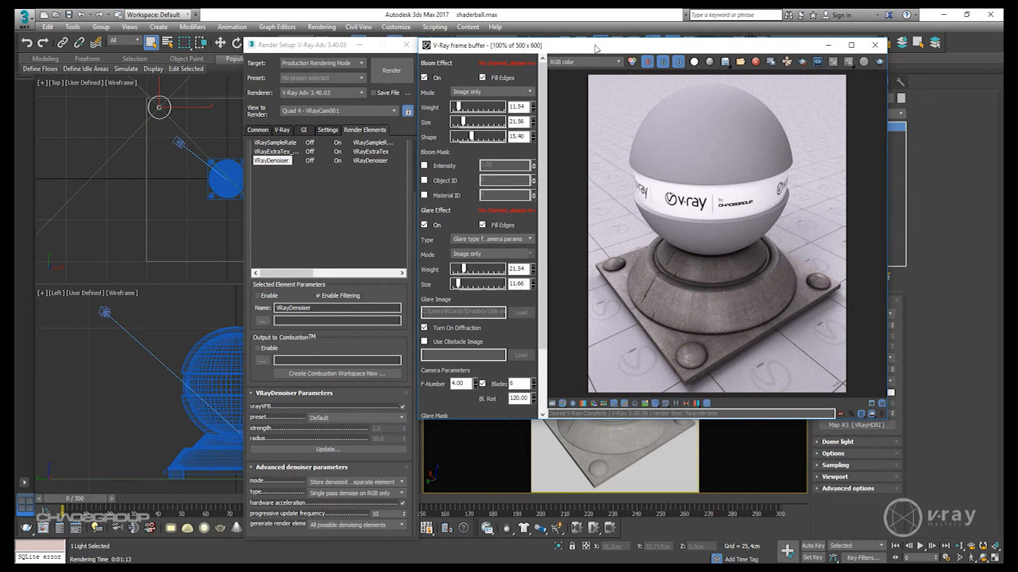
{"action": "left_click", "coordinate": [281, 130]}
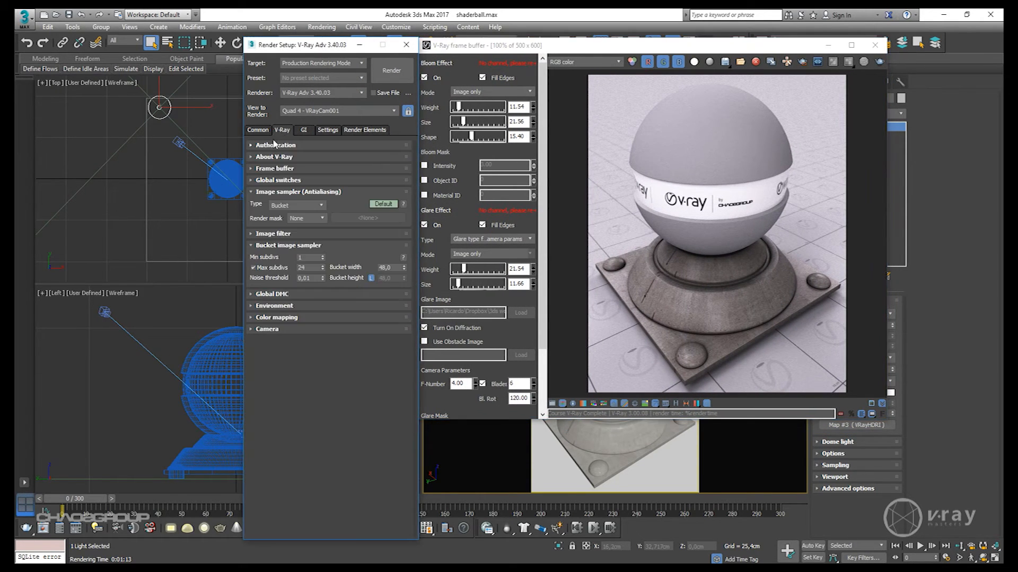
{"action": "left_click", "coordinate": [300, 207]}
{"action": "left_click", "coordinate": [295, 220]}
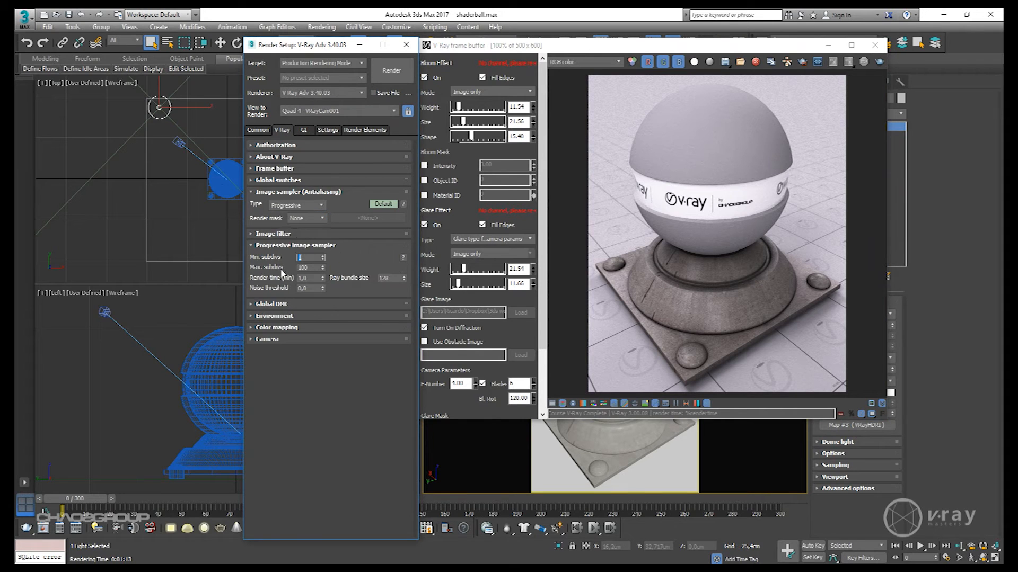
{"action": "left_click_drag", "start_coordinate": [310, 278], "coordinate": [259, 281]}
{"action": "type", "text": "0,5"}
{"action": "left_click", "coordinate": [403, 71]}
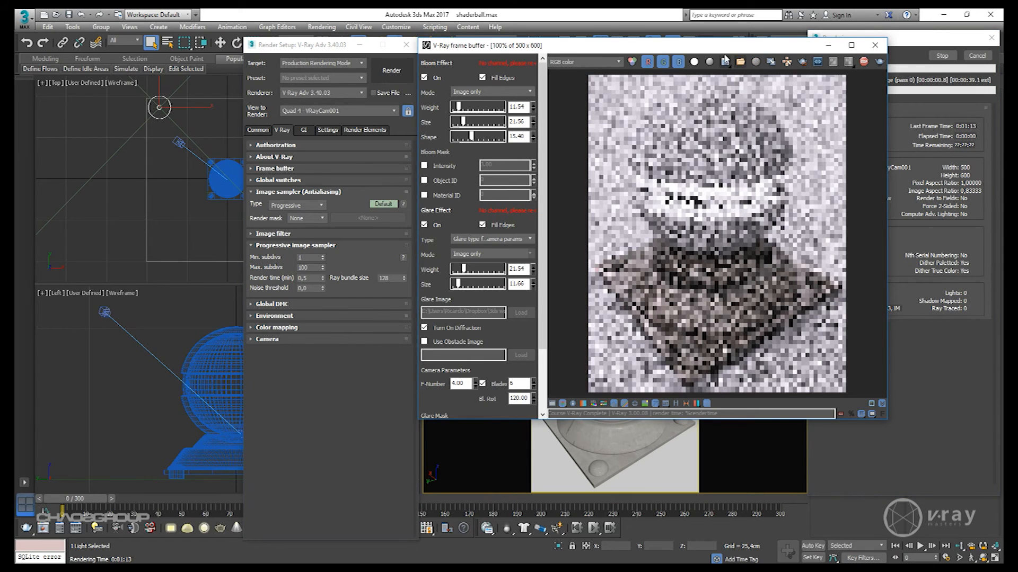
{"action": "left_click_drag", "start_coordinate": [723, 47], "coordinate": [644, 41]}
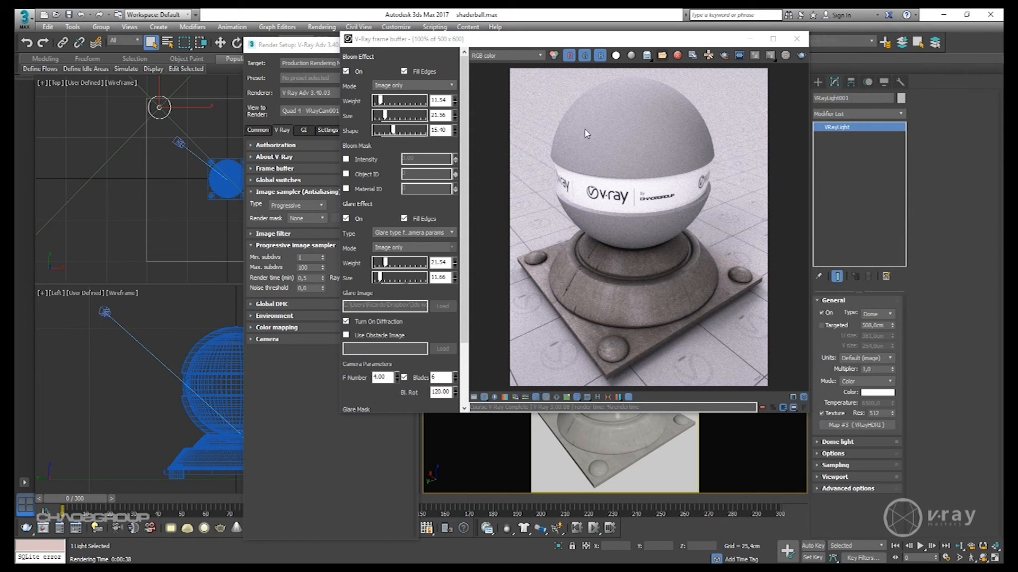
- Examine the progressive render's VRayDenoiser channel at 200% around the sphere and base, and return to 100%
{"action": "left_click", "coordinate": [521, 57]}
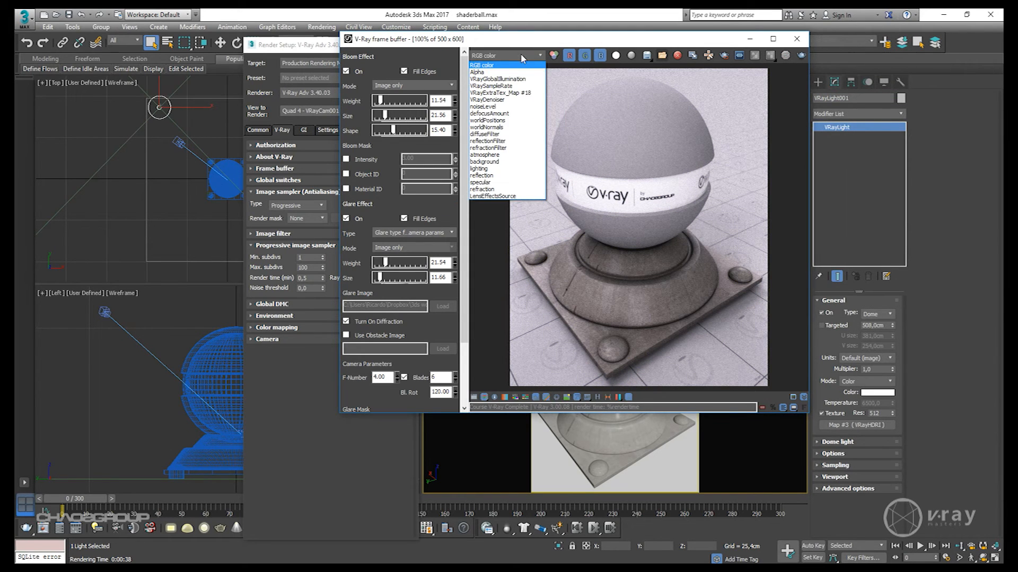
{"action": "left_click", "coordinate": [507, 100]}
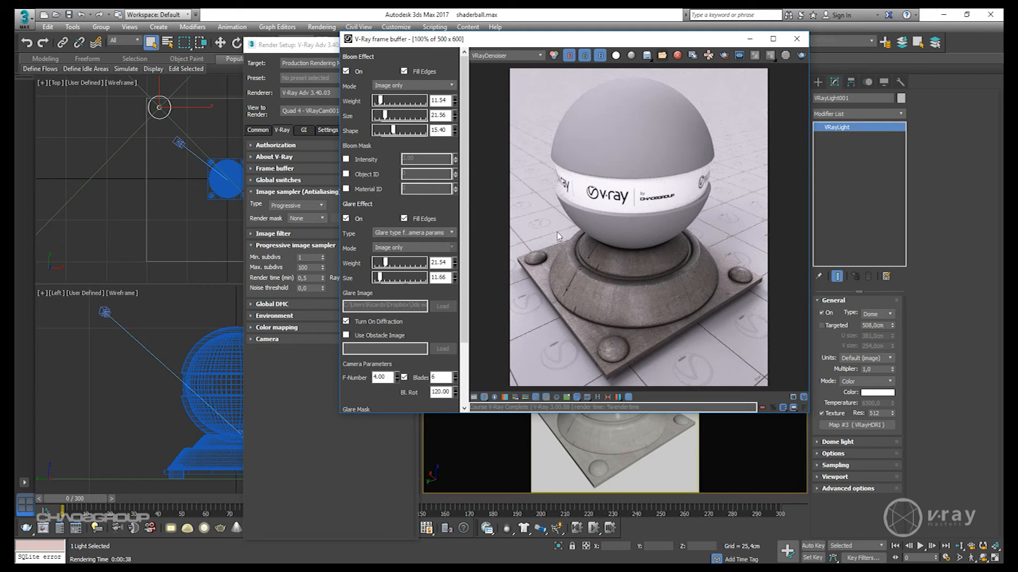
{"action": "scroll", "coordinate": [538, 242], "scroll_direction": "up", "scroll_amount": 1}
{"action": "middle_click_drag", "start_coordinate": [539, 242], "coordinate": [622, 230]}
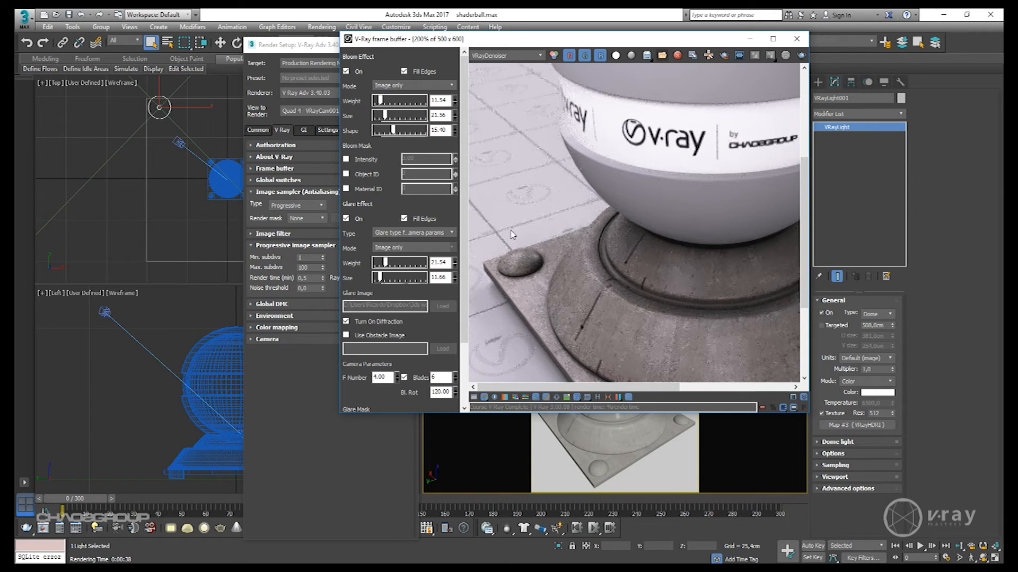
{"action": "middle_click_drag", "start_coordinate": [512, 239], "coordinate": [493, 278]}
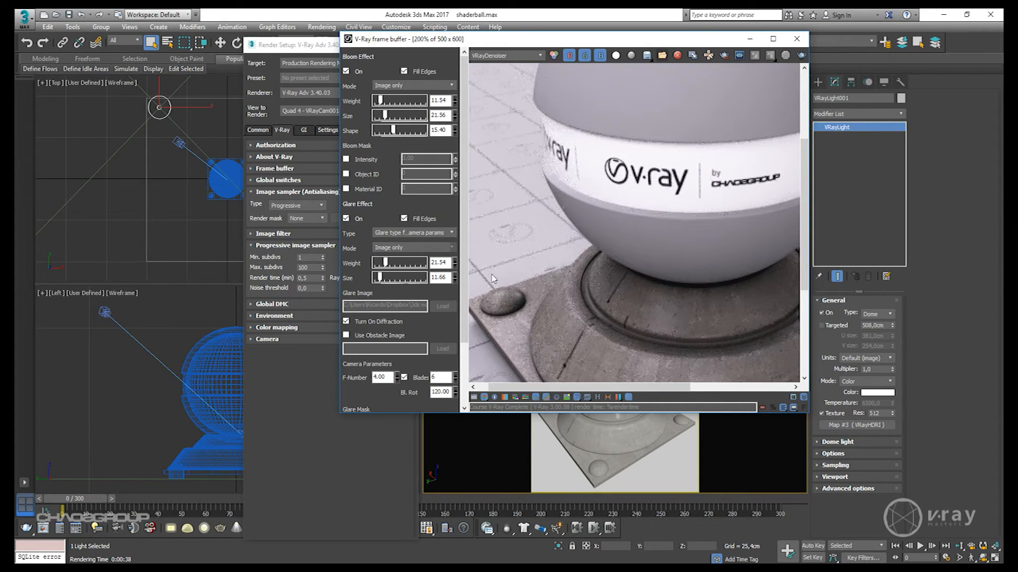
{"action": "scroll", "coordinate": [492, 276], "scroll_direction": "down", "scroll_amount": 1}
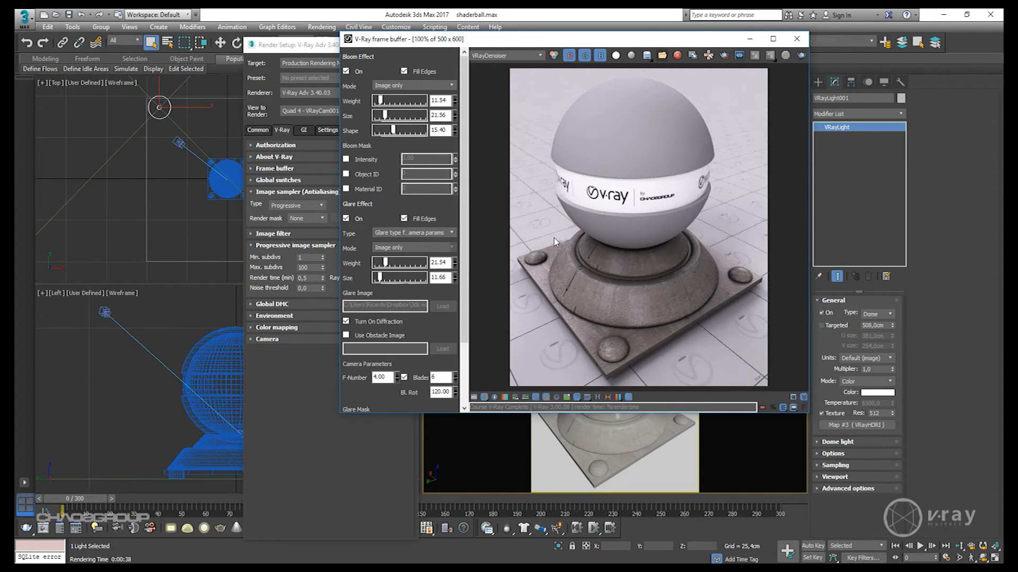
- Set the VRayDenoiser preset to Strong and update the denoised result
{"action": "left_click", "coordinate": [308, 48]}
{"action": "left_click_drag", "start_coordinate": [309, 52], "coordinate": [214, 36]}
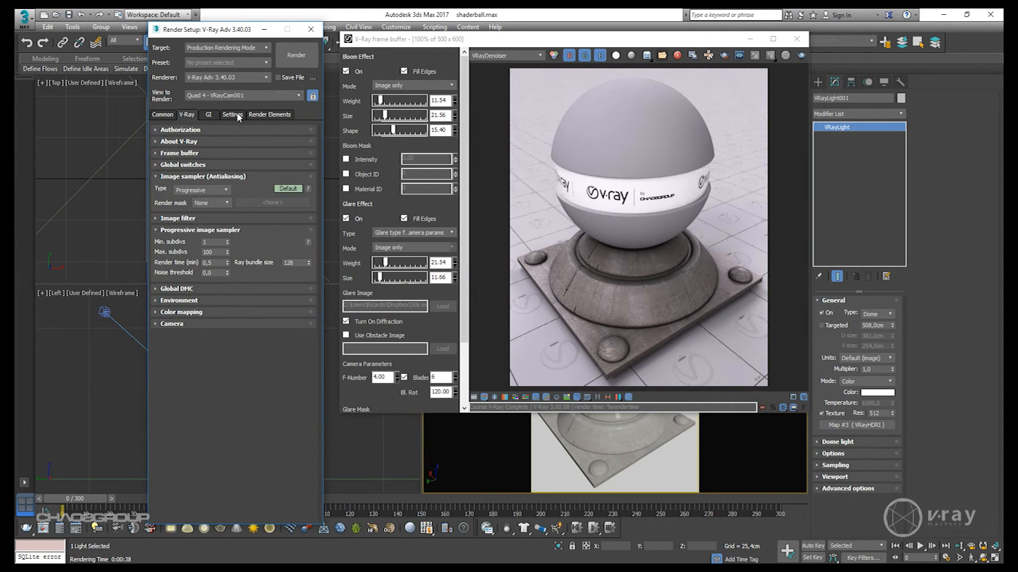
{"action": "left_click", "coordinate": [268, 116]}
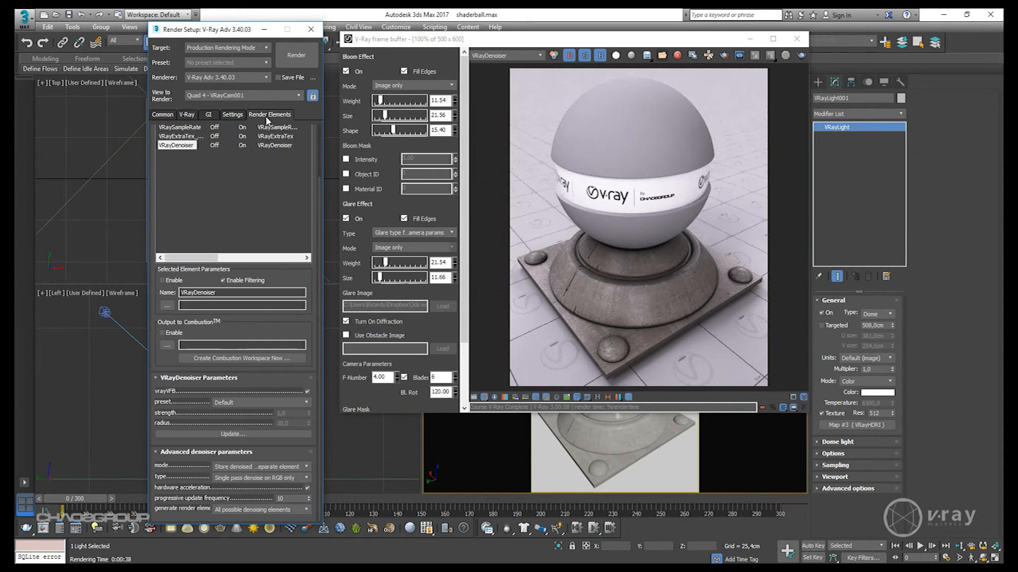
{"action": "left_click", "coordinate": [262, 403]}
{"action": "left_click", "coordinate": [249, 423]}
{"action": "left_click", "coordinate": [241, 439]}
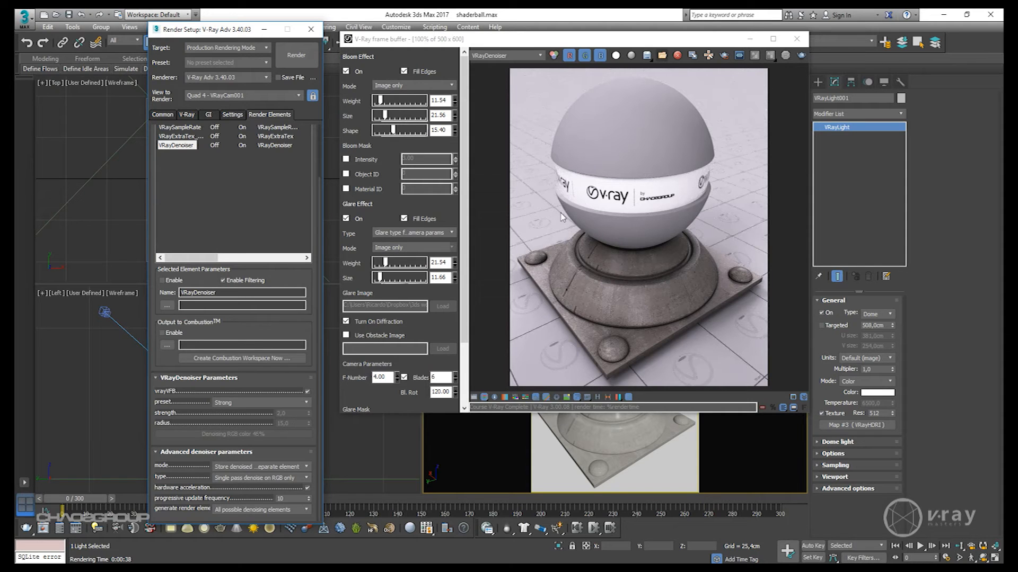
- Examine the Strong denoised result at 200% around the sphere and base, compare it with RGB color, and return to VRayDenoiser
{"action": "left_click", "coordinate": [532, 62]}
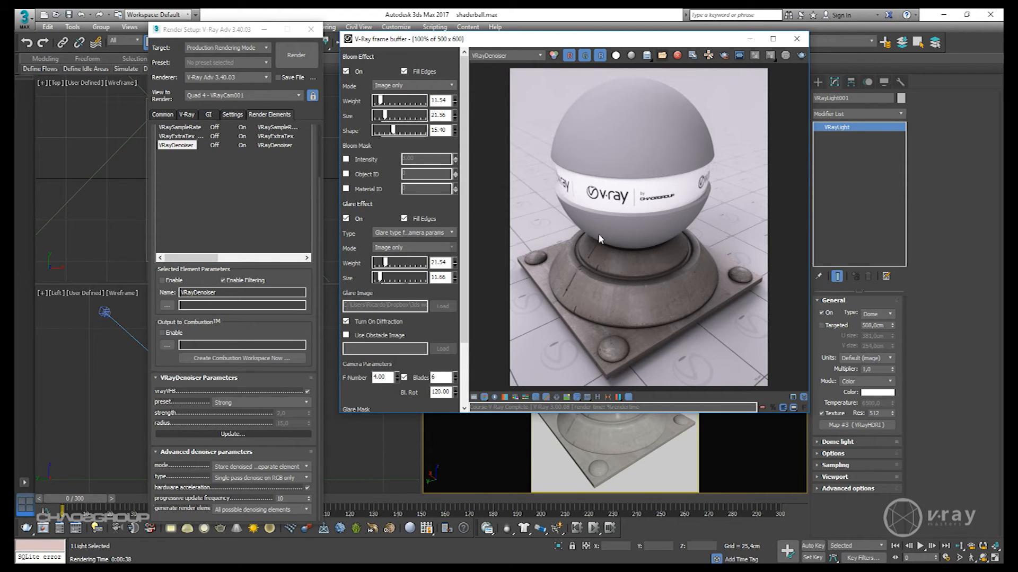
{"action": "scroll", "coordinate": [584, 237], "scroll_direction": "up", "scroll_amount": 1}
{"action": "middle_click_drag", "start_coordinate": [529, 232], "coordinate": [549, 231]}
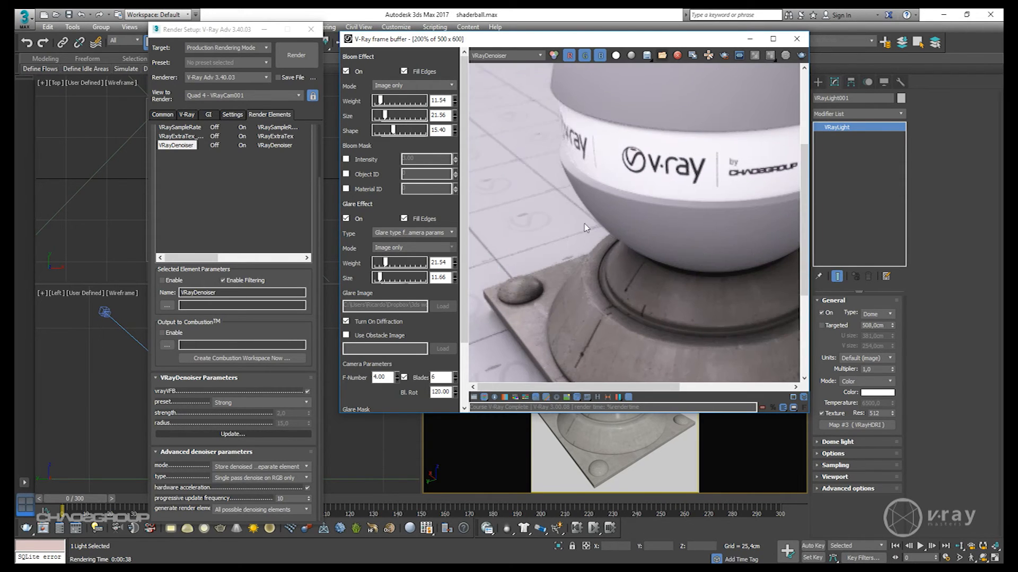
{"action": "scroll", "coordinate": [555, 255], "scroll_direction": "down", "scroll_amount": 1}
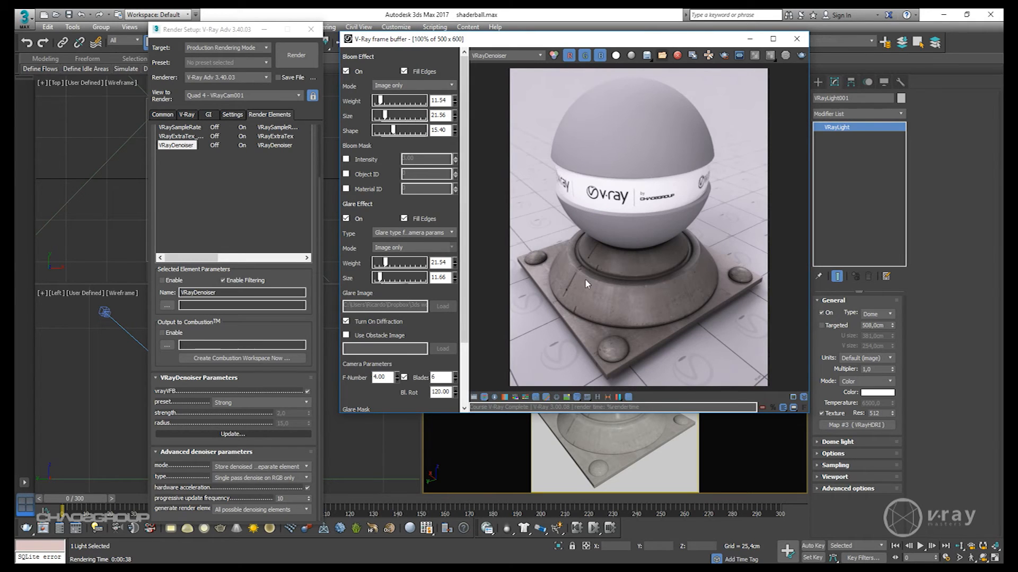
{"action": "left_click", "coordinate": [509, 56]}
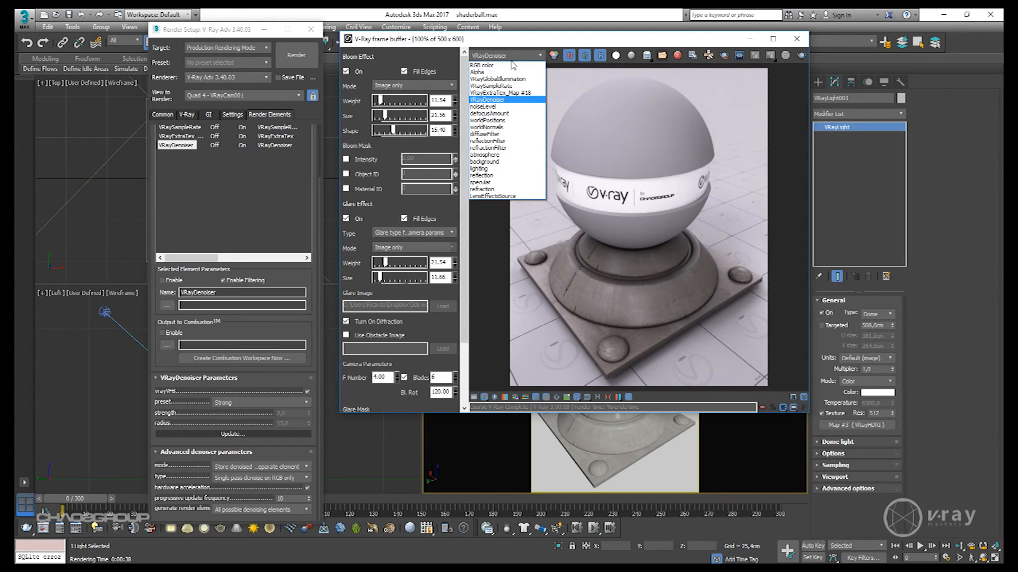
{"action": "left_click", "coordinate": [503, 65]}
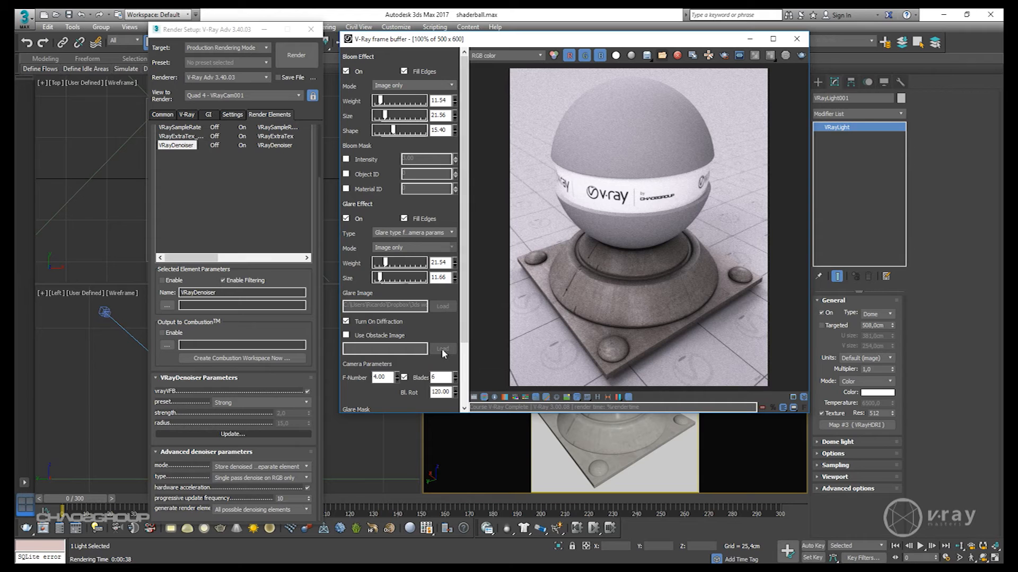
{"action": "left_click", "coordinate": [535, 58]}
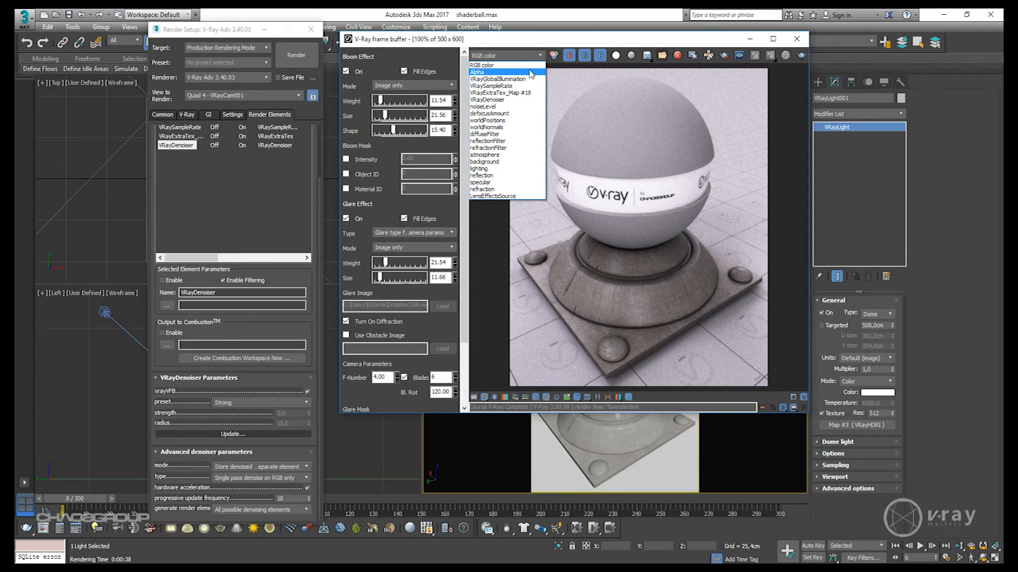
{"action": "left_click", "coordinate": [517, 101]}
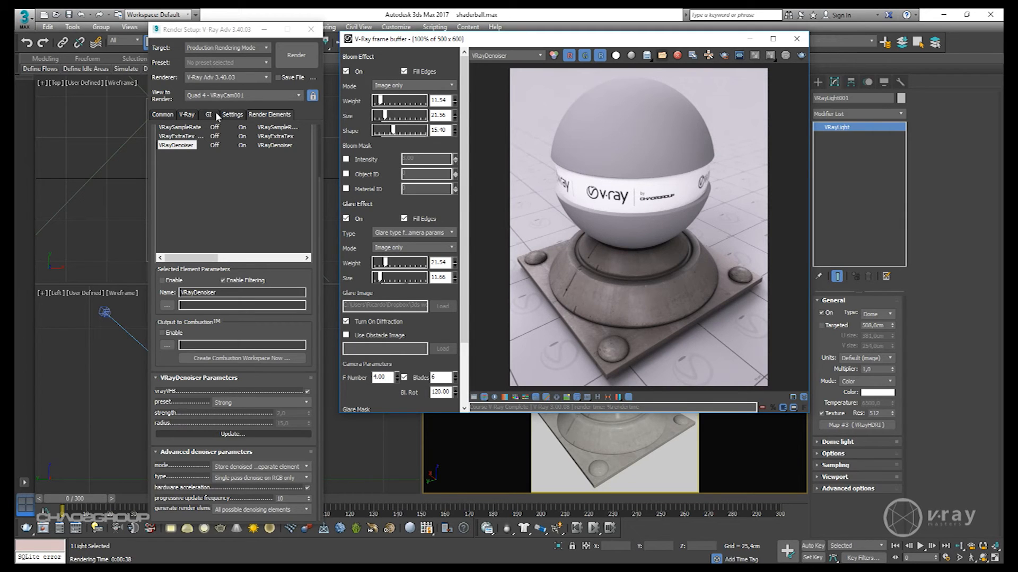
{"action": "left_click", "coordinate": [186, 115]}
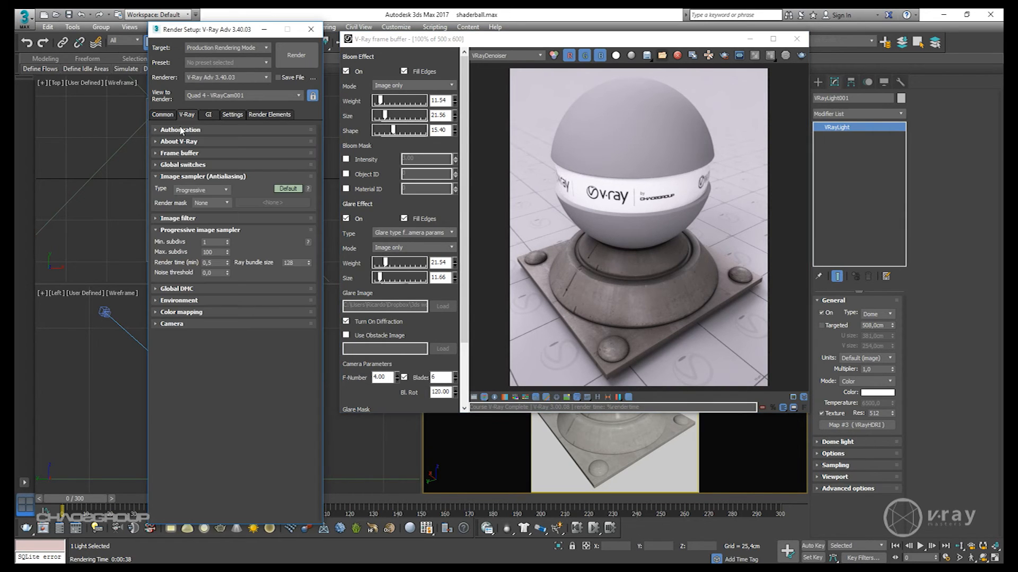
{"action": "left_click", "coordinate": [265, 114]}
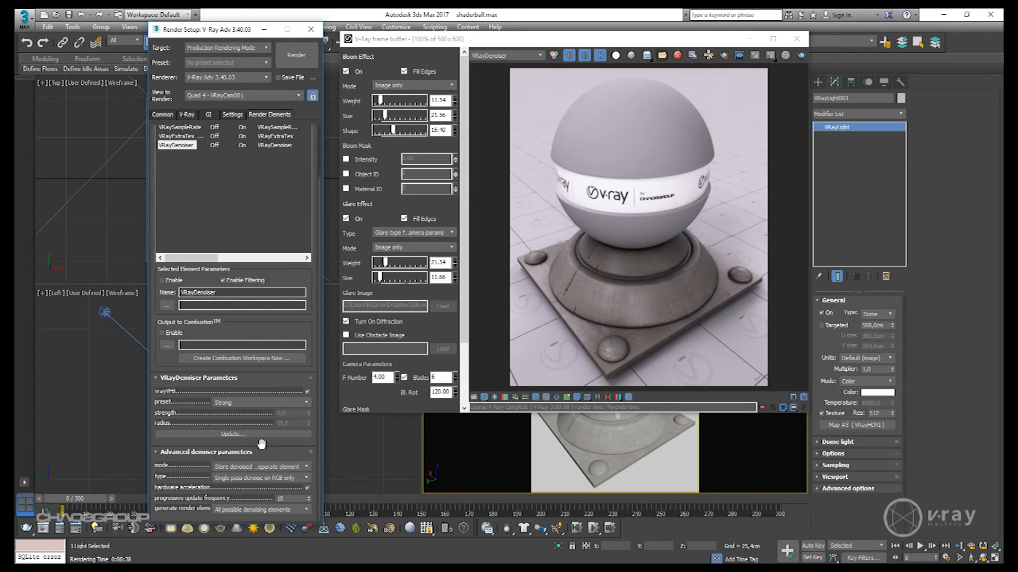
{"action": "left_click", "coordinate": [188, 115]}
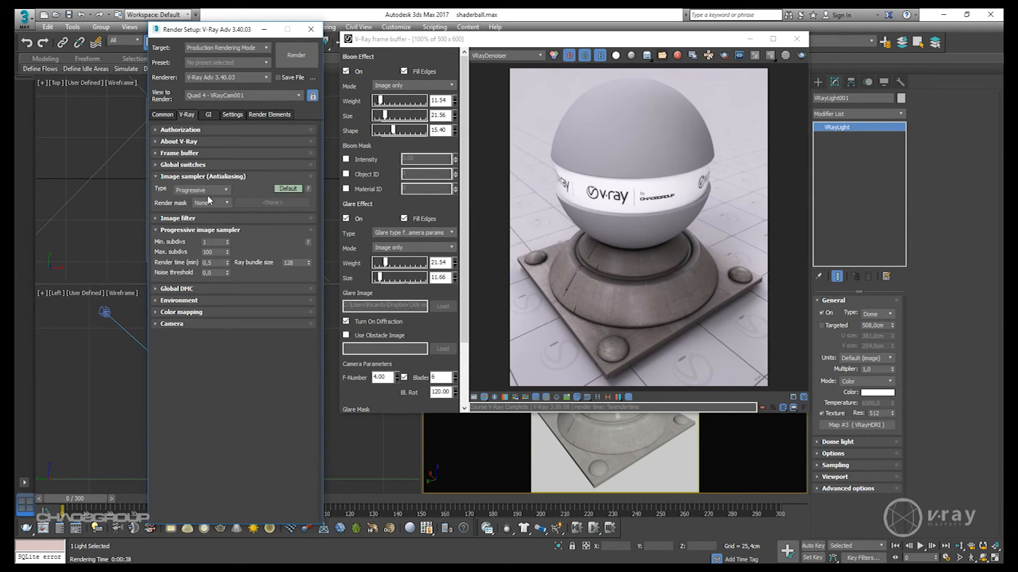
{"action": "left_click_drag", "start_coordinate": [215, 265], "coordinate": [171, 263]}
- Close the frame buffer, show more material samples in the Material Editor, and assign the red VRayCarPaintMtl "test" to the sphere
{"action": "left_click_drag", "start_coordinate": [680, 42], "coordinate": [677, 71]}
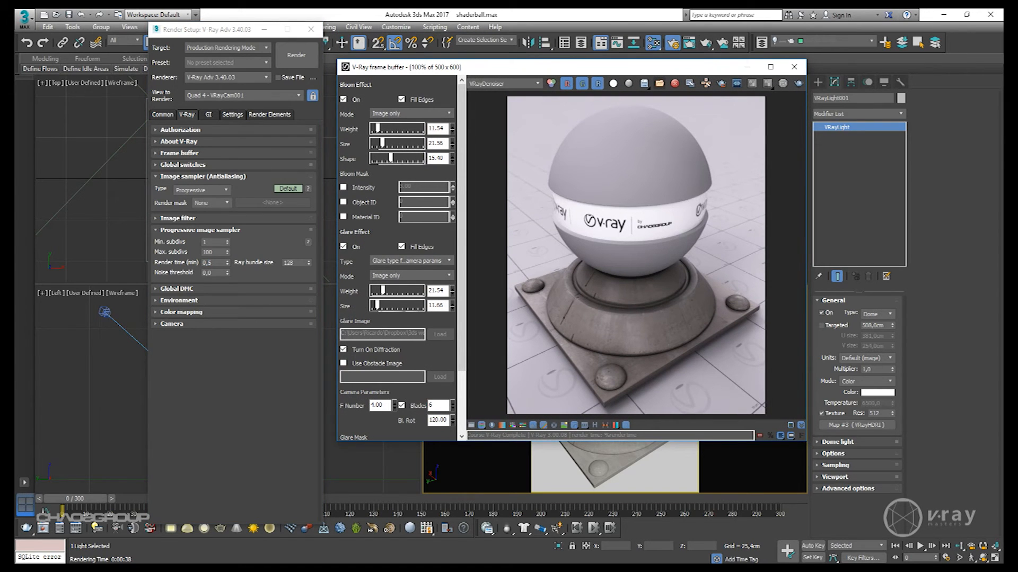
{"action": "key", "text": "m"}
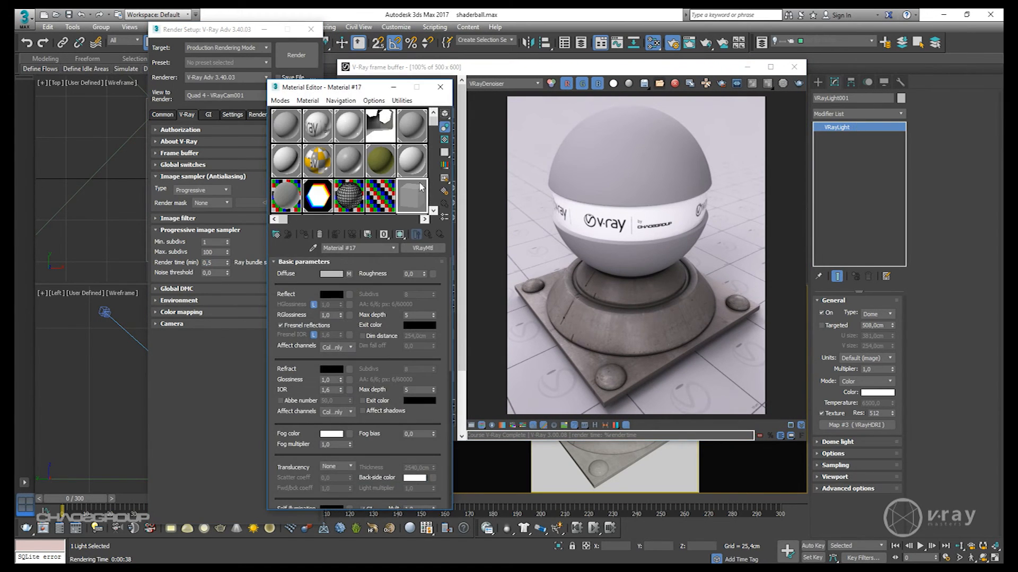
{"action": "left_click", "coordinate": [794, 67]}
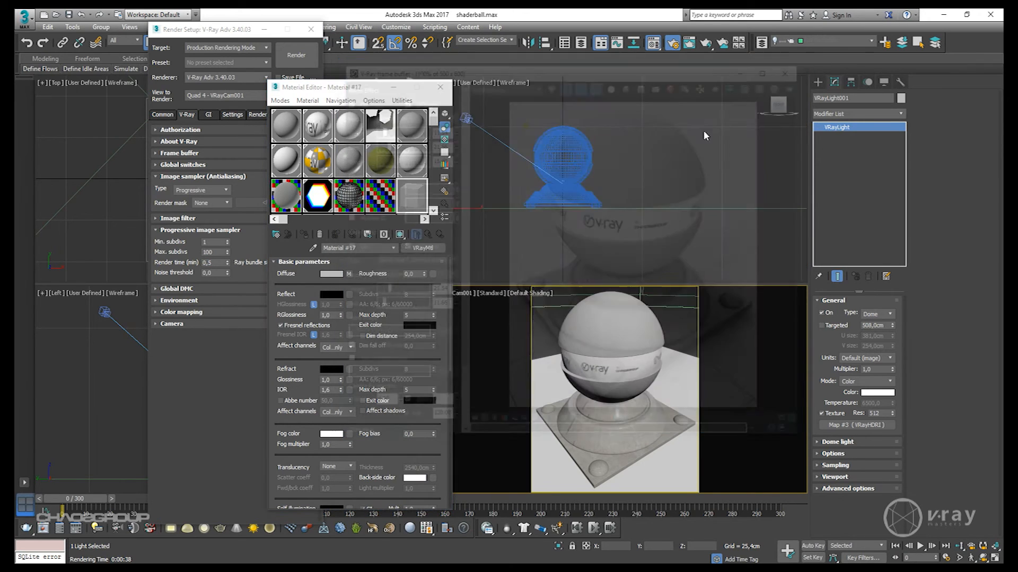
{"action": "left_click", "coordinate": [607, 316]}
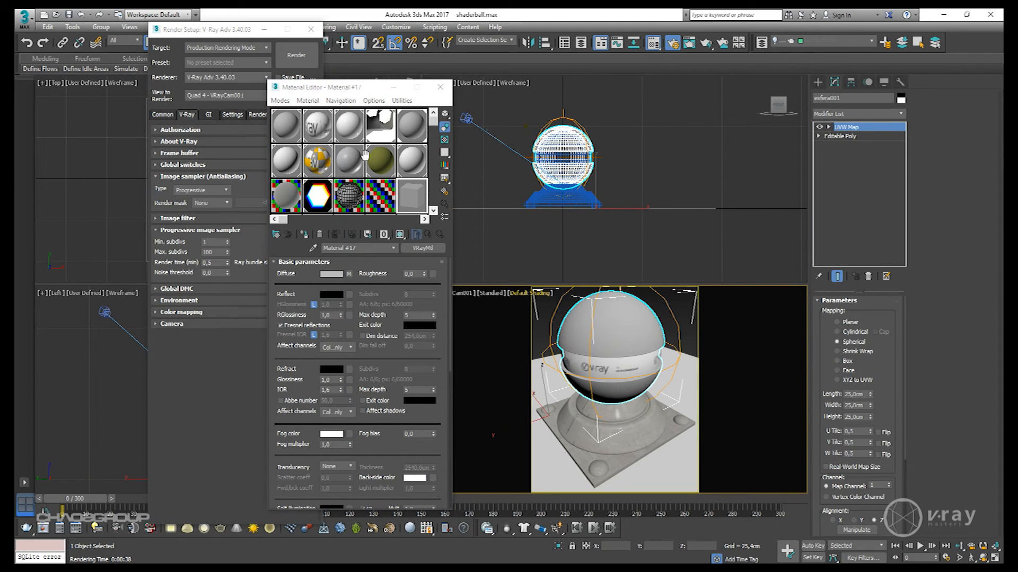
{"action": "left_click", "coordinate": [407, 127]}
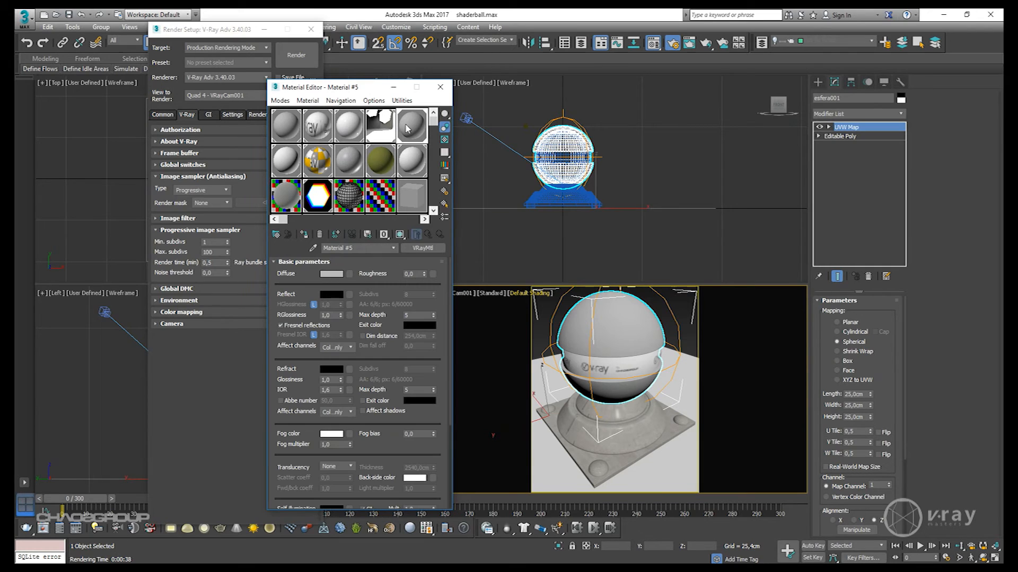
{"action": "right_click", "coordinate": [405, 125]}
{"action": "left_click", "coordinate": [432, 258]}
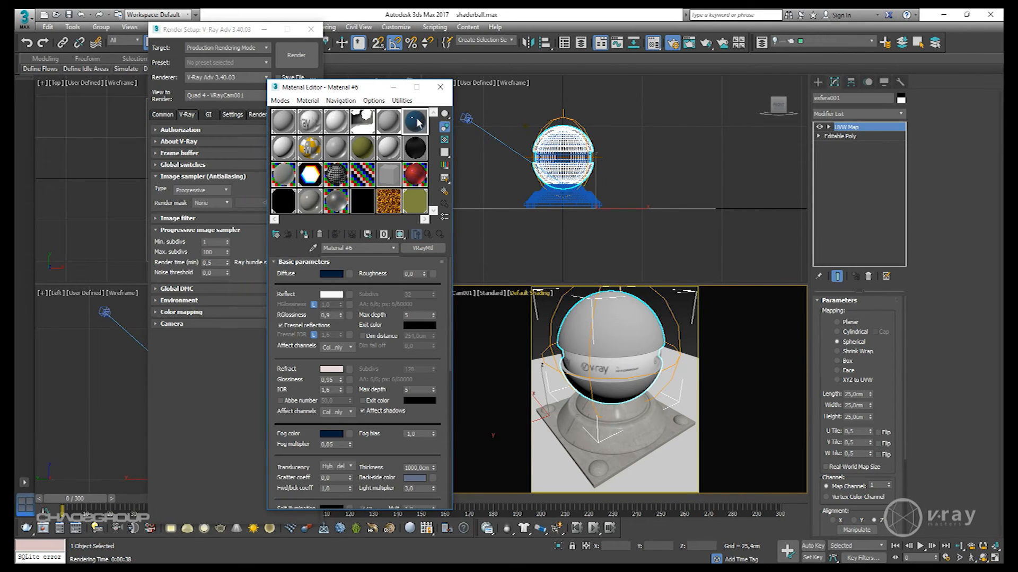
{"action": "left_click", "coordinate": [418, 174]}
{"action": "left_click", "coordinate": [304, 234]}
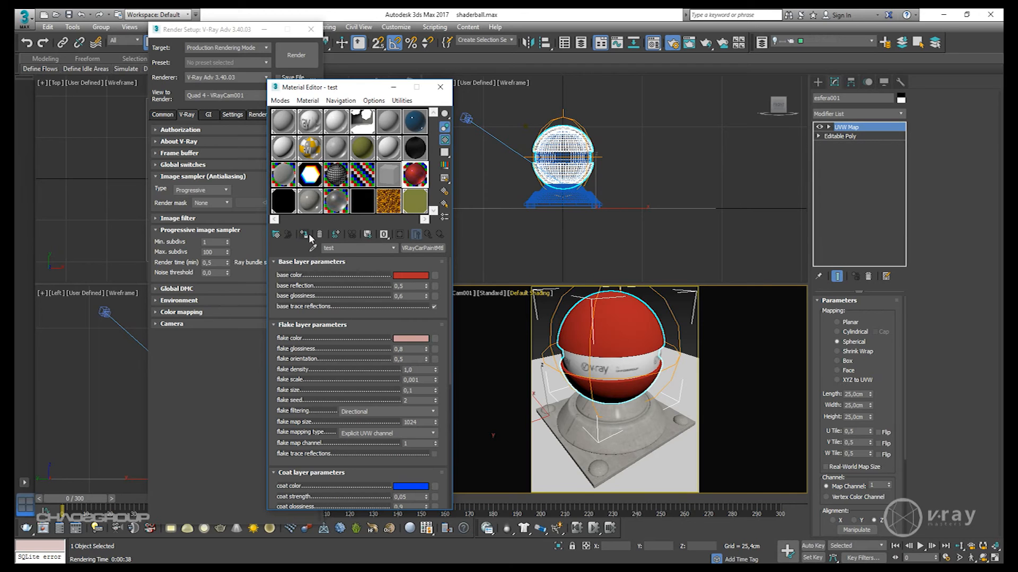
- Assign the same red car paint material to the shaderball's base and close the Material Editor
{"action": "left_click", "coordinate": [567, 417]}
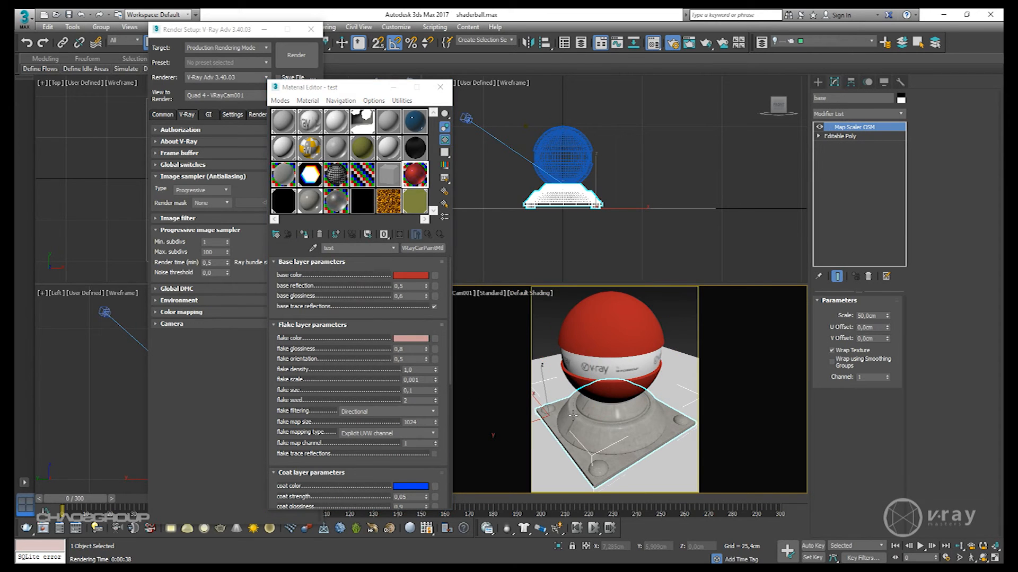
{"action": "left_click", "coordinate": [305, 235]}
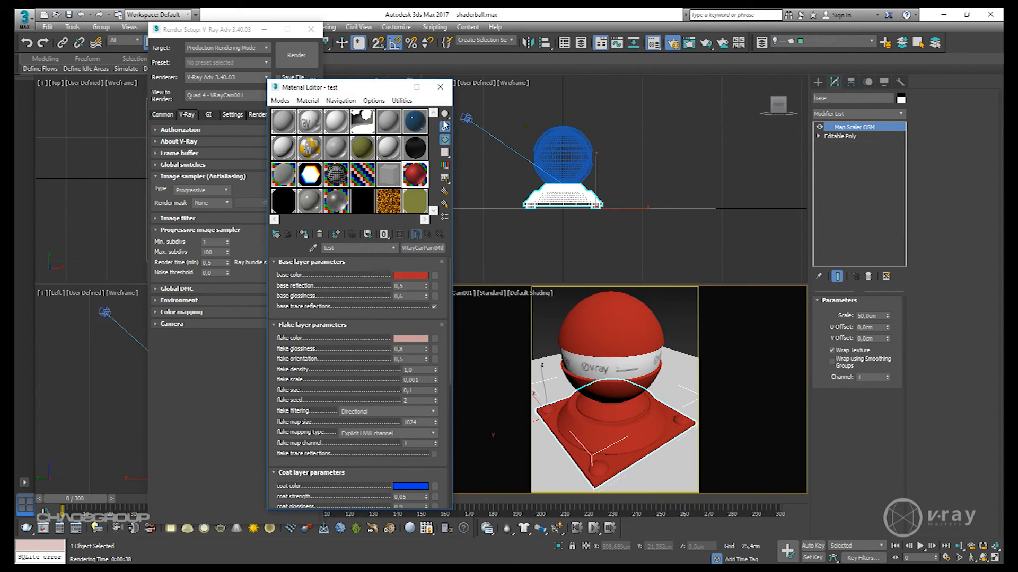
{"action": "left_click", "coordinate": [440, 87]}
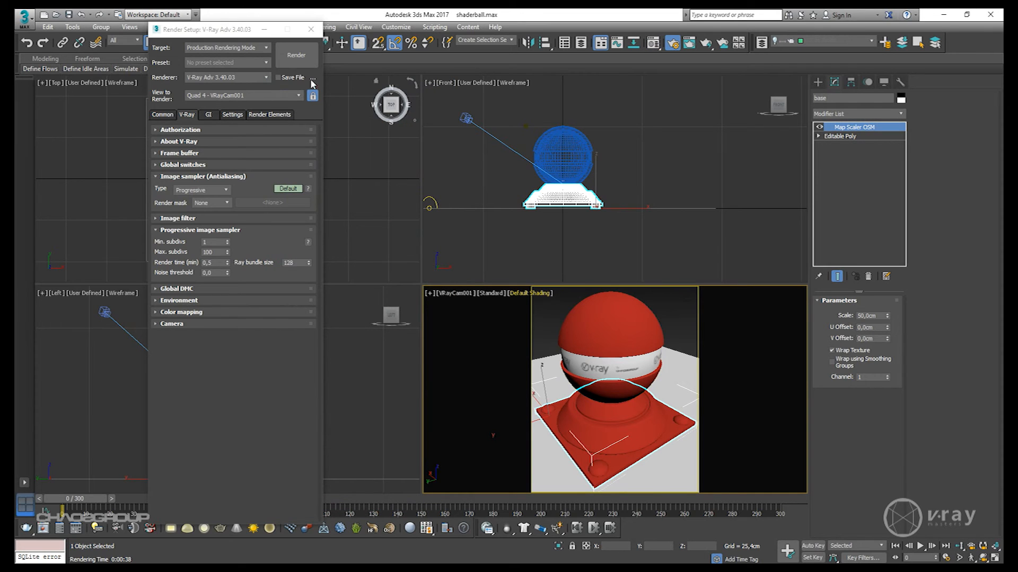
- Lock the image aspect and set the output size to 1000 x 1200
{"action": "left_click", "coordinate": [169, 115]}
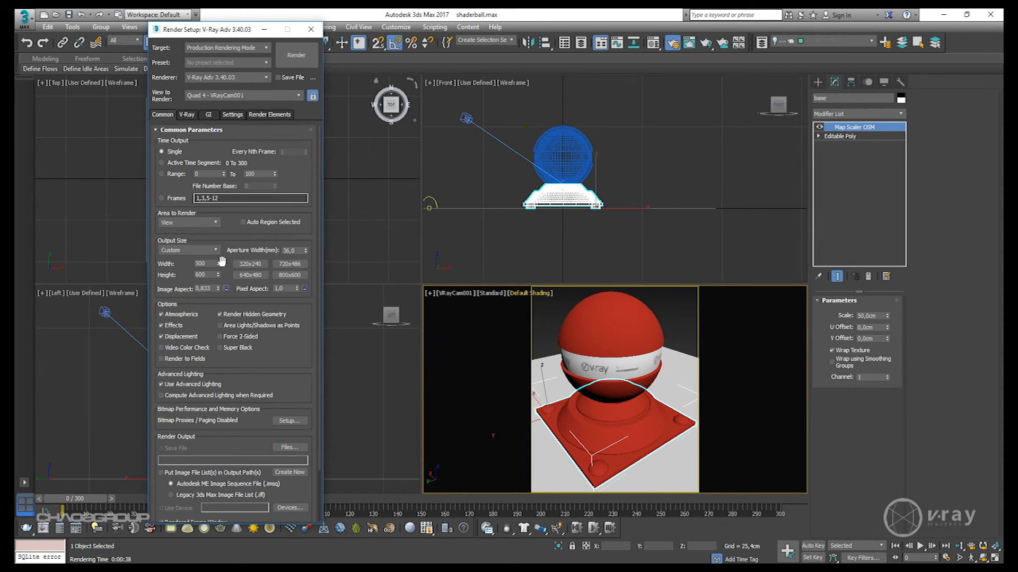
{"action": "left_click", "coordinate": [226, 289]}
{"action": "left_click_drag", "start_coordinate": [211, 265], "coordinate": [137, 271]}
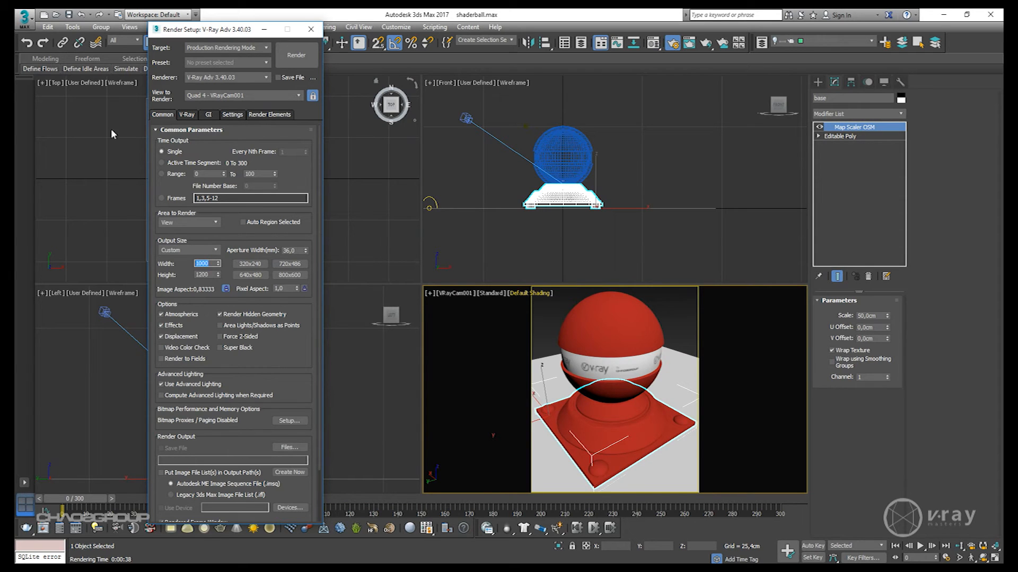
- Raise the progressive sampler's render time limit to 1,0 minute and render the camera view
{"action": "left_click", "coordinate": [186, 116]}
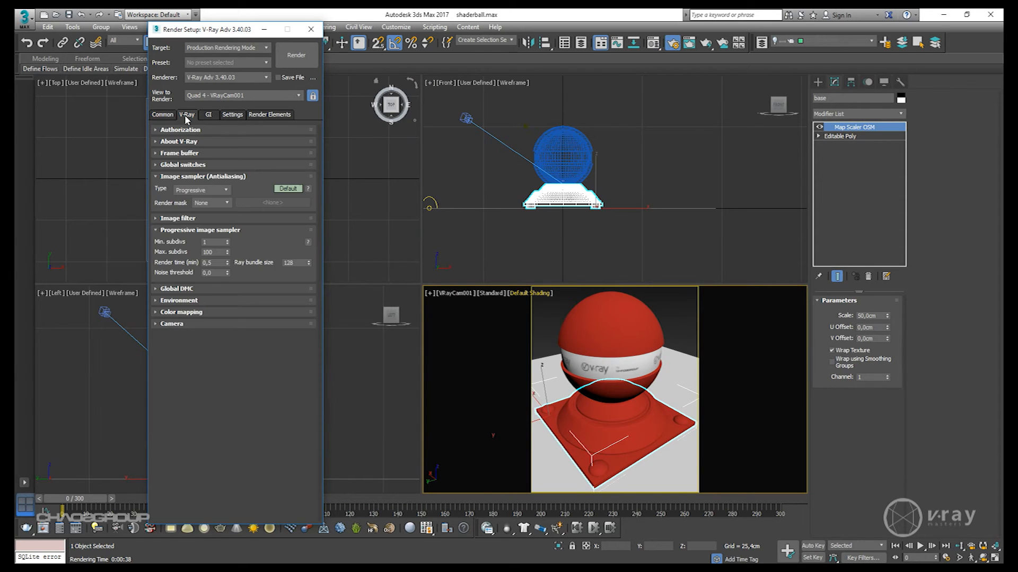
{"action": "double_click", "coordinate": [220, 264]}
{"action": "type", "text": "1"}
{"action": "left_click", "coordinate": [296, 55]}
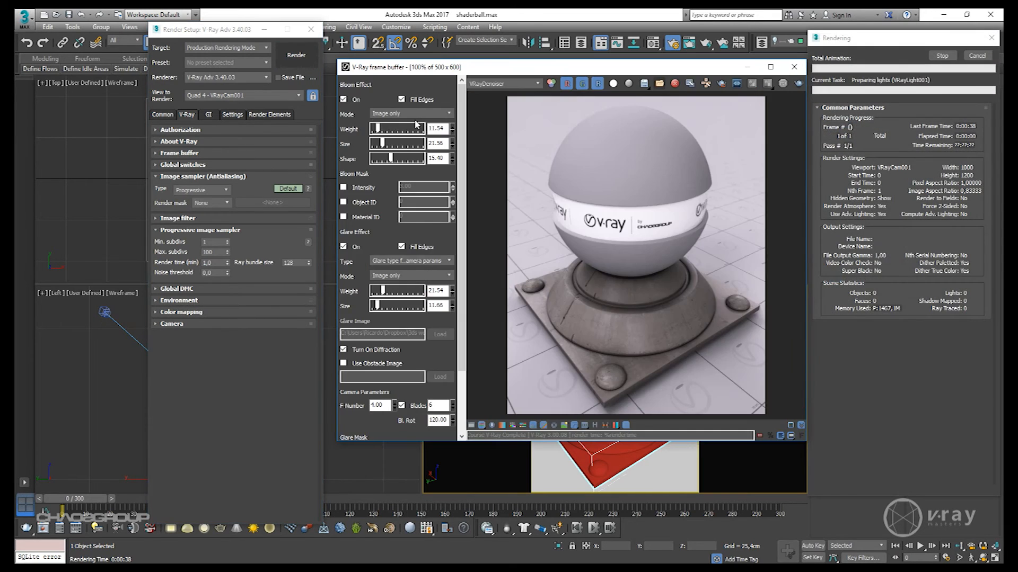
- Enlarge and reposition the frame buffer window and display the RGB color channel during the render
{"action": "left_click_drag", "start_coordinate": [600, 71], "coordinate": [447, 71]}
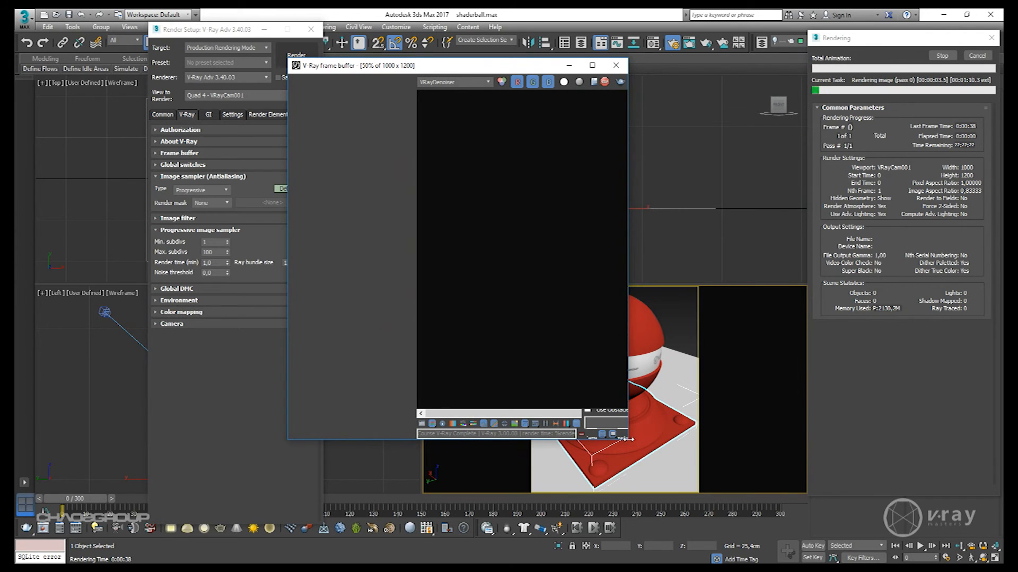
{"action": "left_click_drag", "start_coordinate": [630, 441], "coordinate": [802, 548]}
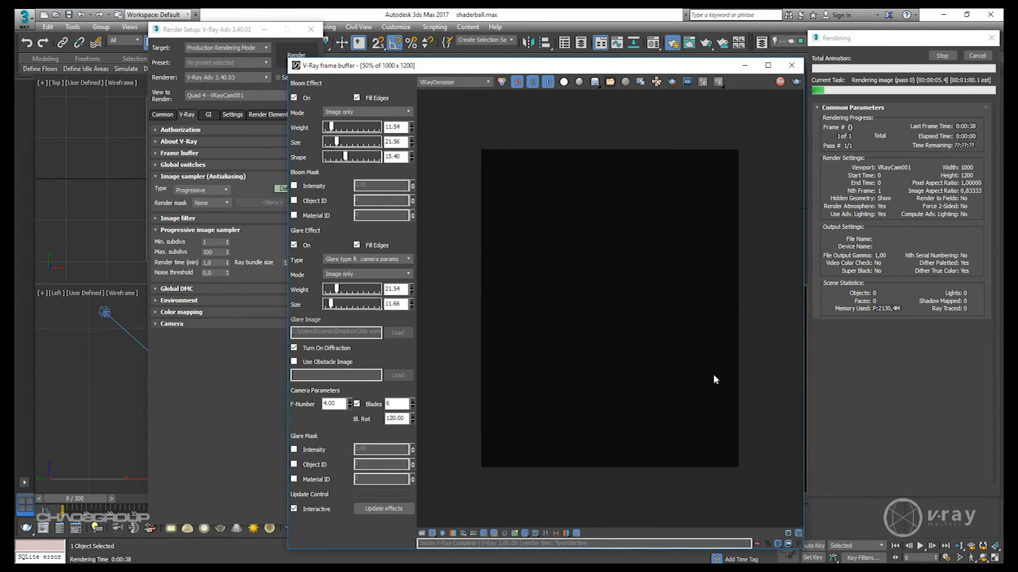
{"action": "left_click_drag", "start_coordinate": [495, 69], "coordinate": [432, 48]}
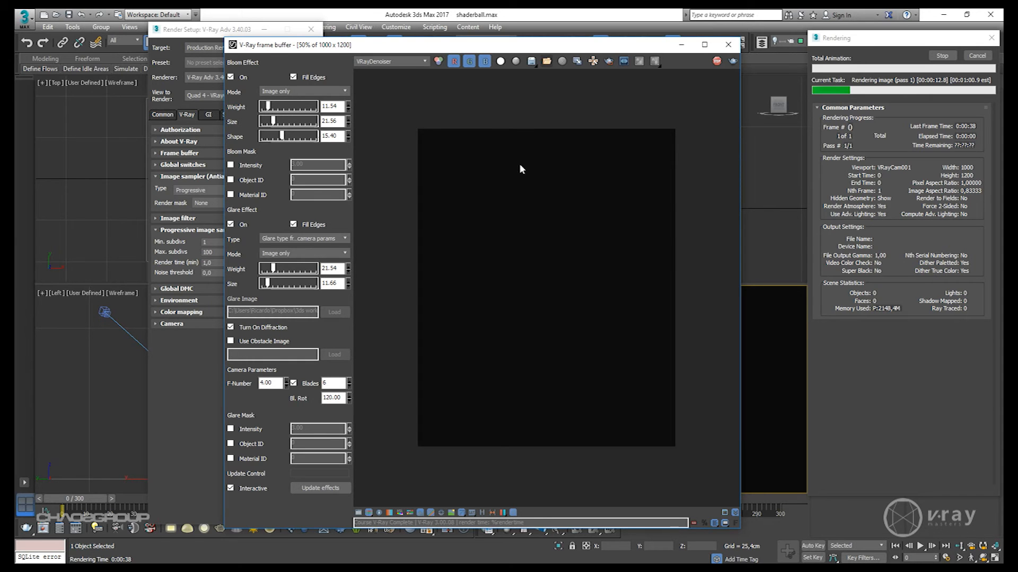
{"action": "left_click", "coordinate": [393, 61]}
{"action": "left_click", "coordinate": [395, 71]}
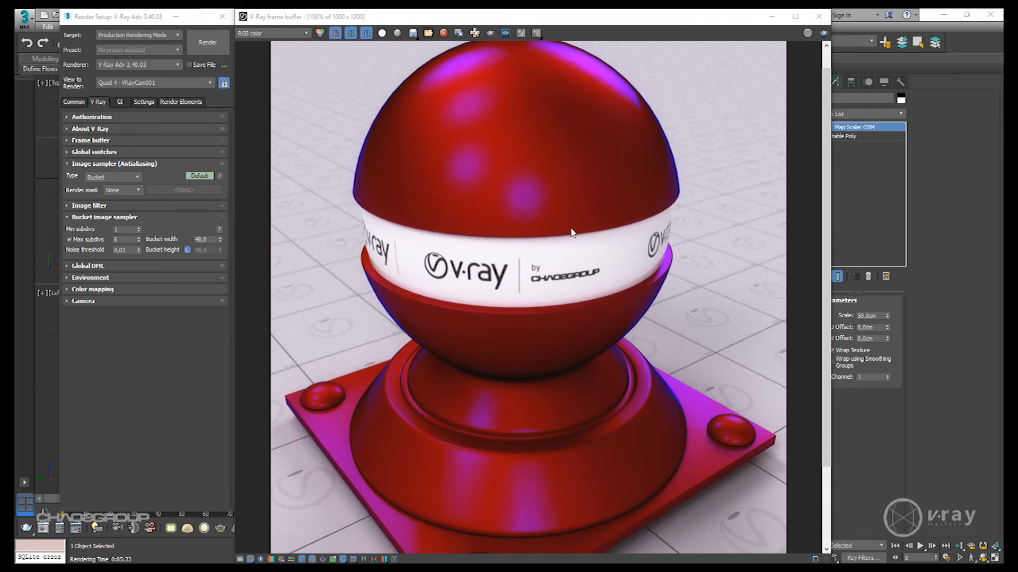
- Examine the red shaderball's bucket render at 100% over the sphere and base, and compare its RGB color with the VRayDenoiser channel
{"action": "middle_click_drag", "start_coordinate": [407, 299], "coordinate": [452, 194]}
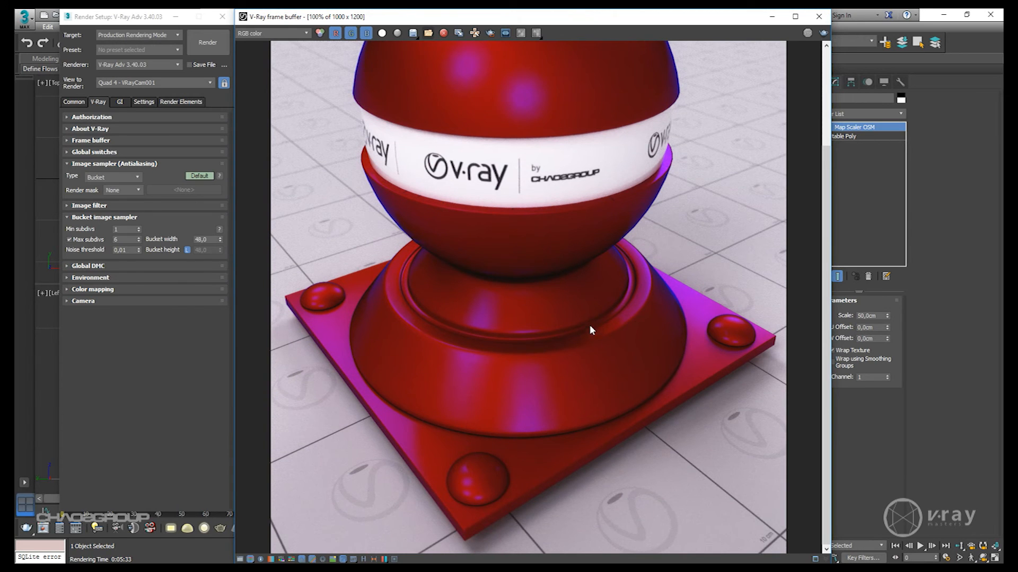
{"action": "middle_click_drag", "start_coordinate": [589, 325], "coordinate": [575, 426]}
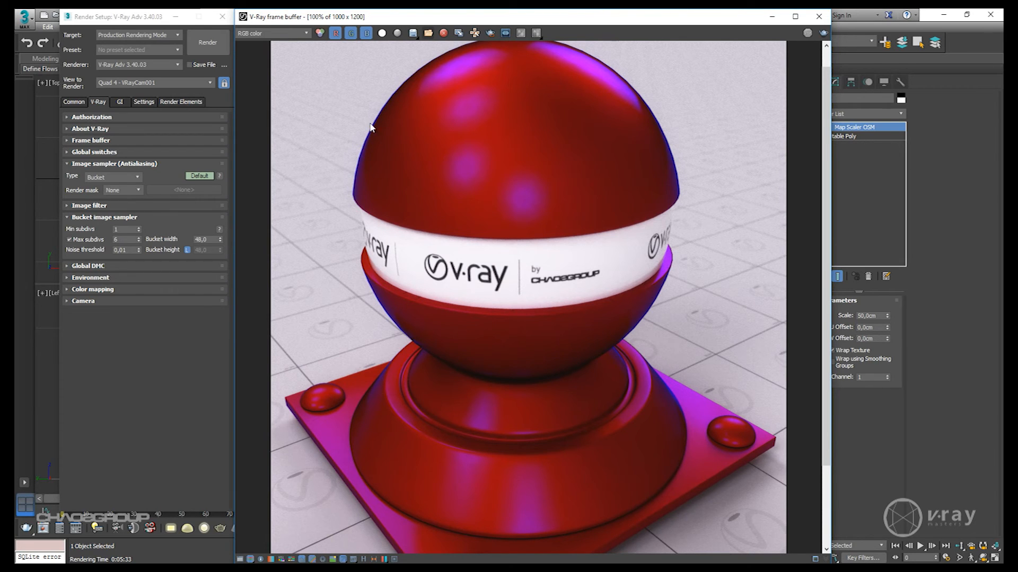
{"action": "middle_click_drag", "start_coordinate": [370, 127], "coordinate": [386, 195]}
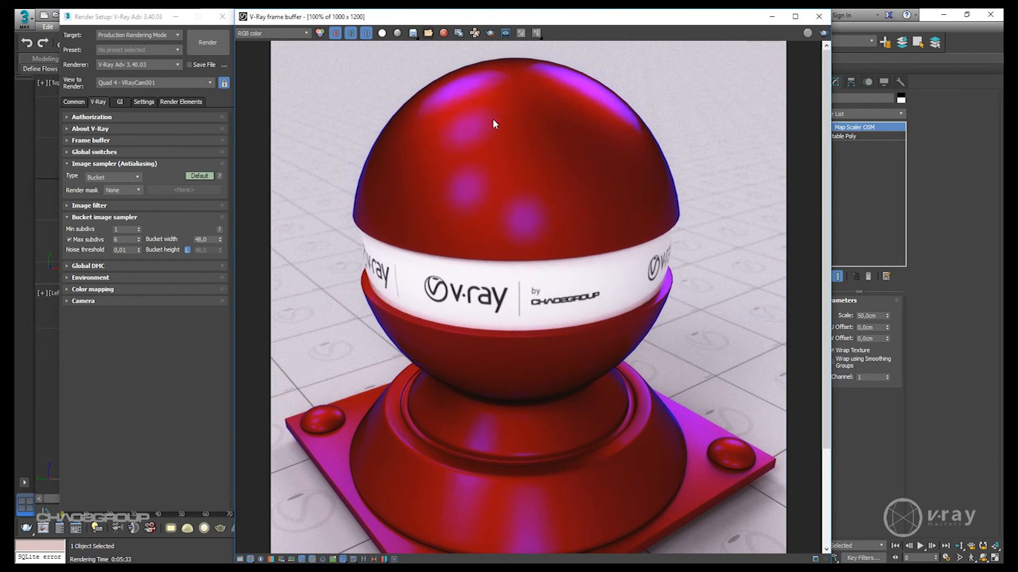
{"action": "middle_click_drag", "start_coordinate": [573, 405], "coordinate": [579, 334]}
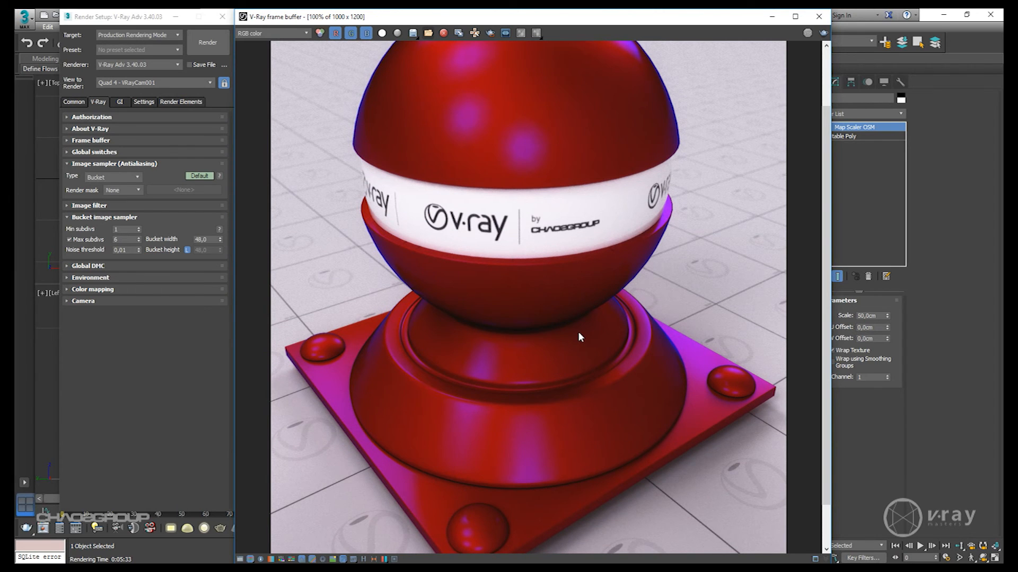
{"action": "middle_click_drag", "start_coordinate": [563, 300], "coordinate": [553, 241]}
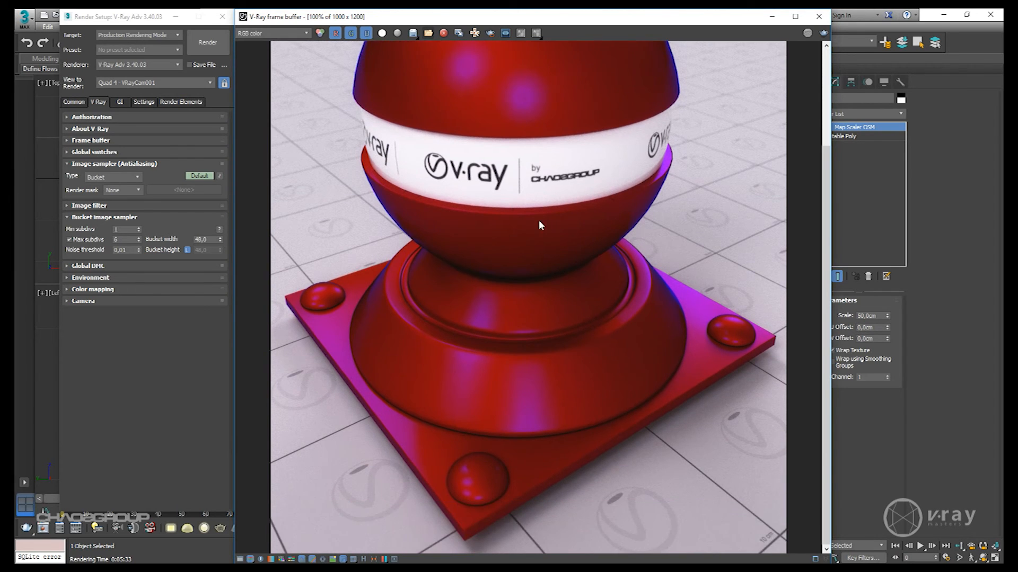
{"action": "left_click", "coordinate": [285, 35]}
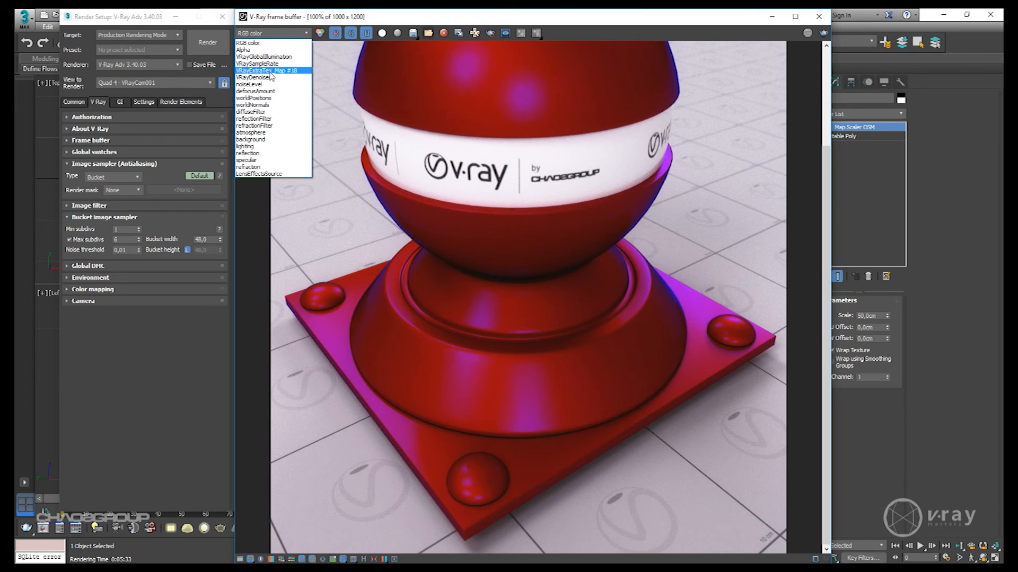
{"action": "left_click", "coordinate": [269, 78]}
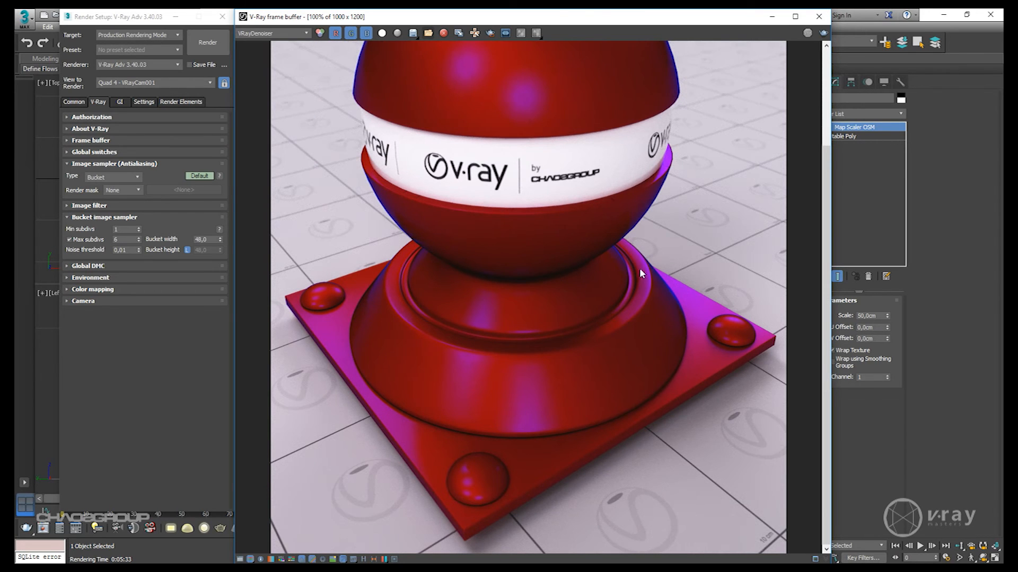
- Set the VRayDenoiser render element's preset to Strong
{"action": "middle_click_drag", "start_coordinate": [641, 273], "coordinate": [629, 381]}
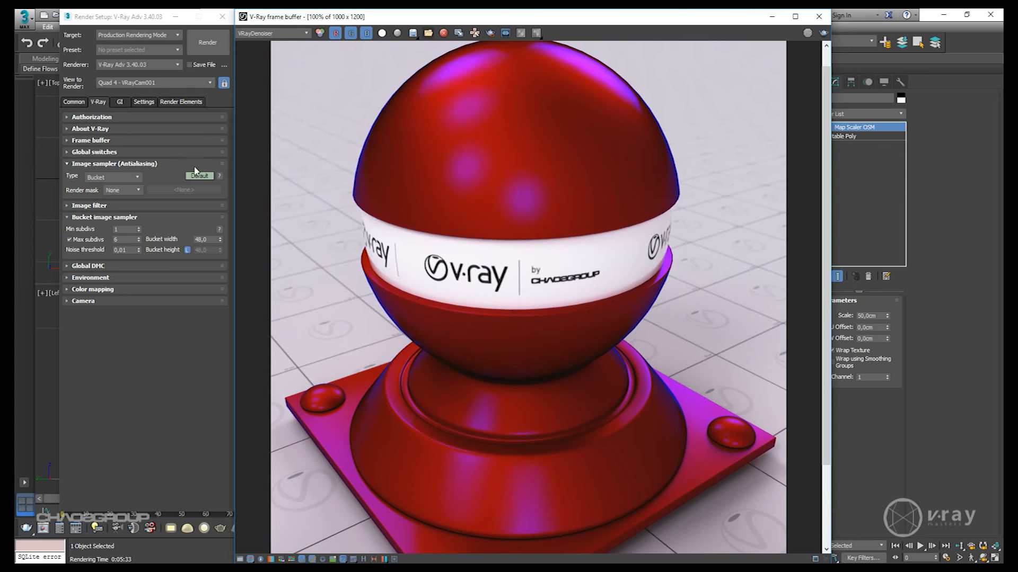
{"action": "left_click", "coordinate": [160, 101]}
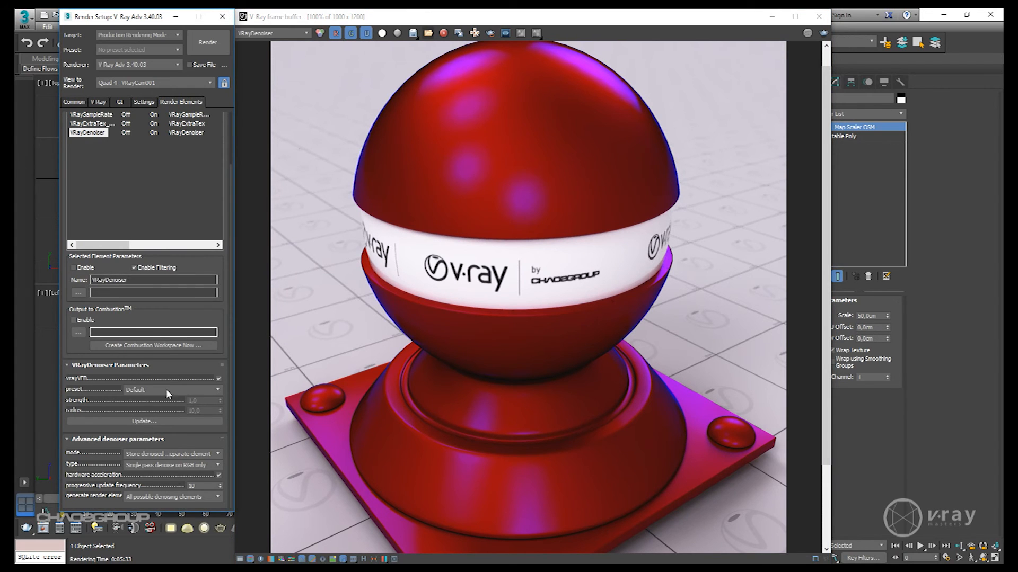
{"action": "middle_click_drag", "start_coordinate": [711, 345], "coordinate": [713, 224]}
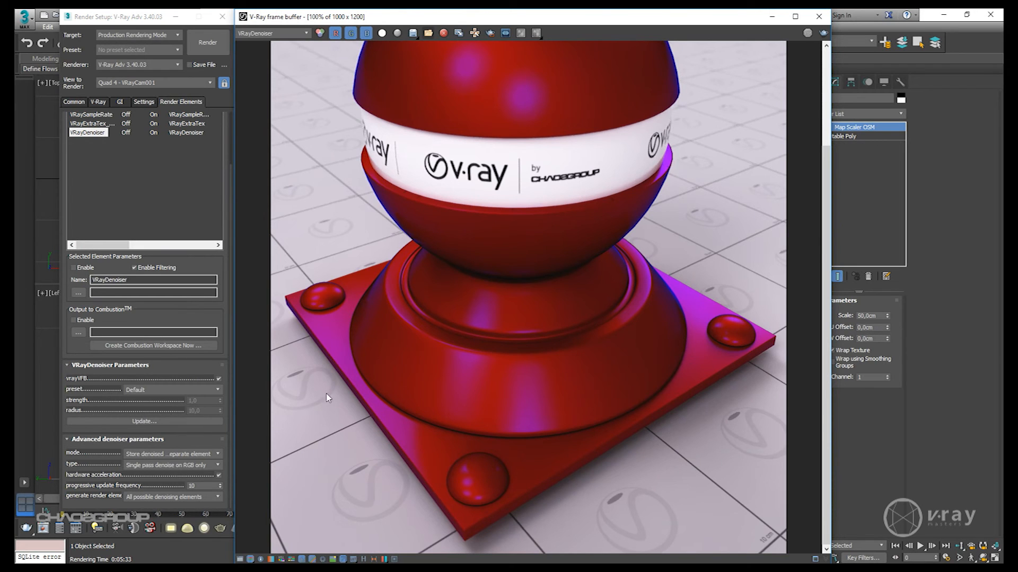
{"action": "middle_click_drag", "start_coordinate": [368, 310], "coordinate": [399, 409]}
{"action": "middle_click_drag", "start_coordinate": [432, 275], "coordinate": [437, 302]}
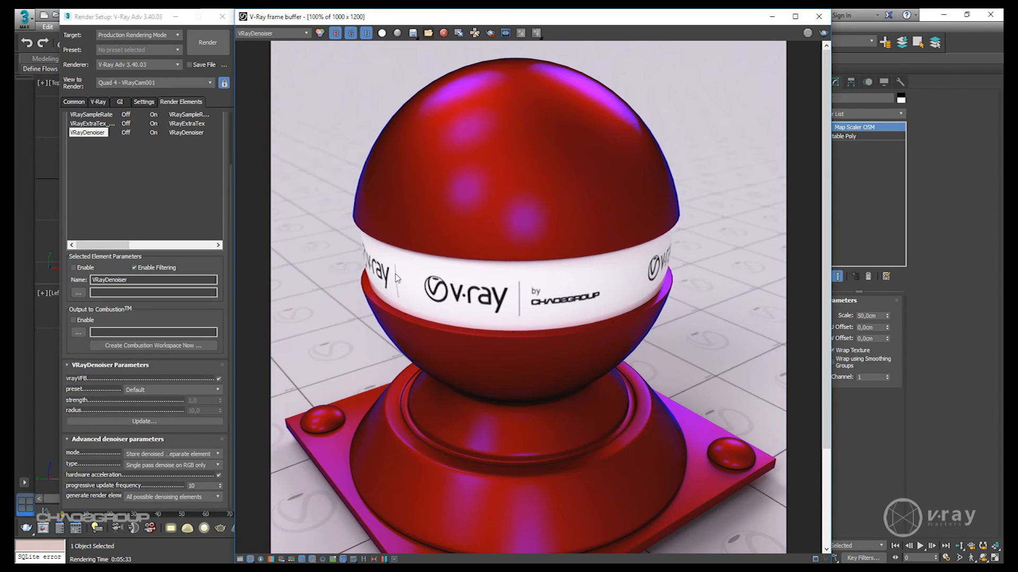
{"action": "left_click", "coordinate": [164, 389]}
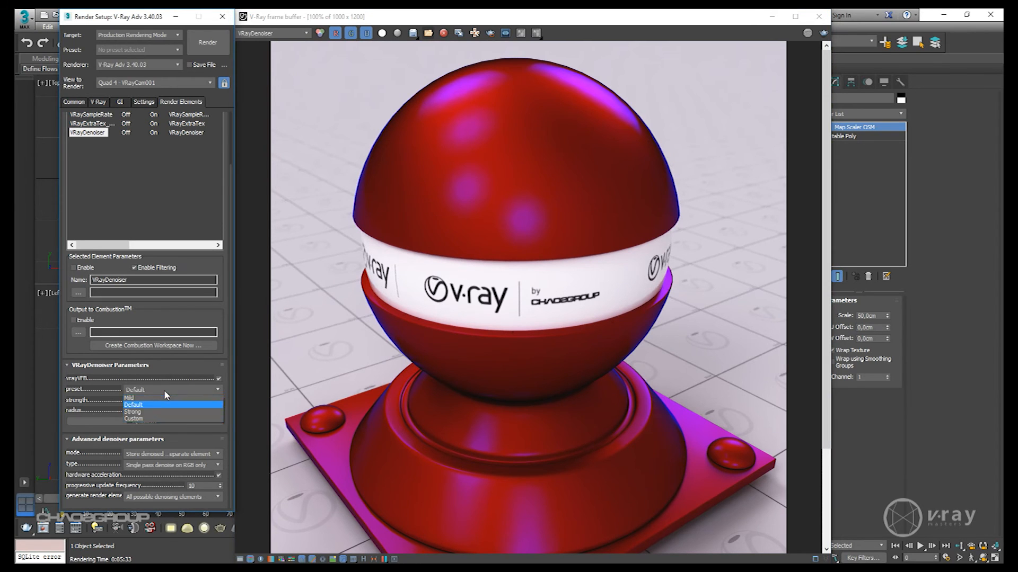
{"action": "left_click", "coordinate": [143, 413]}
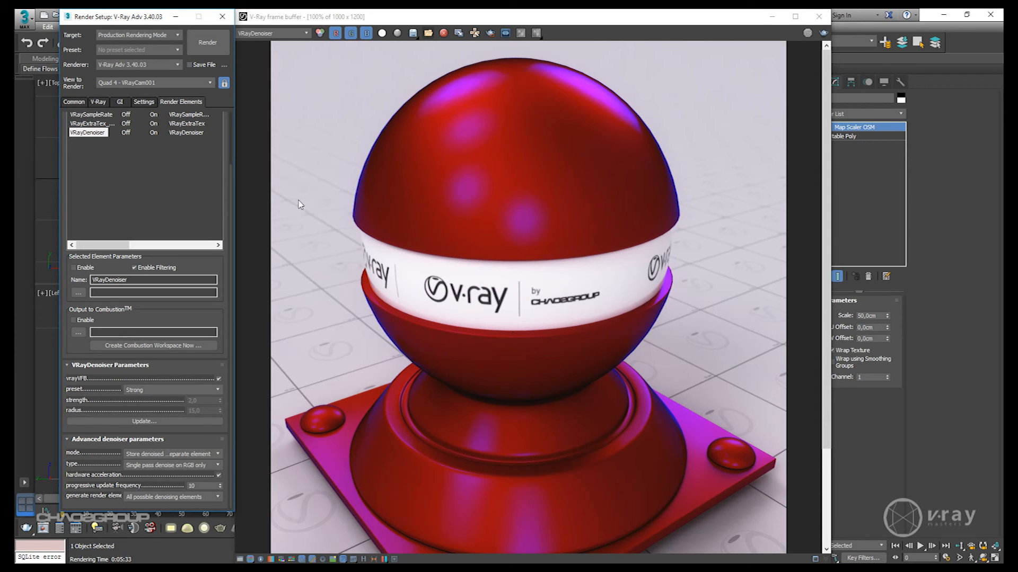
- Compare the RGB color channel with the VRayDenoiser channel over the shaderball's sphere and base
{"action": "left_click_drag", "start_coordinate": [450, 340], "coordinate": [464, 218]}
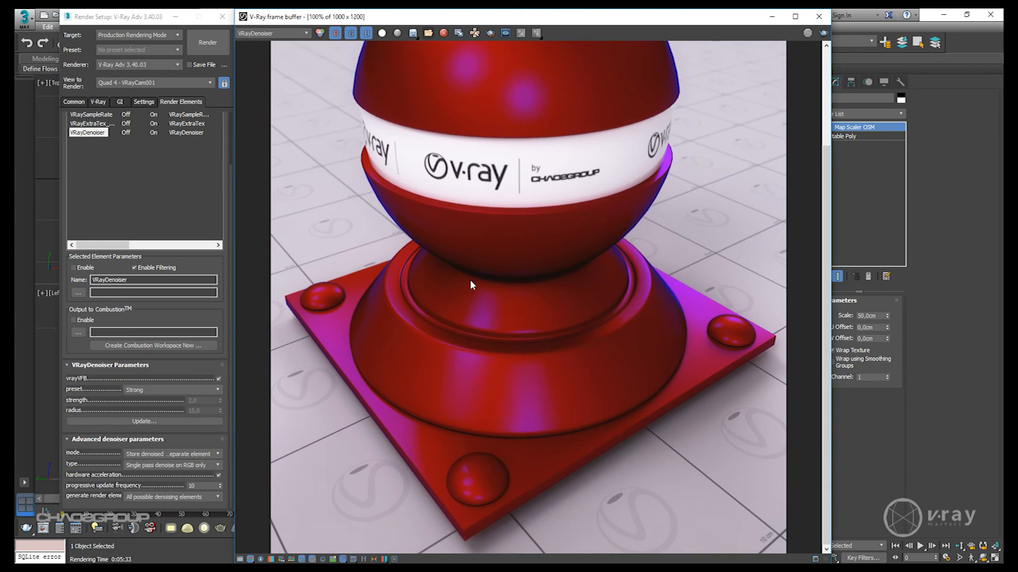
{"action": "middle_click_drag", "start_coordinate": [482, 275], "coordinate": [479, 387]}
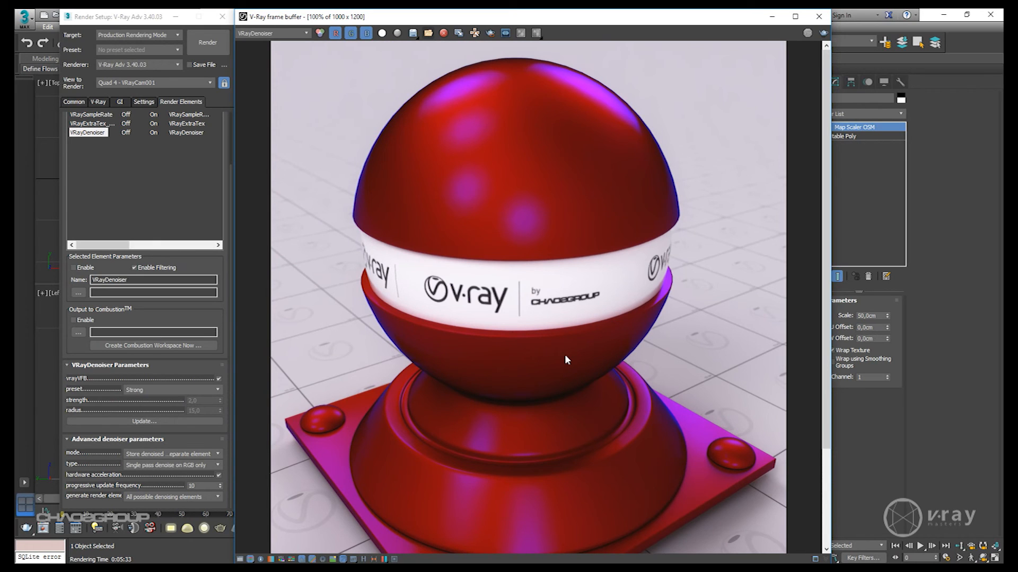
{"action": "left_click", "coordinate": [271, 33]}
{"action": "left_click", "coordinate": [294, 136]}
{"action": "left_click", "coordinate": [300, 34]}
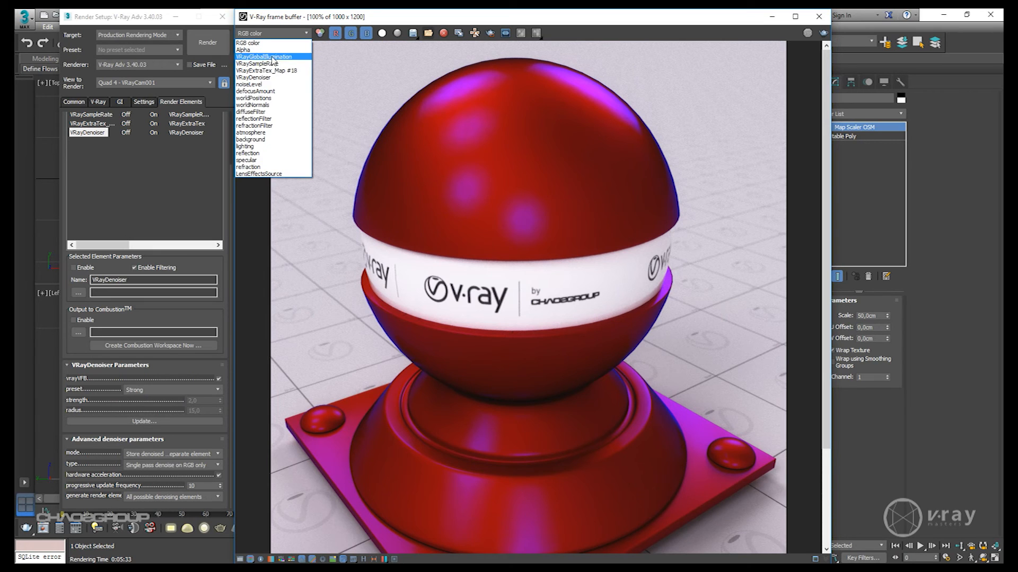
{"action": "left_click", "coordinate": [254, 77]}
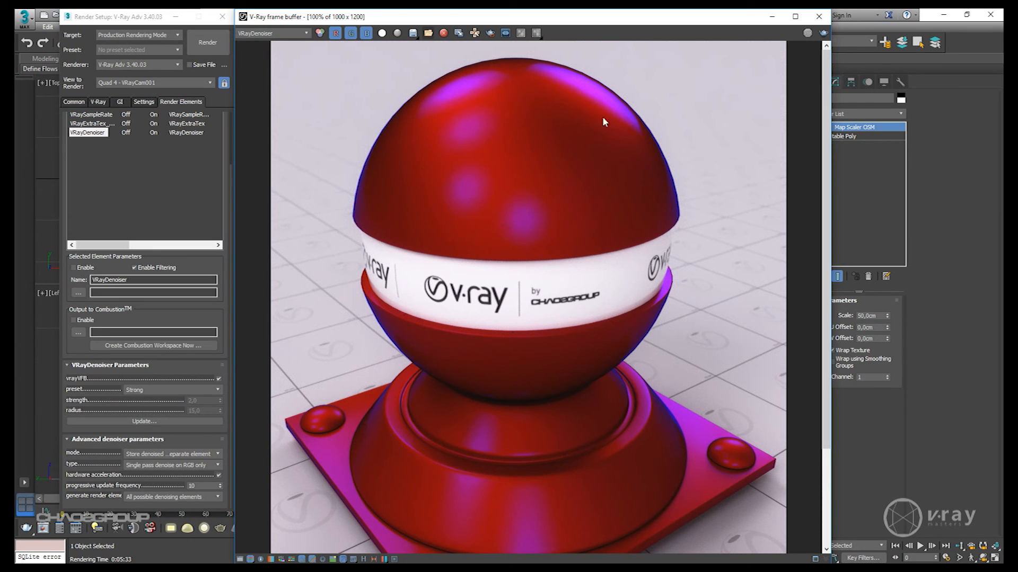
{"action": "middle_click_drag", "start_coordinate": [591, 371], "coordinate": [606, 402]}
- Close the frame buffer and render setup windows and select the VRayCam001 camera in the Front view
{"action": "left_click", "coordinate": [98, 102]}
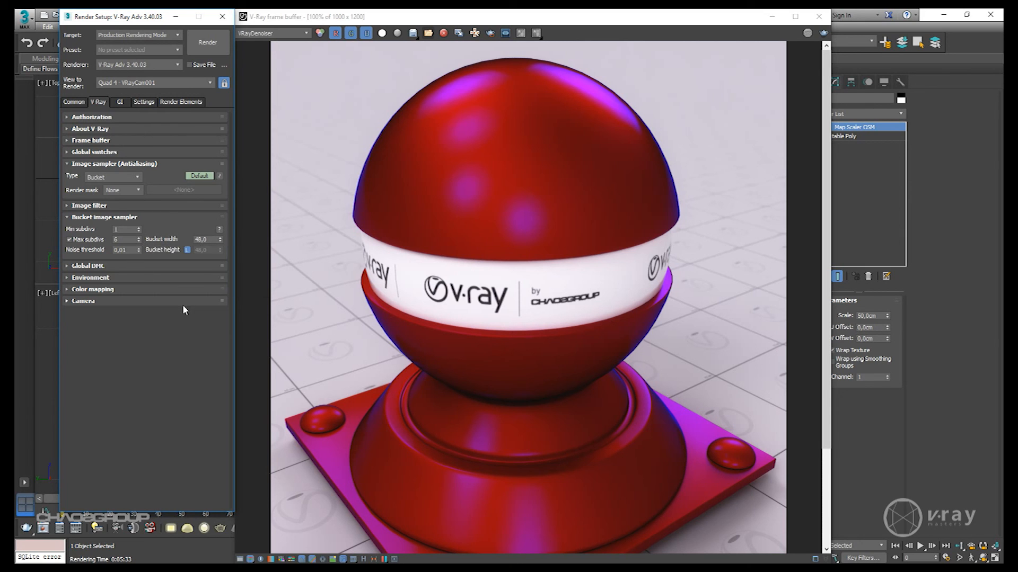
{"action": "middle_click_drag", "start_coordinate": [582, 415], "coordinate": [580, 374]}
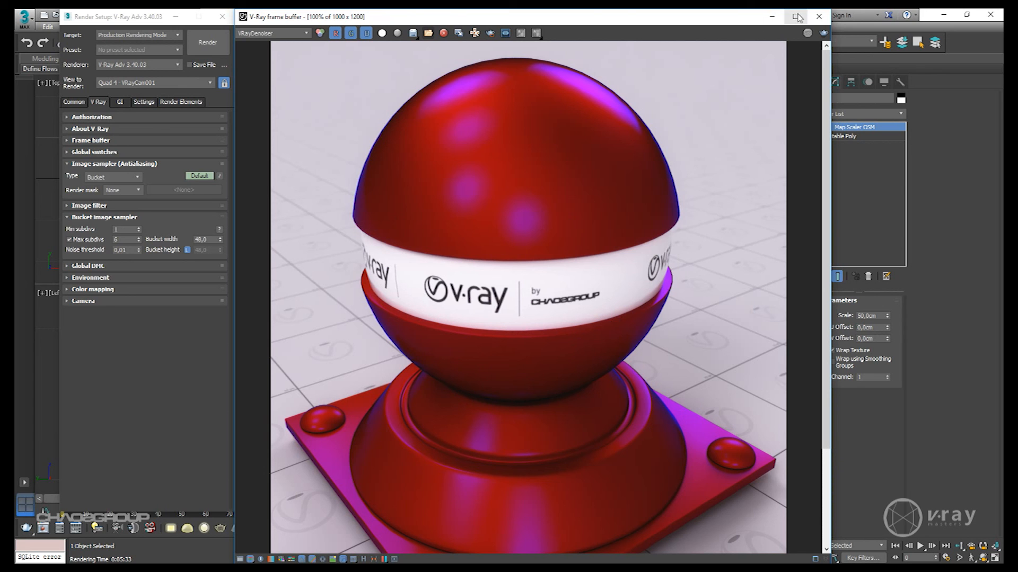
{"action": "left_click", "coordinate": [817, 18]}
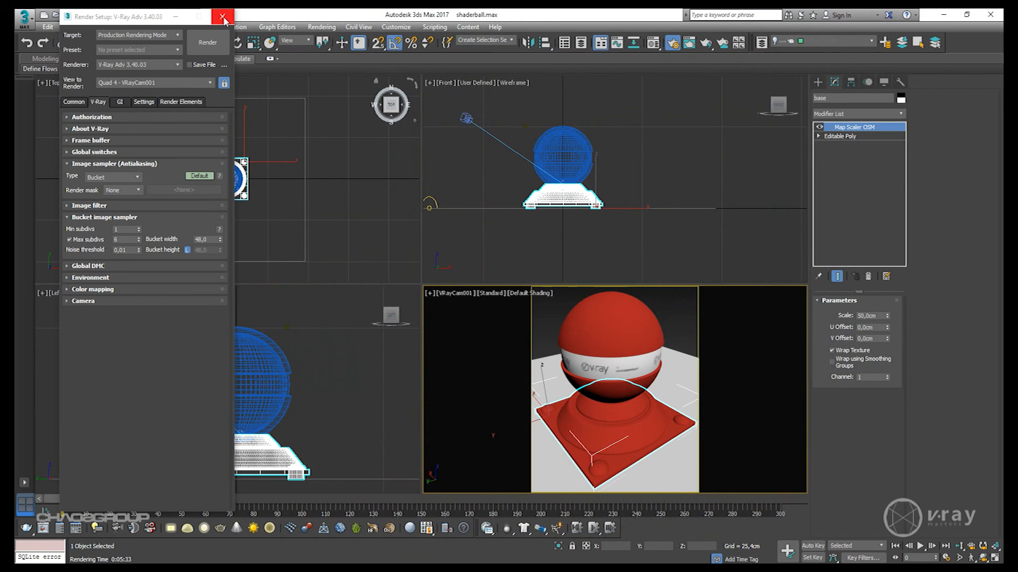
{"action": "left_click", "coordinate": [223, 16]}
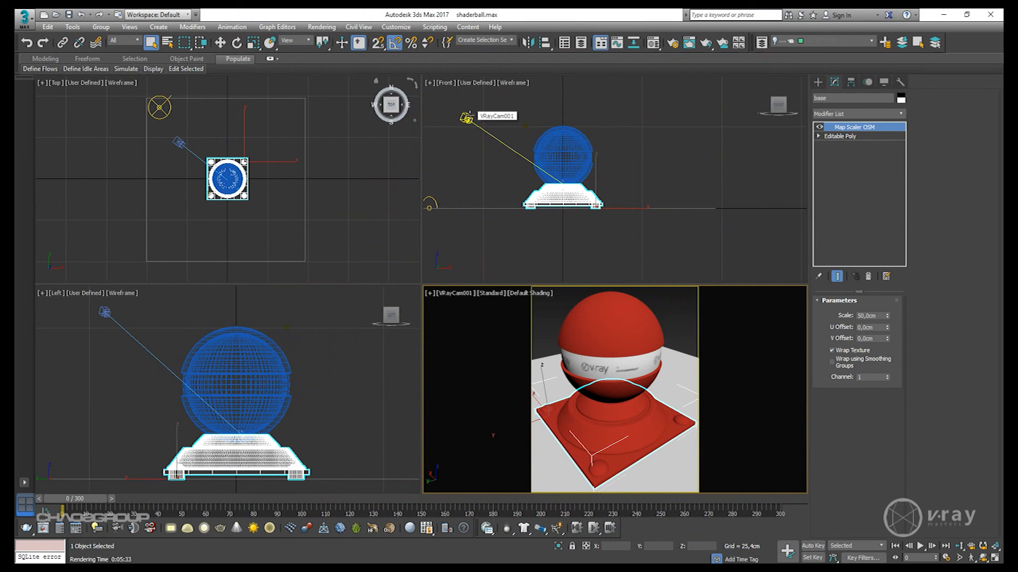
{"action": "left_click", "coordinate": [468, 117]}
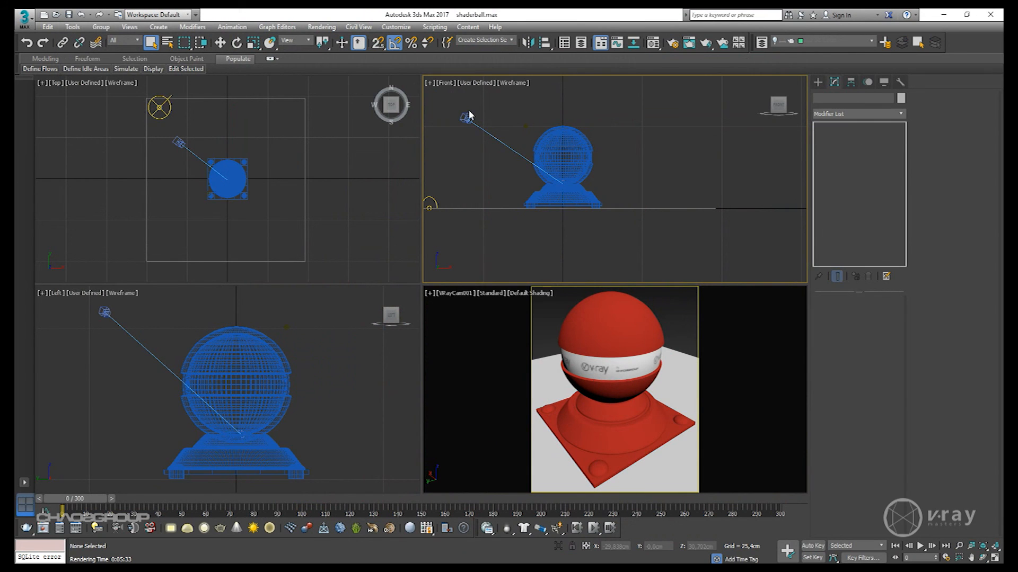
{"action": "left_click", "coordinate": [466, 118]}
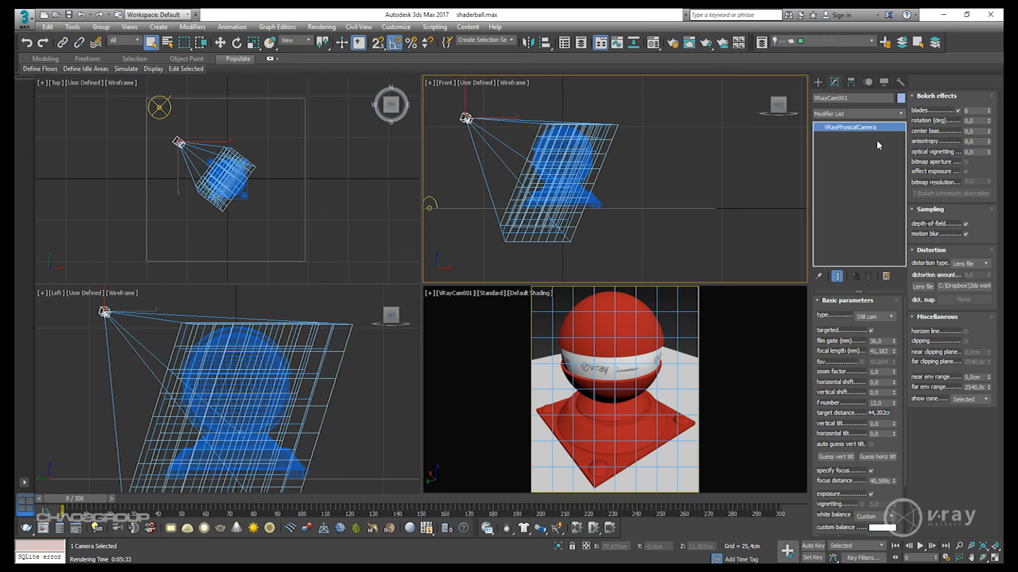
- Start a standard Physical camera and install its exposure control, replacing the existing one
{"action": "left_click", "coordinate": [818, 81]}
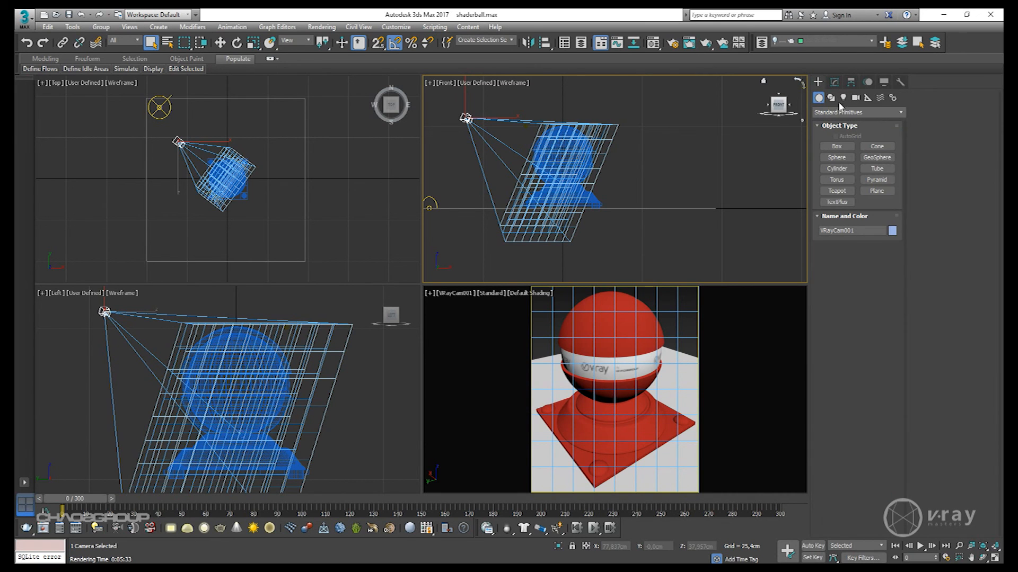
{"action": "left_click", "coordinate": [855, 97]}
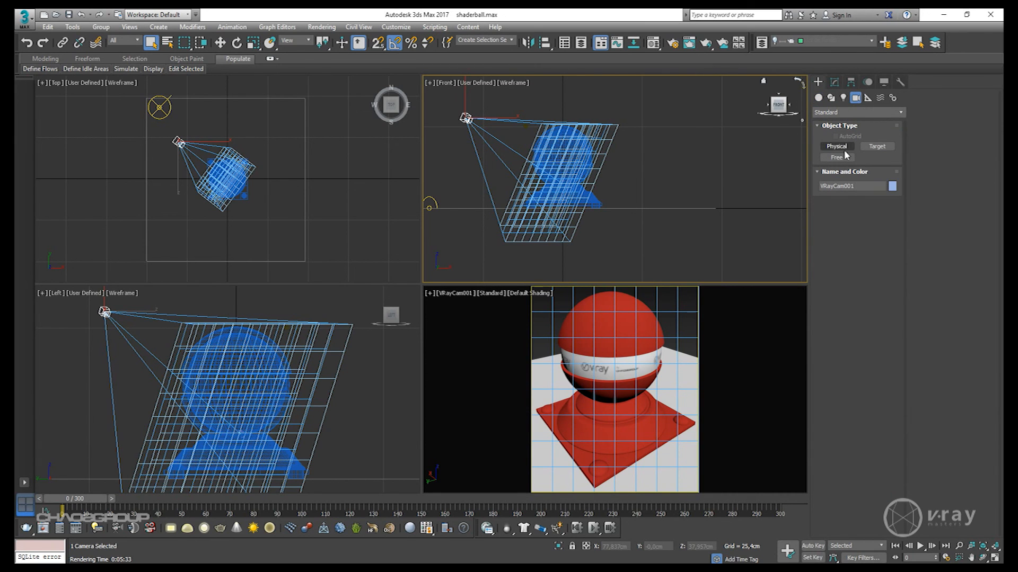
{"action": "left_click", "coordinate": [859, 113]}
{"action": "left_click", "coordinate": [832, 147]}
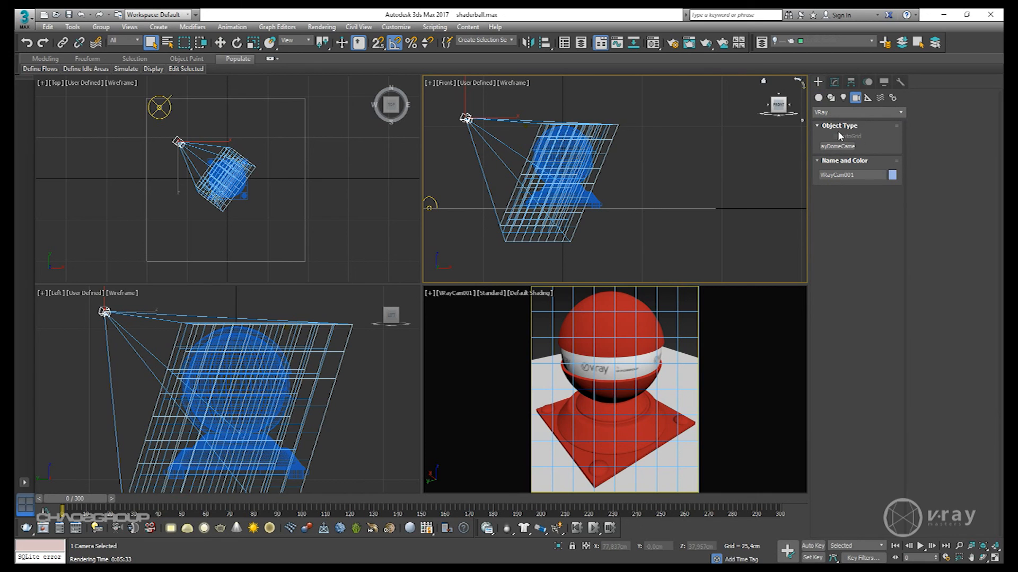
{"action": "left_click", "coordinate": [858, 112]}
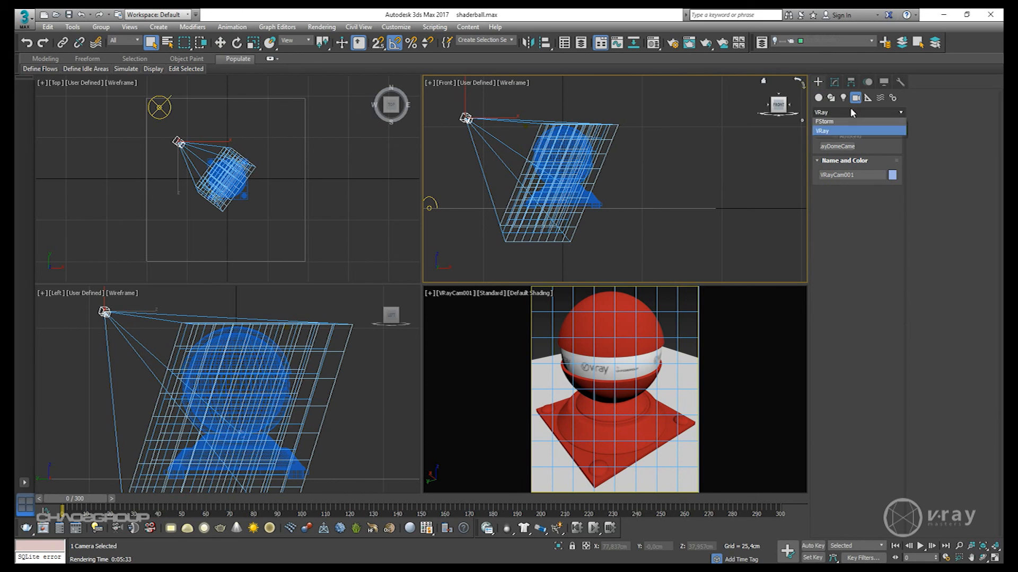
{"action": "left_click", "coordinate": [830, 121]}
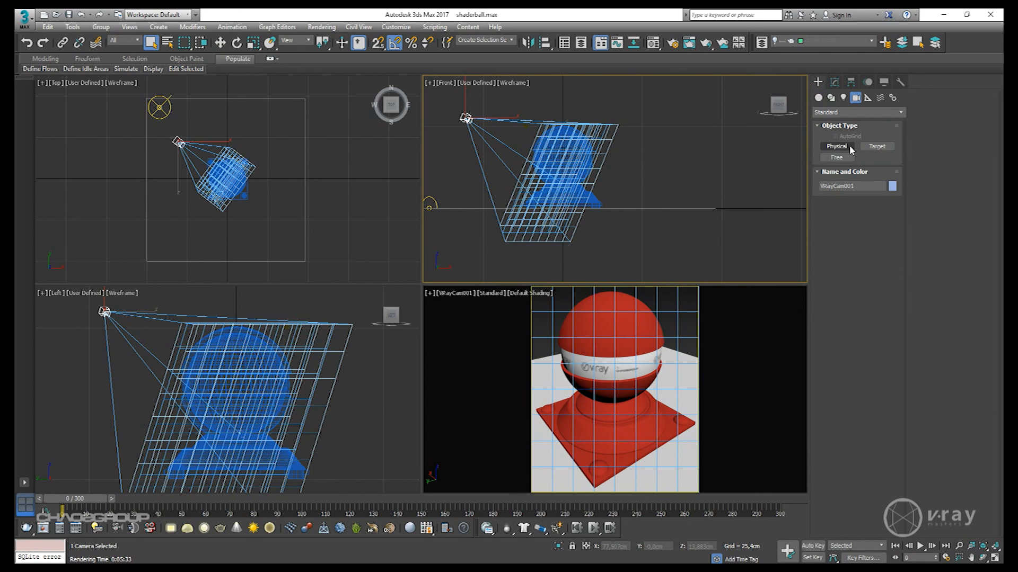
{"action": "left_click", "coordinate": [837, 148]}
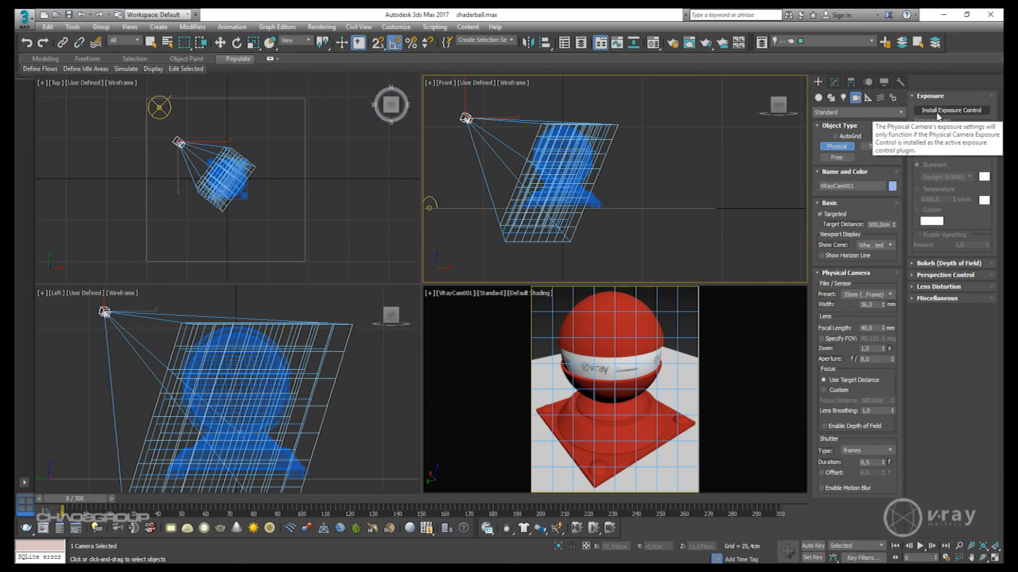
{"action": "left_click", "coordinate": [938, 116]}
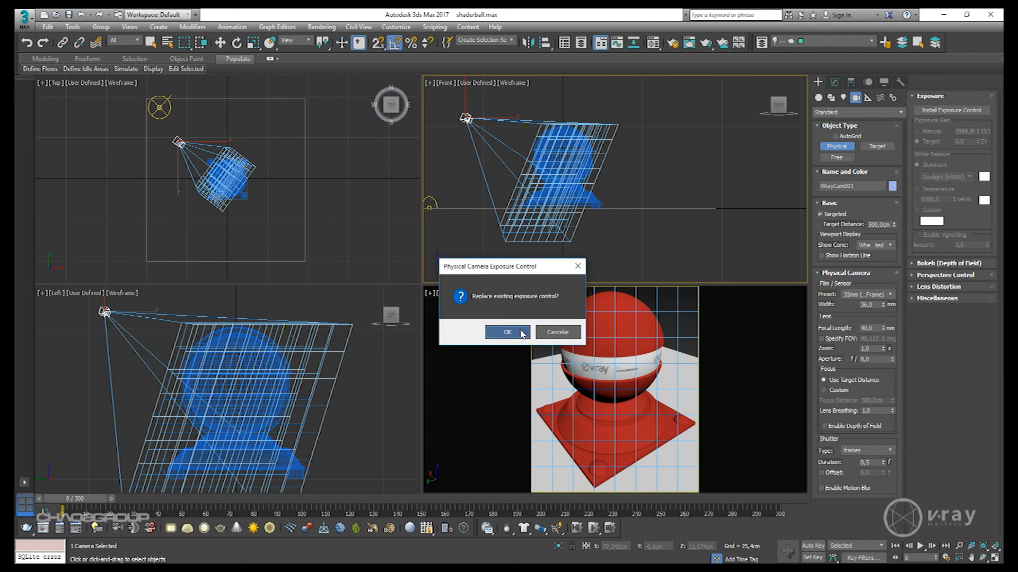
{"action": "left_click", "coordinate": [522, 334]}
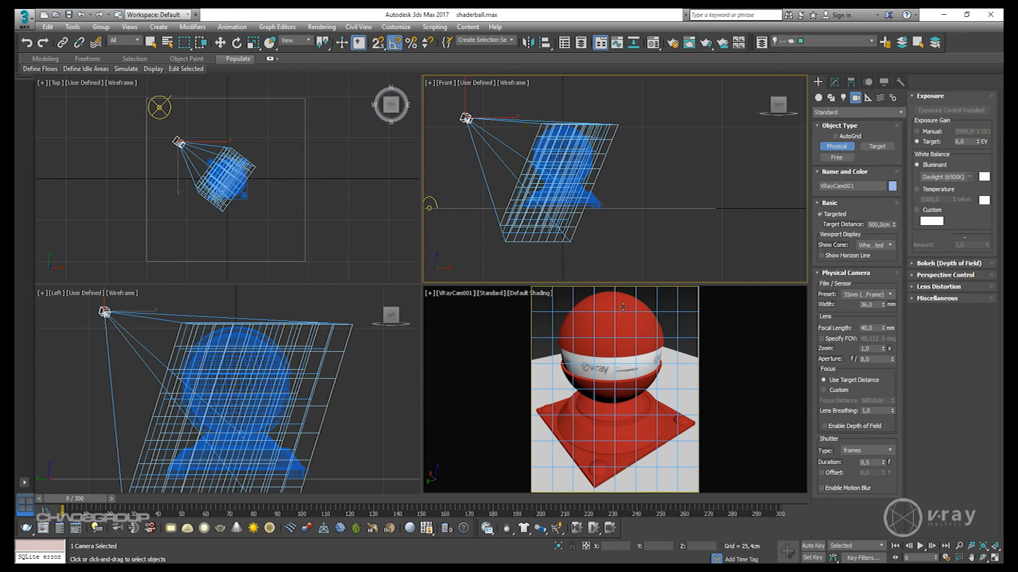
{"action": "right_click", "coordinate": [365, 167]}
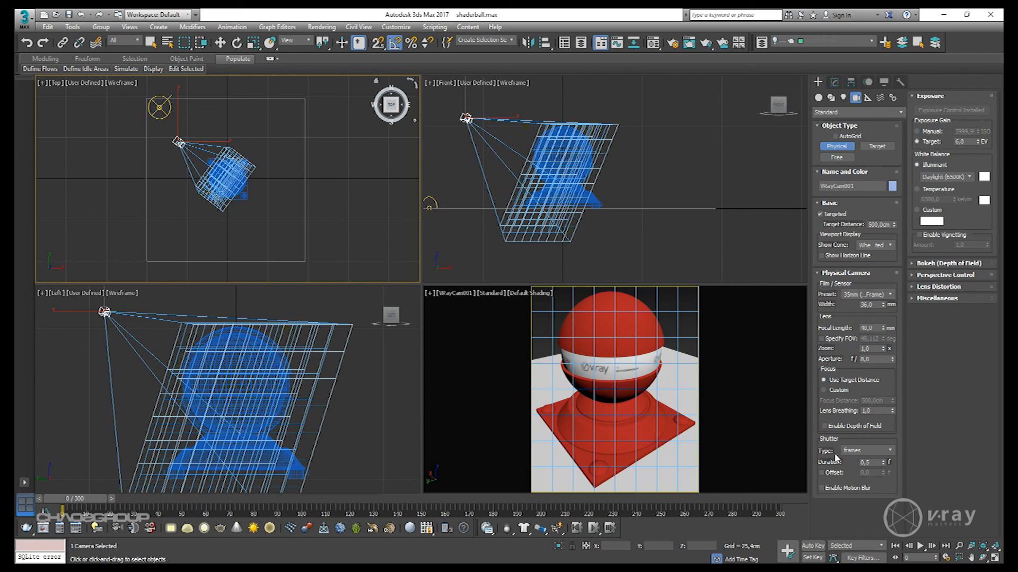
- Set the physical camera's shutter type to 1/seconds
{"action": "left_click", "coordinate": [860, 451]}
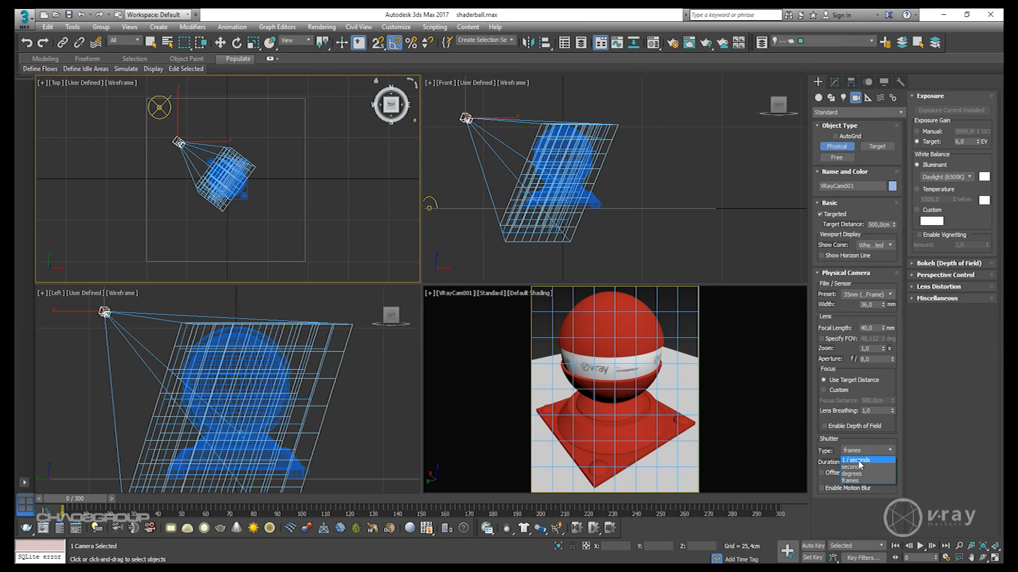
{"action": "left_click", "coordinate": [860, 460]}
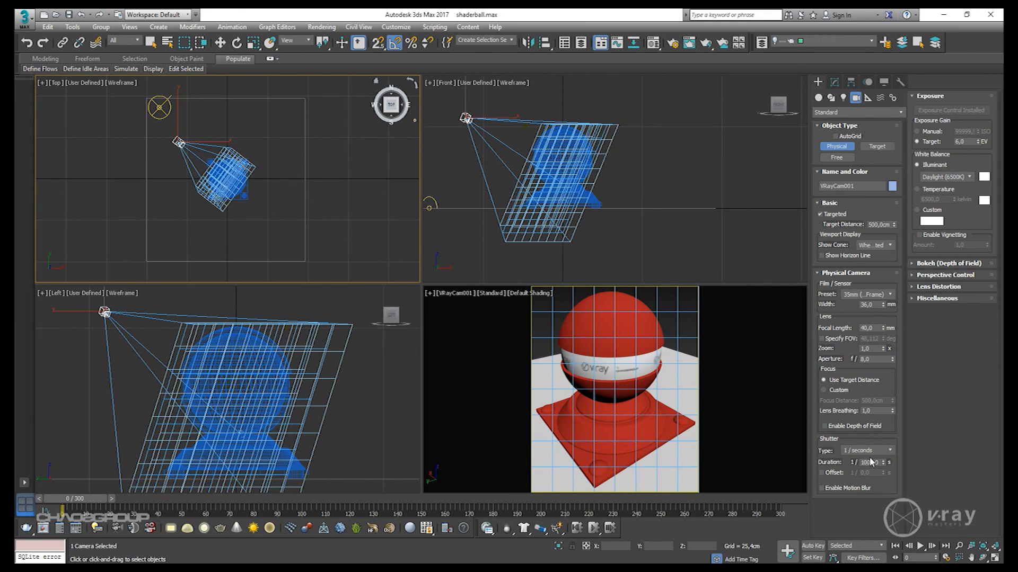
{"action": "left_click", "coordinate": [869, 453]}
{"action": "left_click", "coordinate": [867, 462]}
- Set the physical camera's exposure gain to Manual at 400 ISO and activate the VRayCam001 view
{"action": "left_click", "coordinate": [937, 131]}
{"action": "double_click", "coordinate": [963, 131]}
{"action": "type", "text": "400"}
{"action": "key", "text": "Return"}
{"action": "left_click", "coordinate": [934, 144]}
{"action": "left_click", "coordinate": [921, 132]}
{"action": "left_click", "coordinate": [925, 143]}
{"action": "left_click", "coordinate": [931, 132]}
{"action": "right_click", "coordinate": [689, 326]}
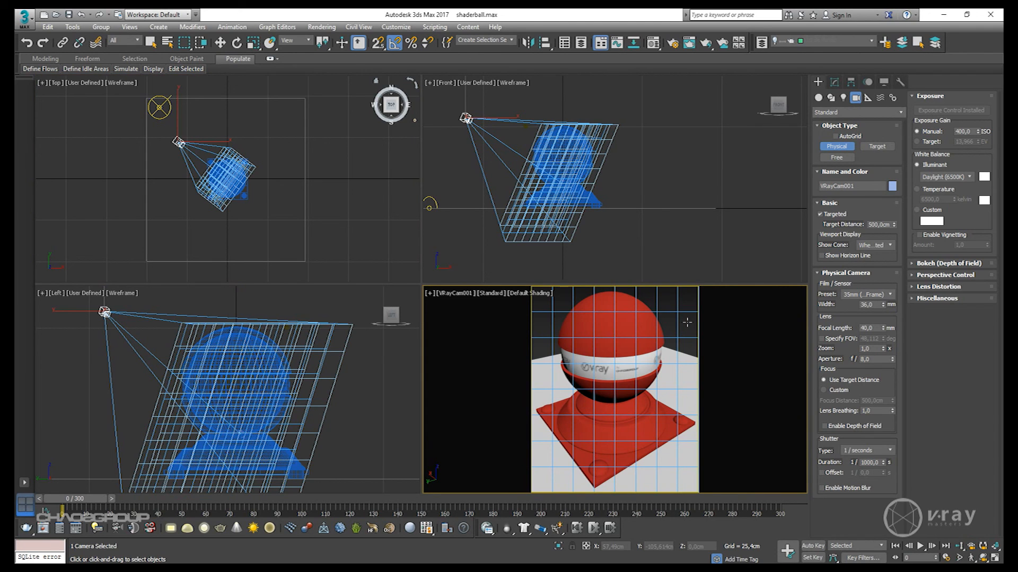